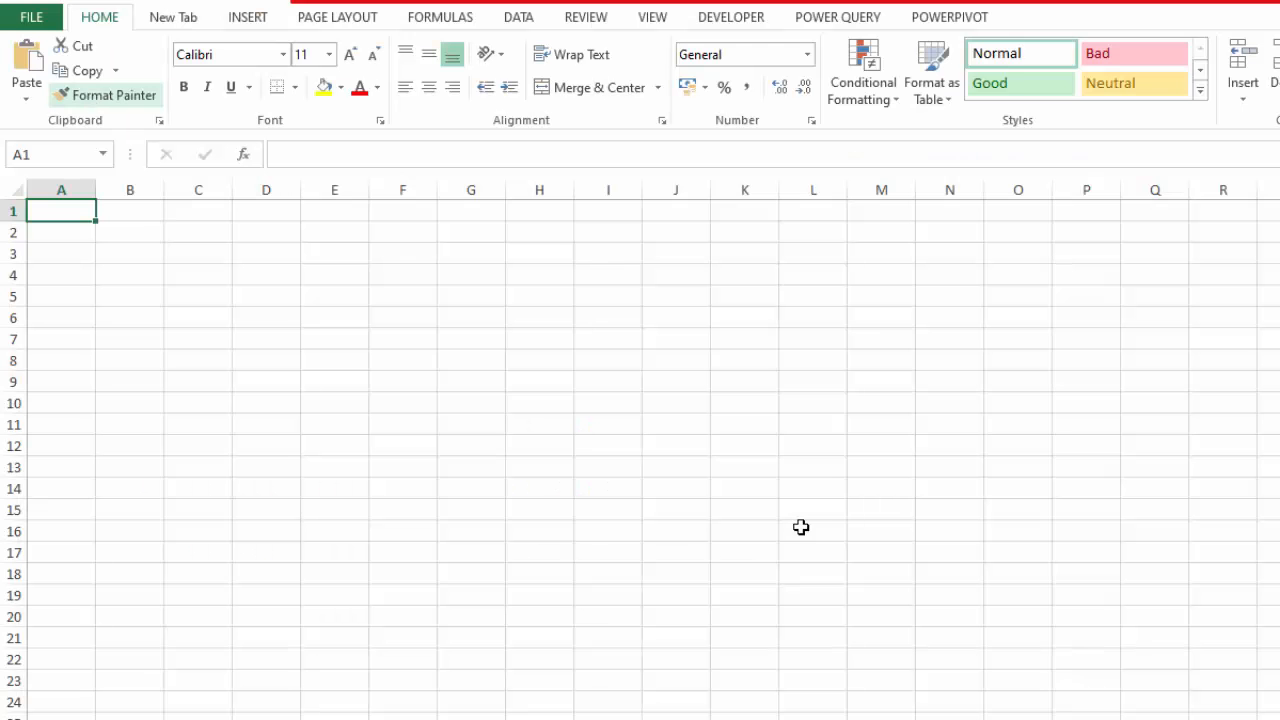
# - Check the workbook's print settings and switch the empty worksheet to Page Layout view
pyautogui.click(31, 17)
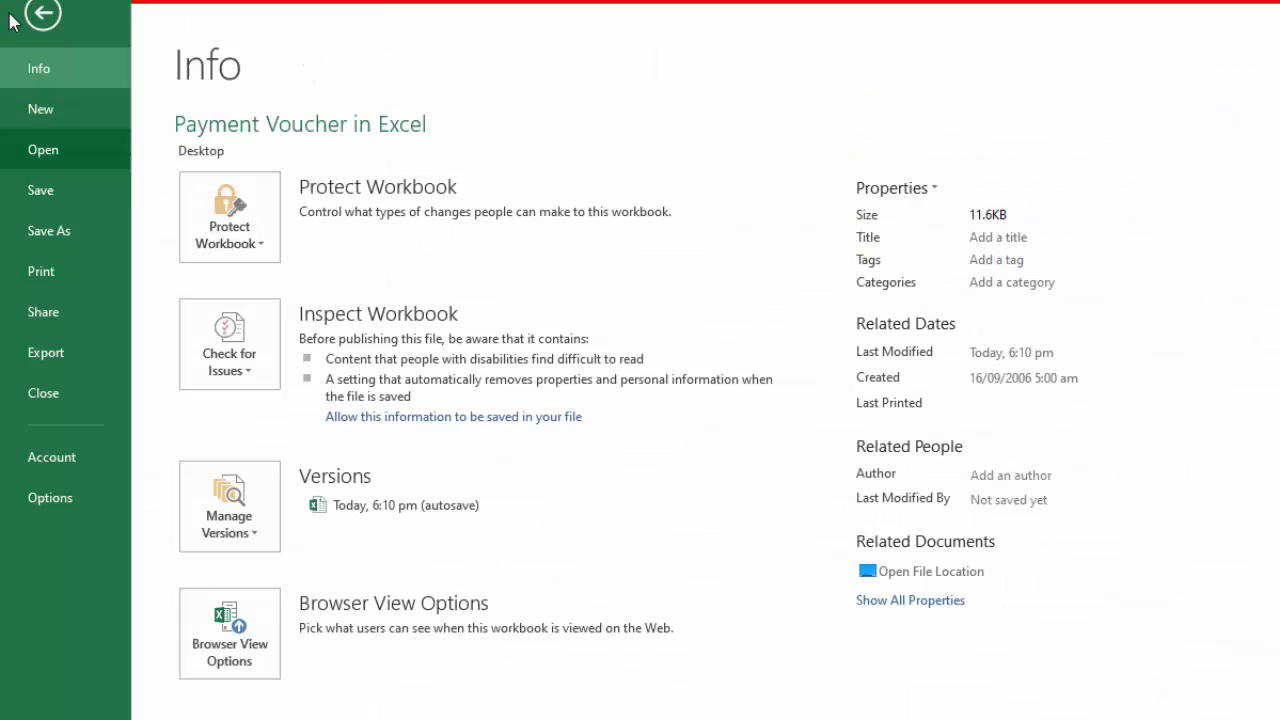
pyautogui.click(50, 268)
pyautogui.press('Escape')
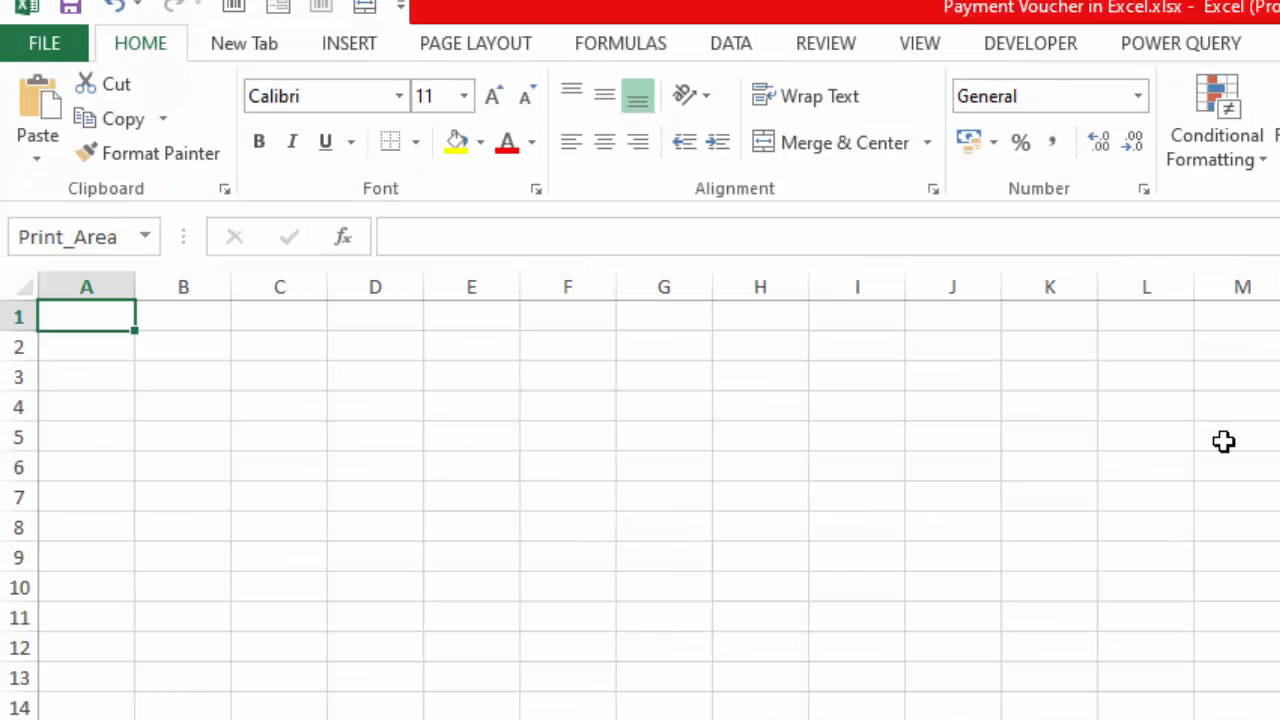
pyautogui.click(927, 50)
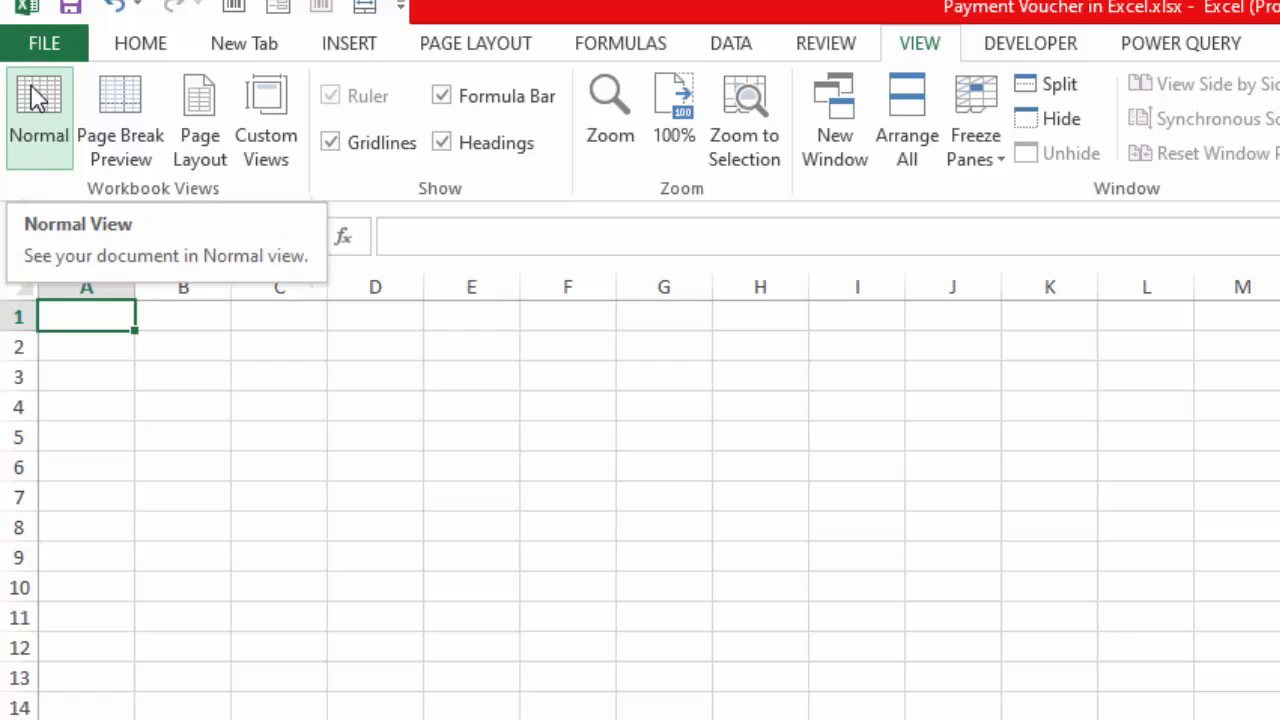
pyautogui.click(204, 176)
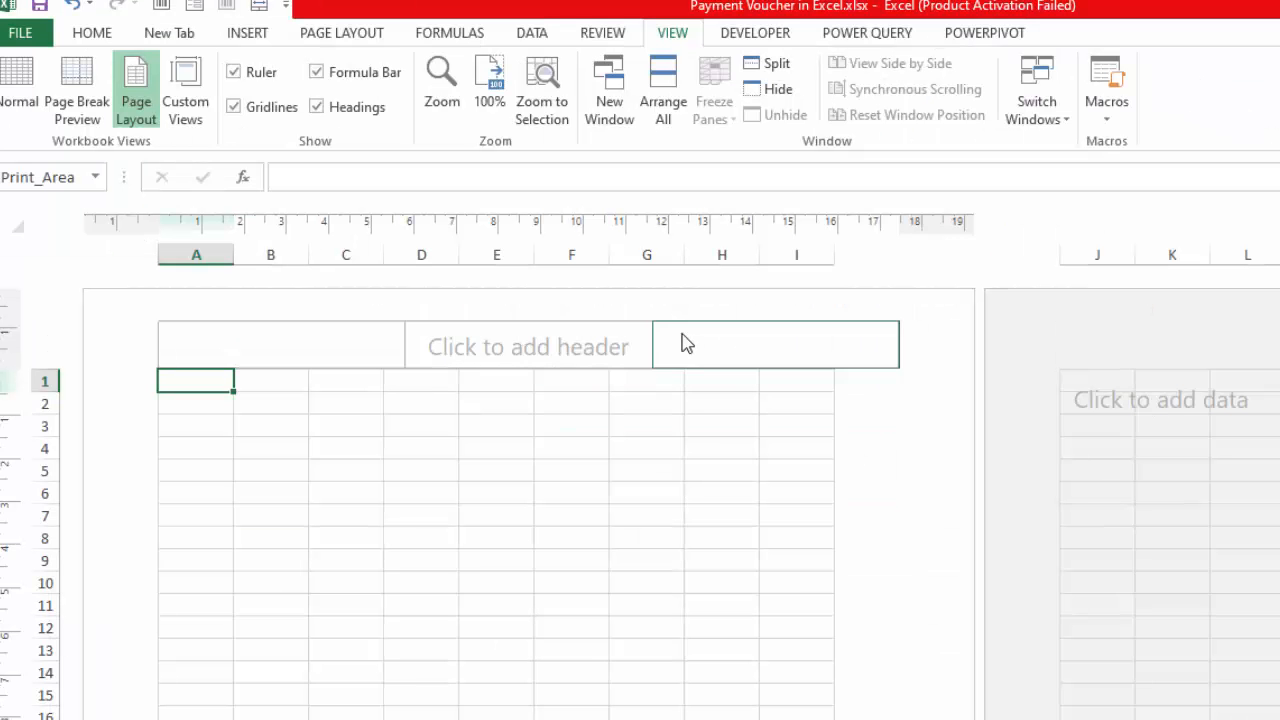
# - Merge B9:F13 across each row and apply all borders to the merged rows
pyautogui.click(611, 338)
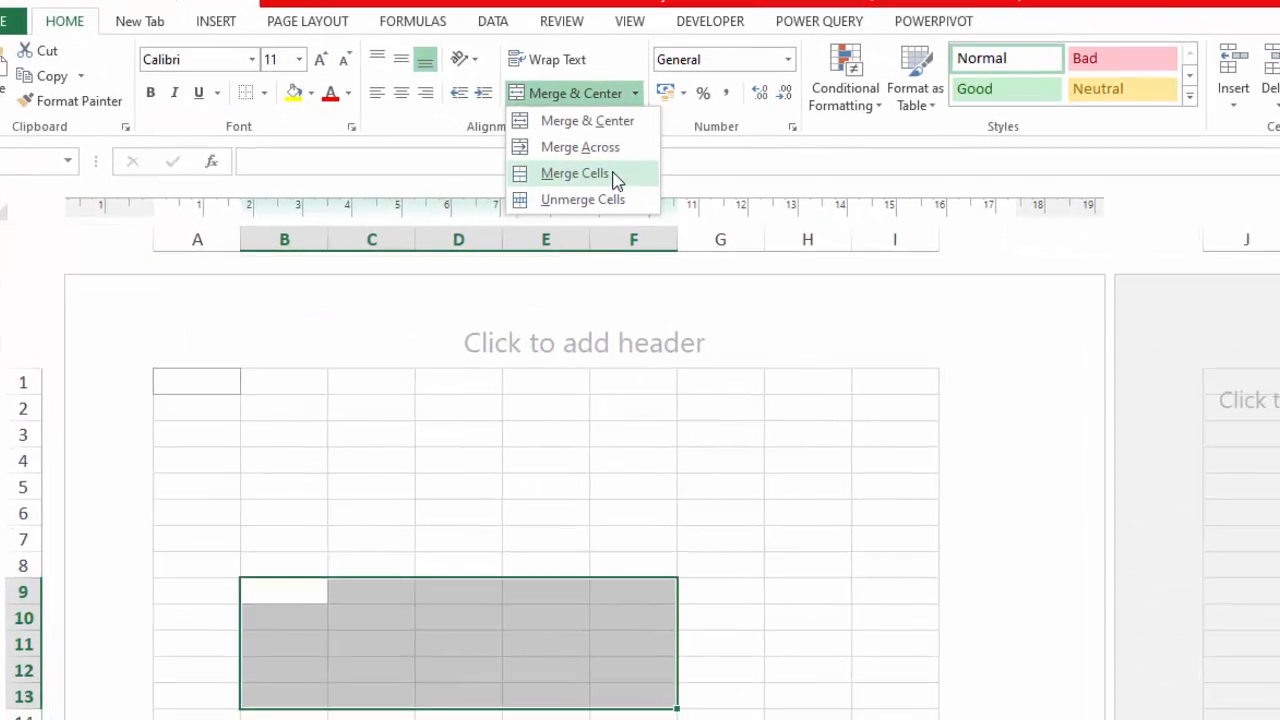
pyautogui.click(600, 147)
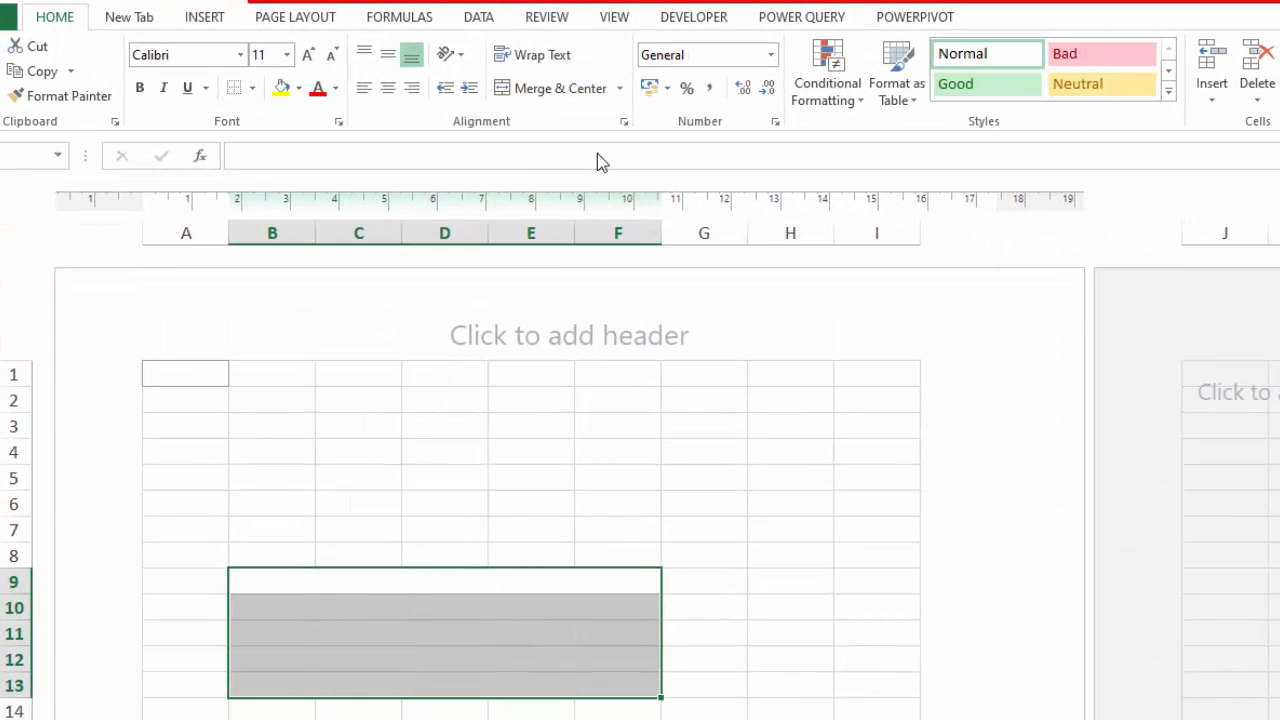
pyautogui.click(253, 88)
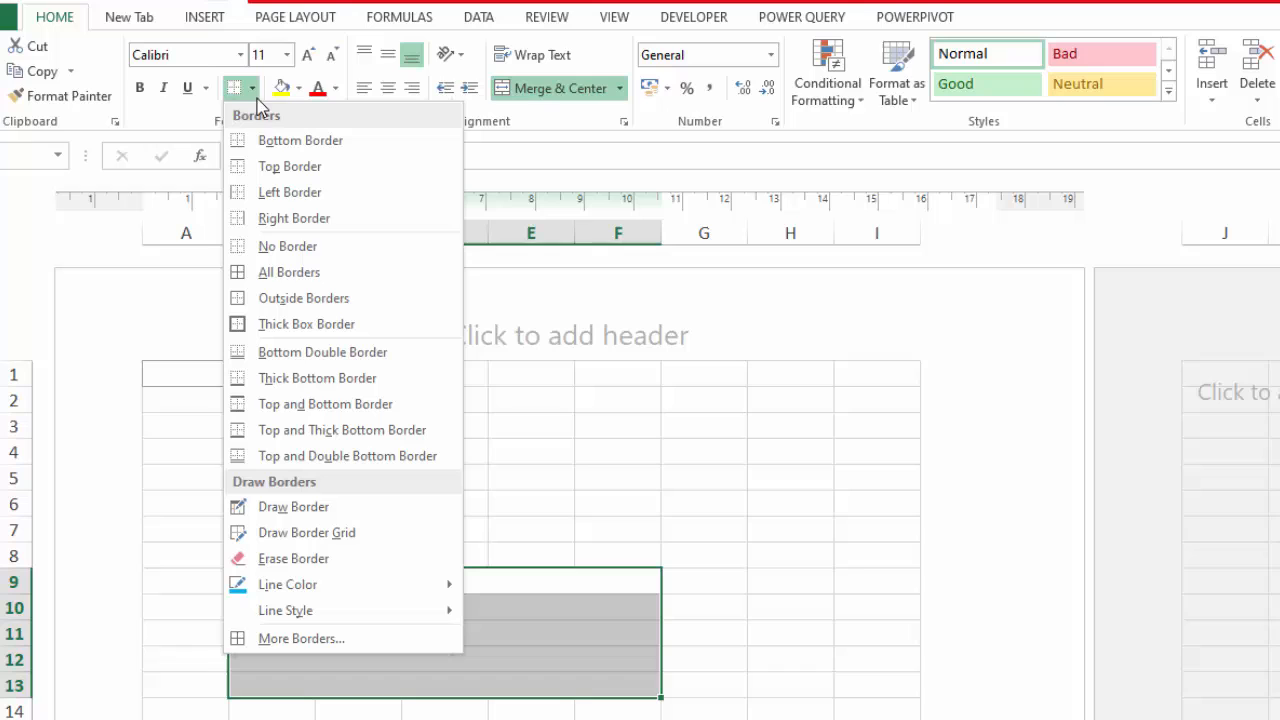
pyautogui.click(259, 272)
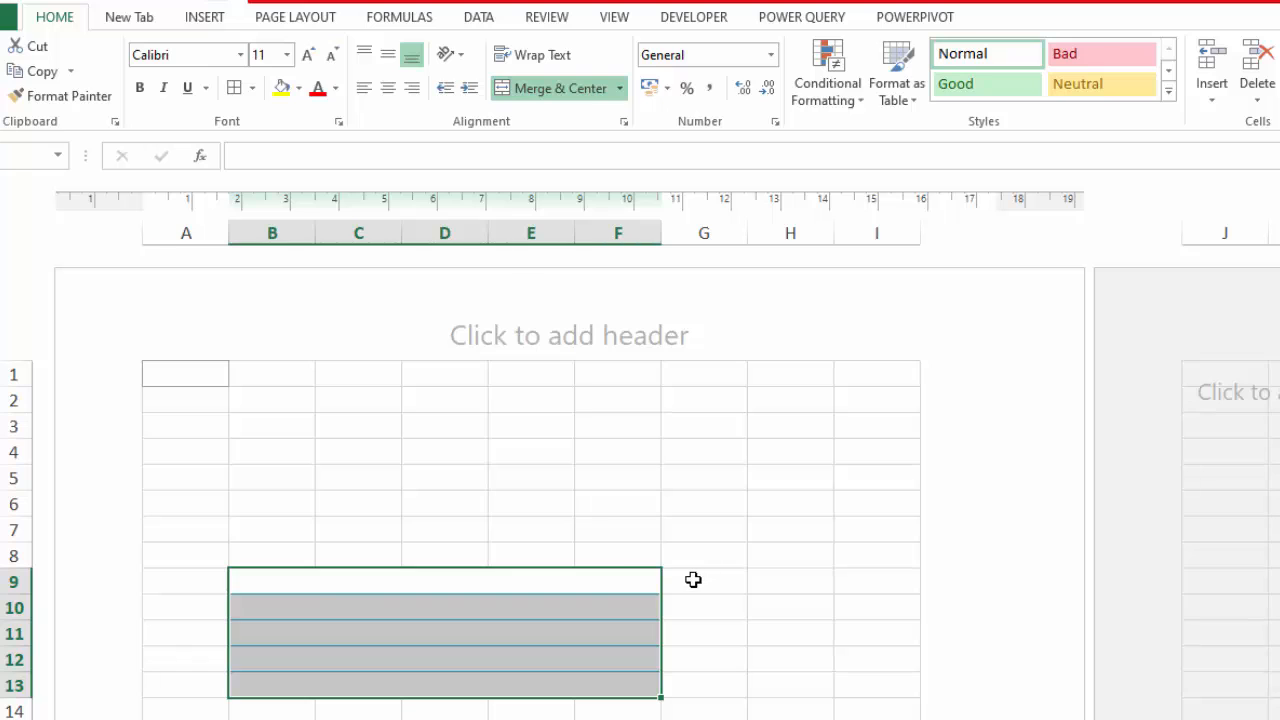
# - Extend the table's borders to G13:H13 and G9:H9, keeping columns G and H as separate cells
pyautogui.moveTo(693, 580); pyautogui.dragTo(689, 677)
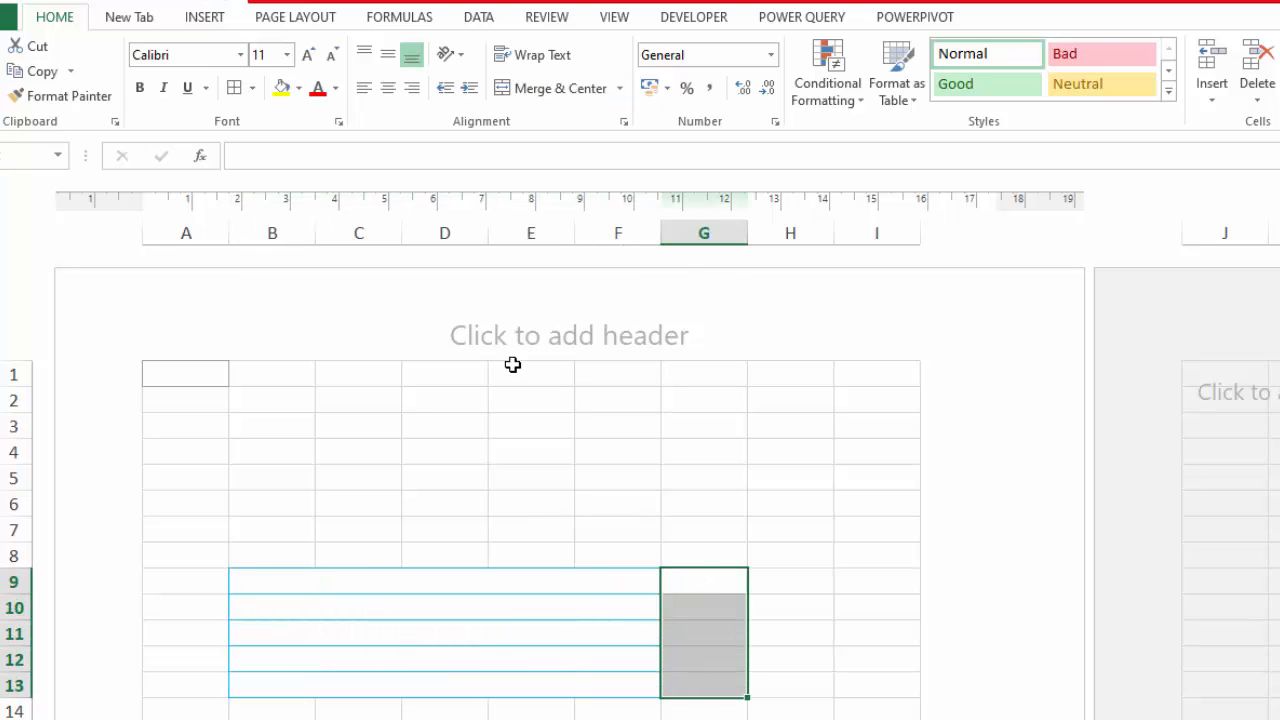
pyautogui.hotkey('shift', 'Right')
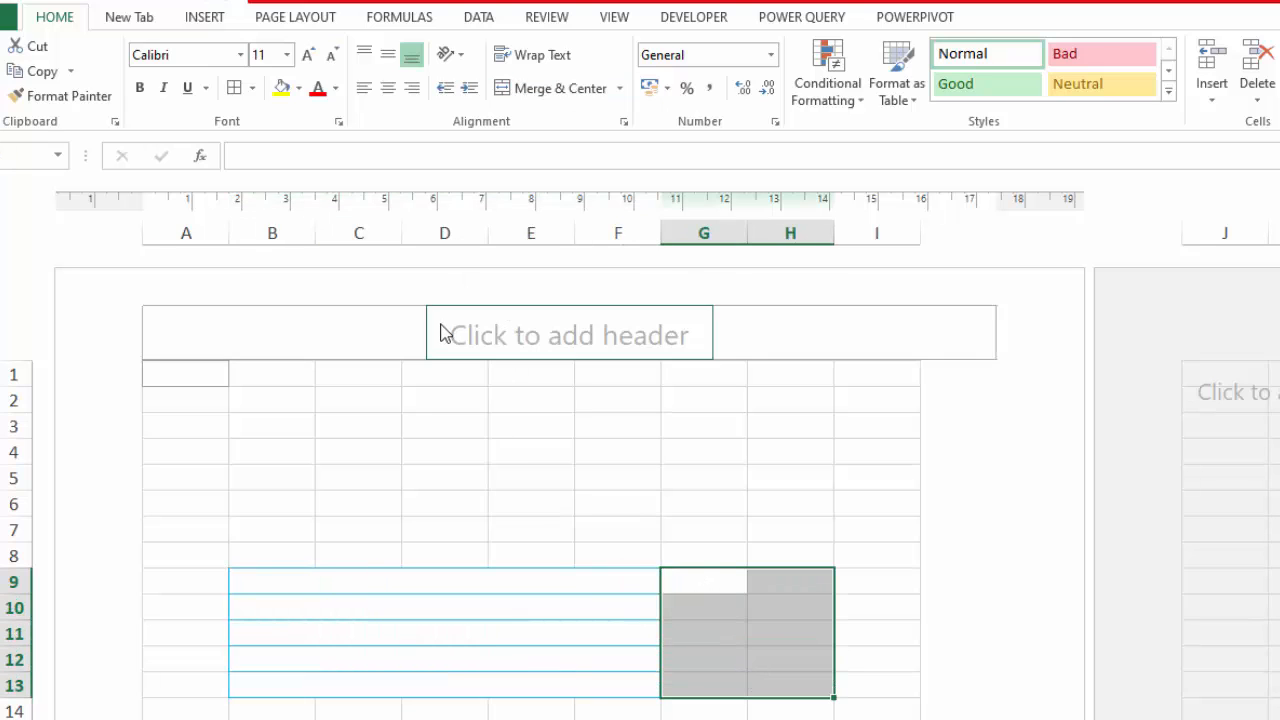
pyautogui.moveTo(742, 683); pyautogui.dragTo(755, 685)
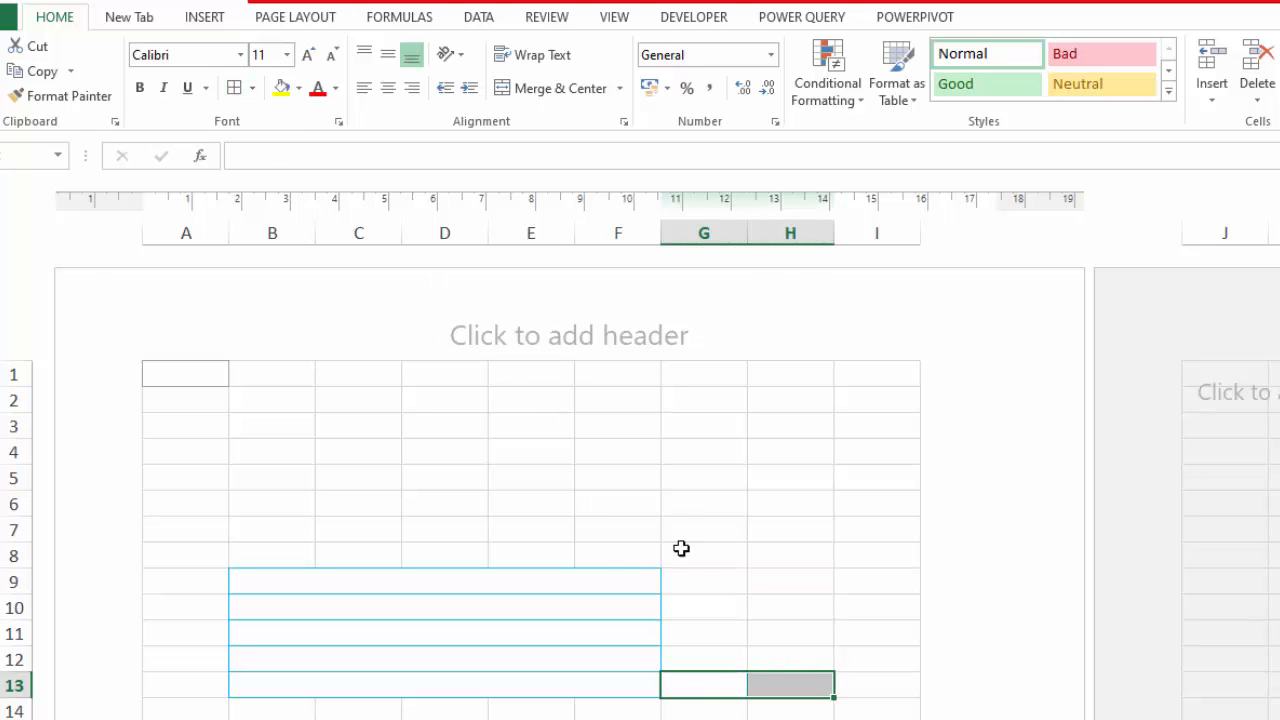
pyautogui.moveTo(683, 583); pyautogui.dragTo(771, 586)
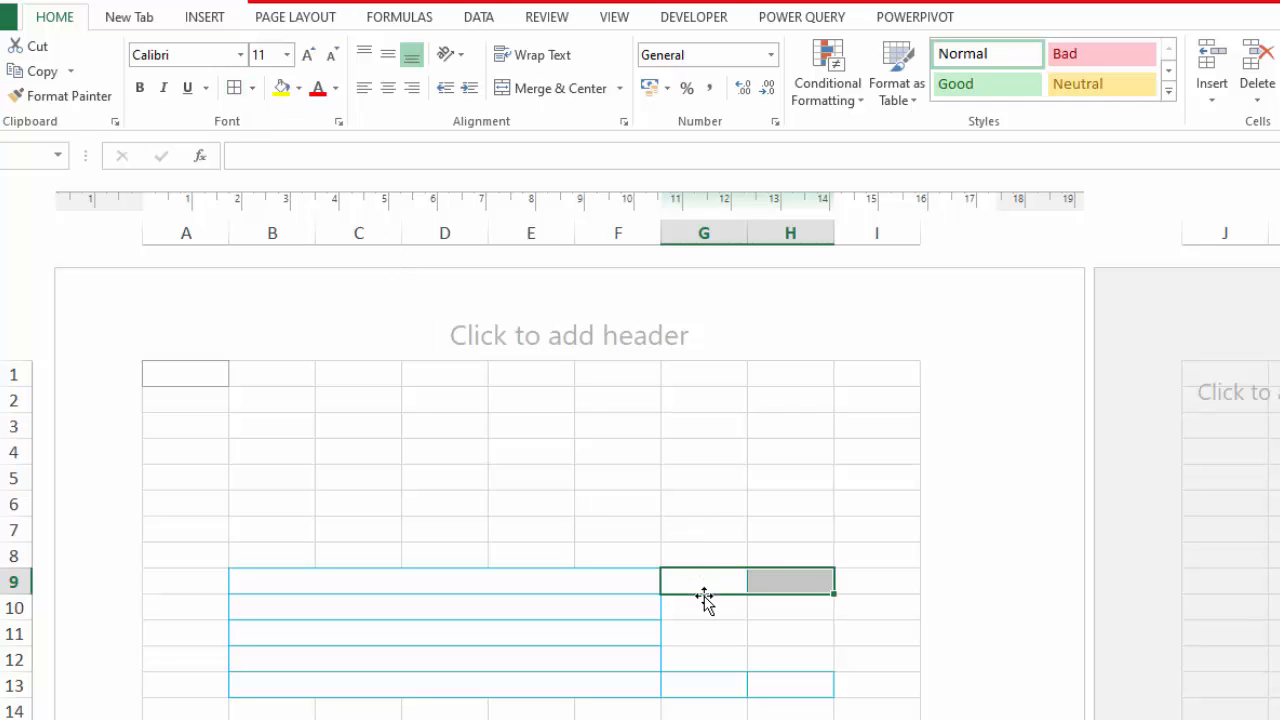
# - Merge and center G10:G12 and H10:H12 into one tall bordered cell per column
pyautogui.moveTo(704, 601); pyautogui.dragTo(703, 668)
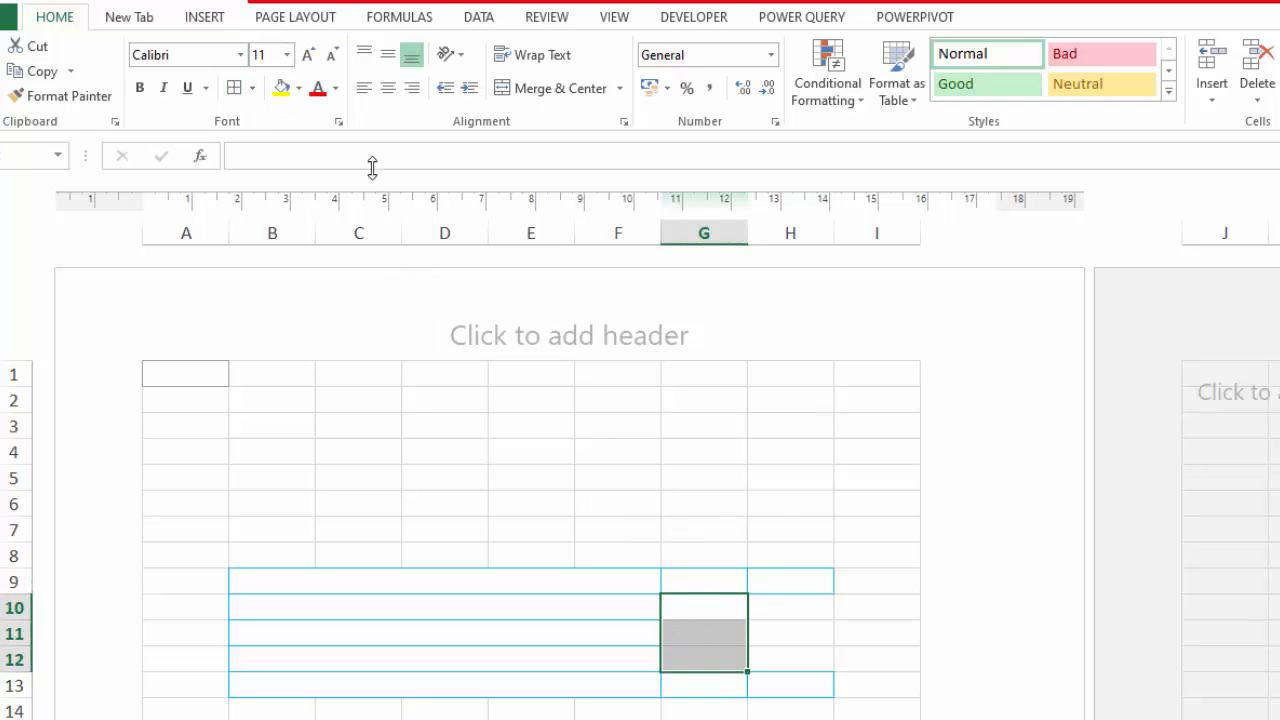
pyautogui.click(566, 96)
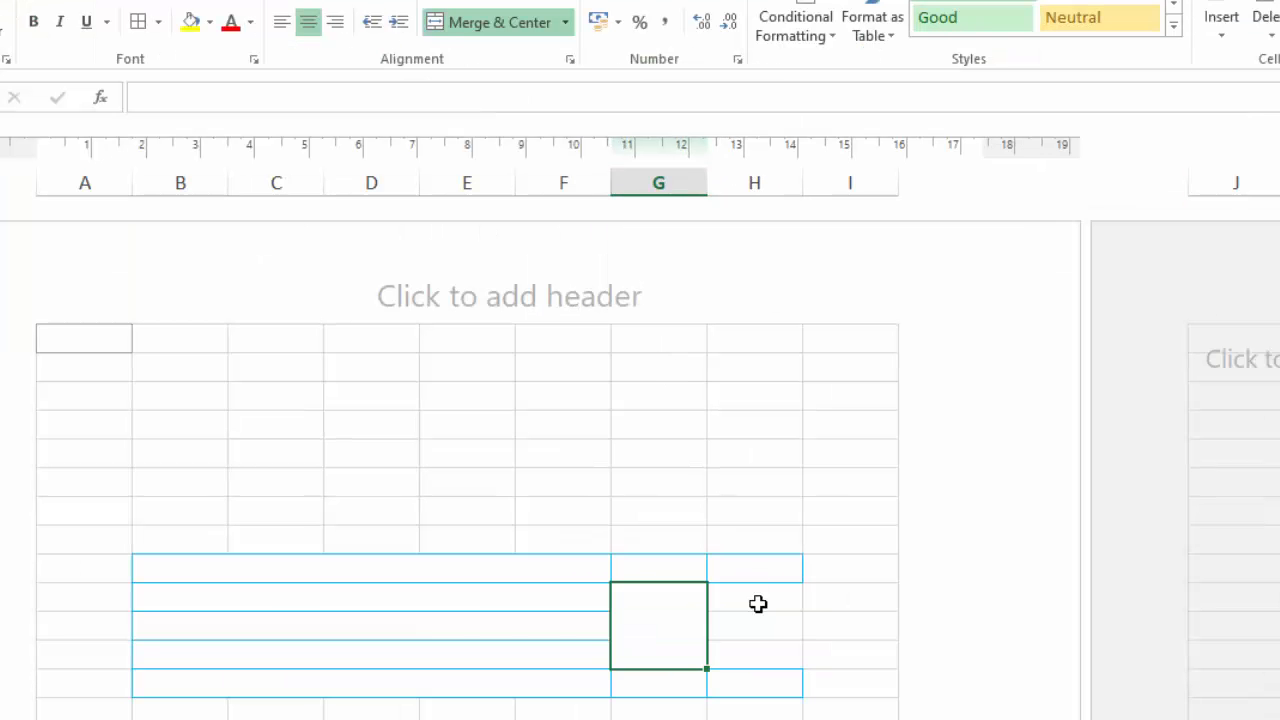
pyautogui.moveTo(758, 604); pyautogui.dragTo(754, 651)
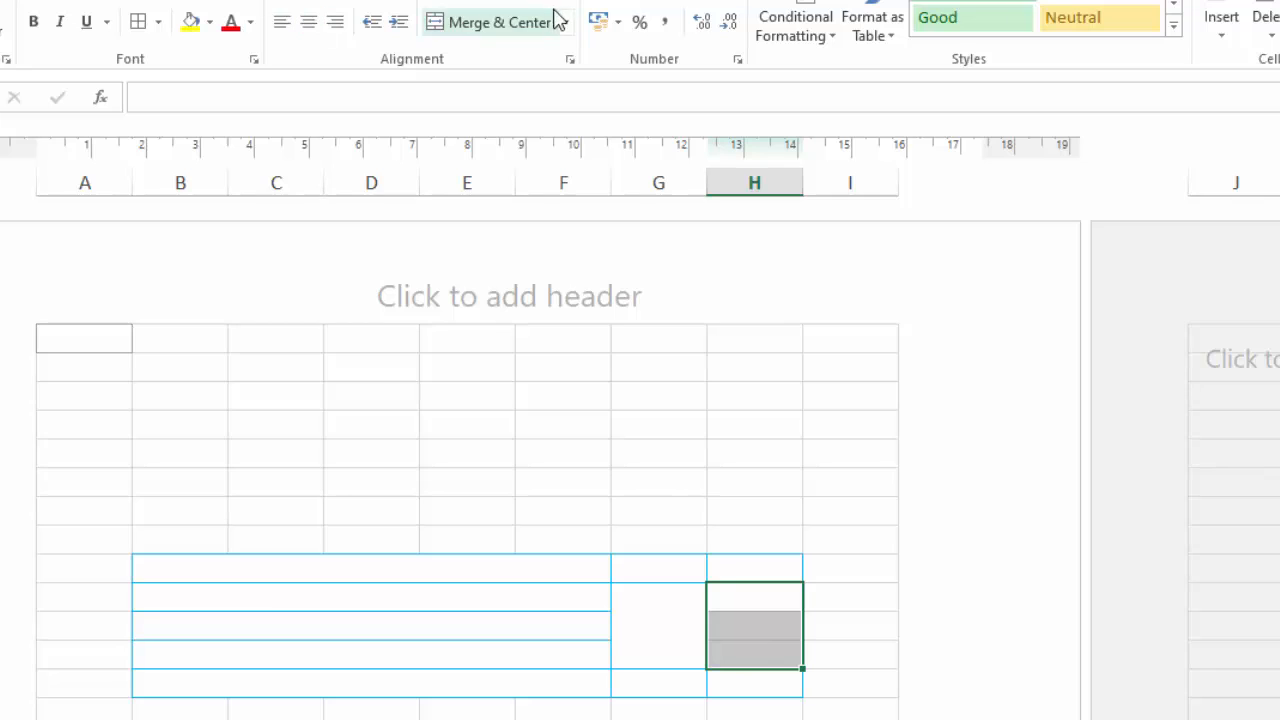
pyautogui.click(508, 24)
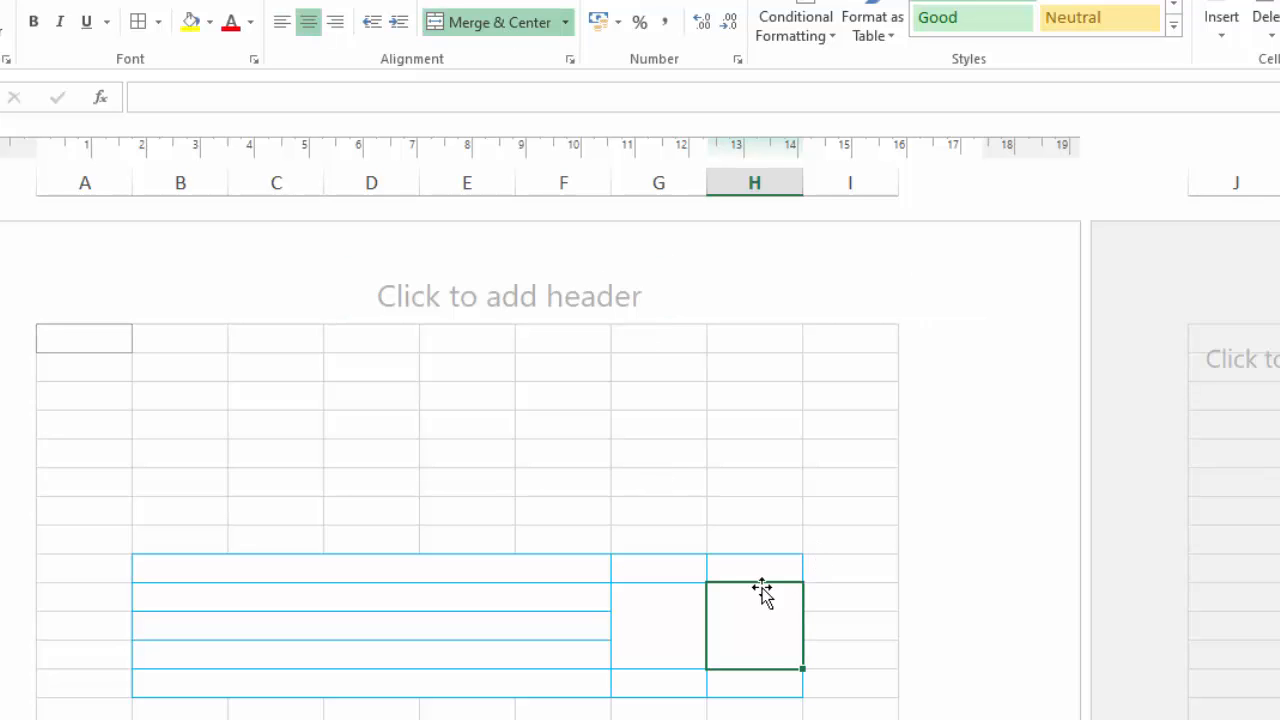
pyautogui.click(889, 520)
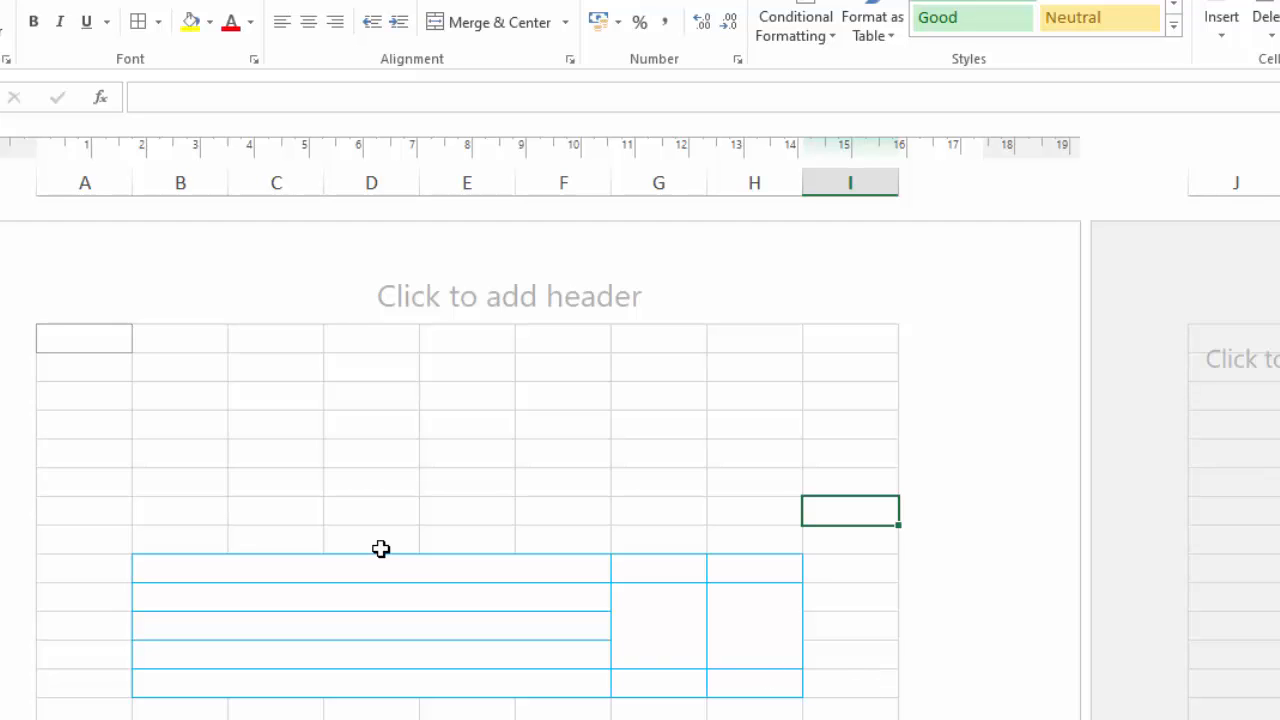
# - Fill the table's header row B9:H9 with the standard light blue
pyautogui.moveTo(243, 571); pyautogui.dragTo(717, 560)
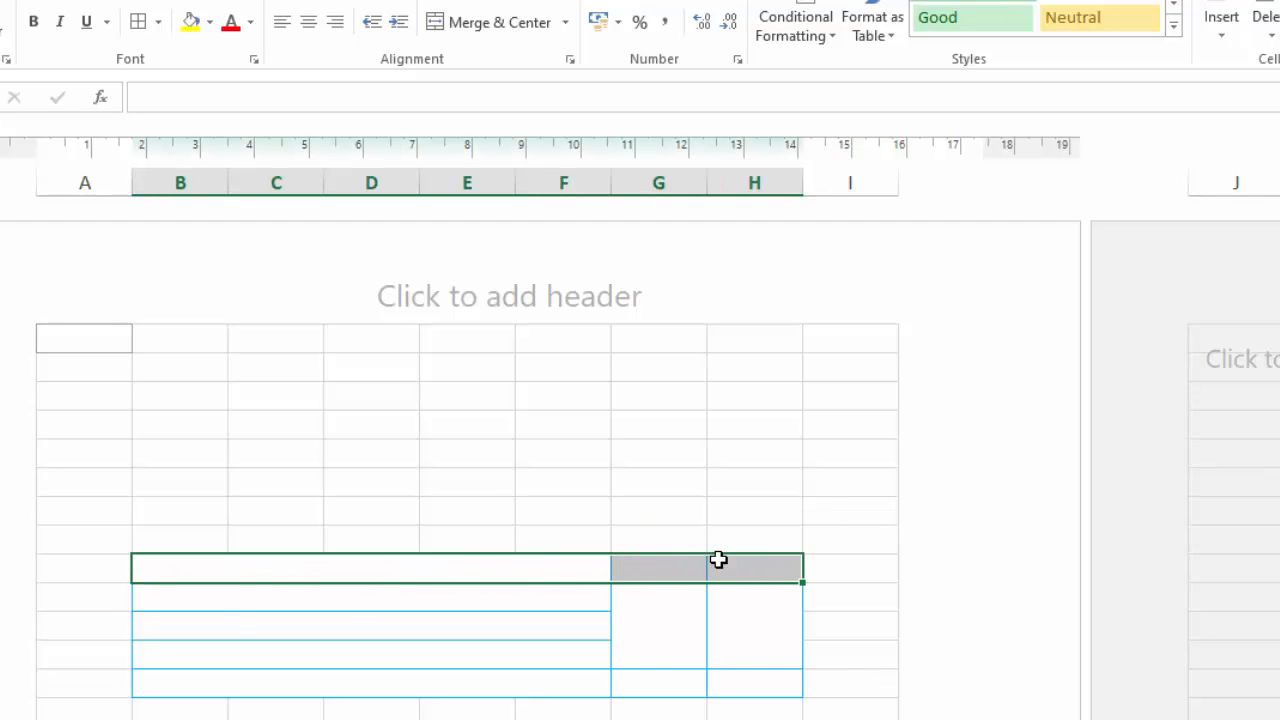
pyautogui.click(158, 24)
pyautogui.click(208, 30)
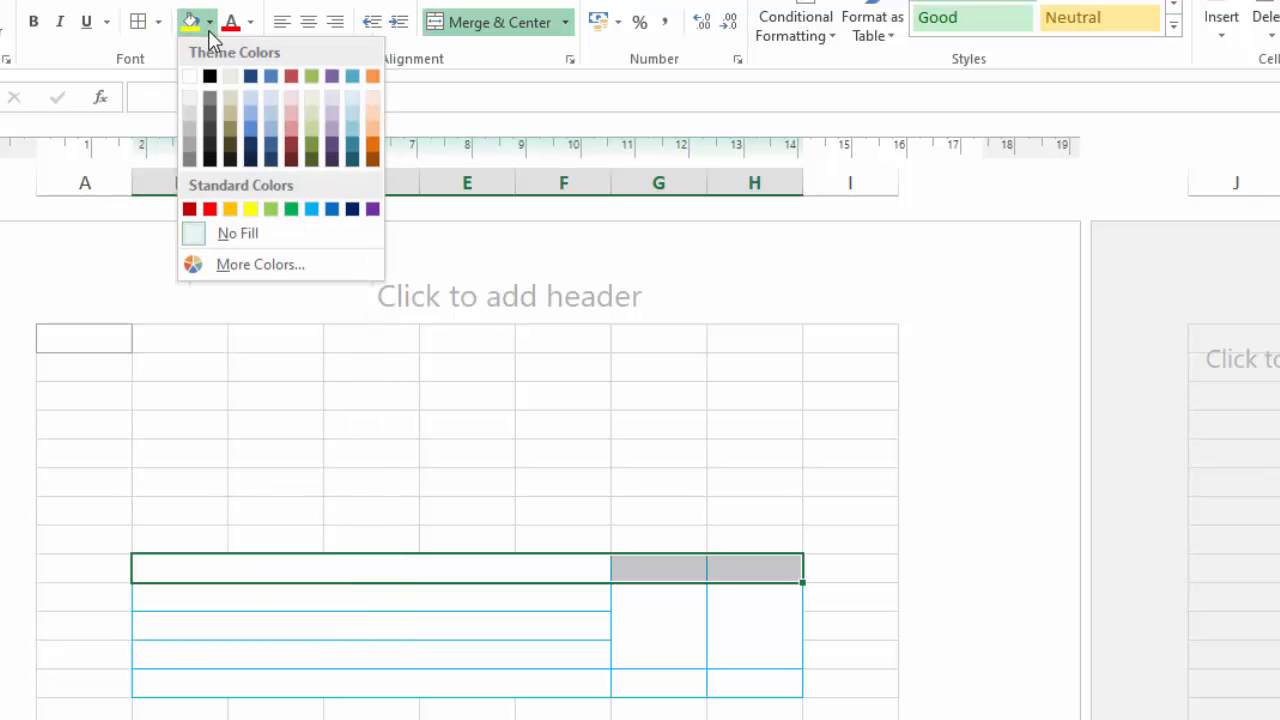
pyautogui.click(312, 212)
# - Apply the same light blue fill to the table's last row, B13:H13
pyautogui.click(200, 686)
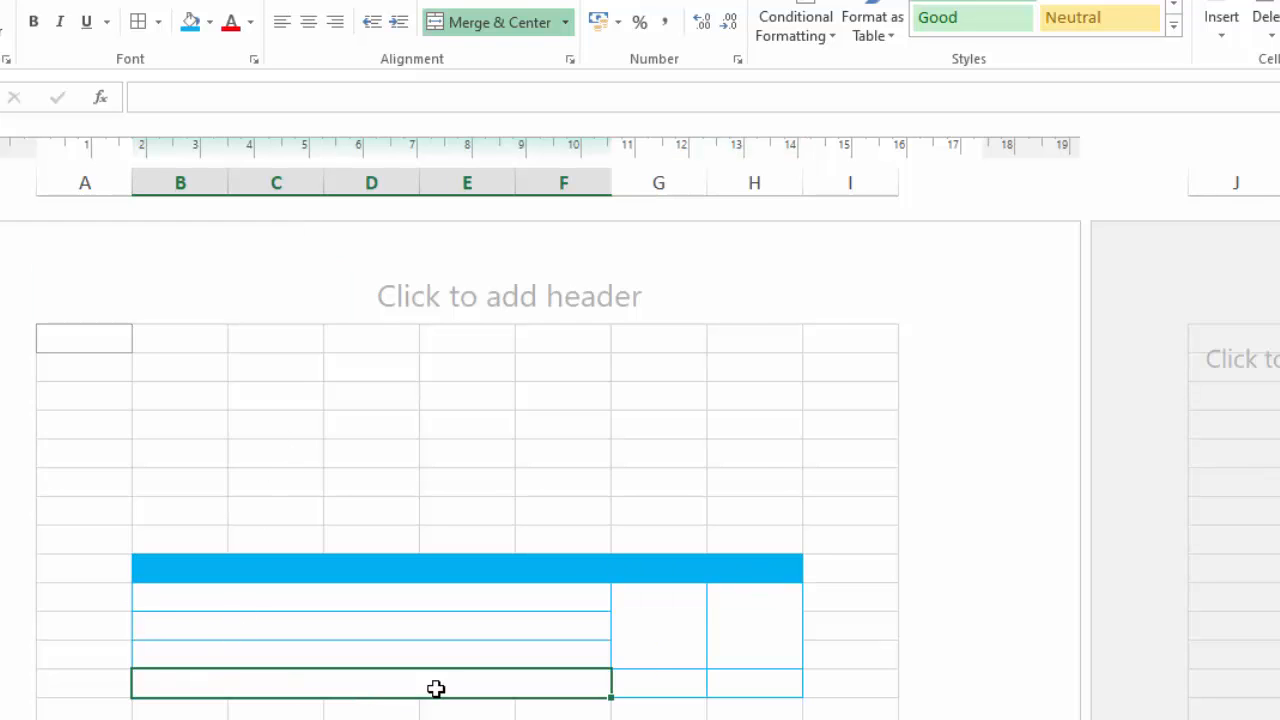
pyautogui.moveTo(436, 688); pyautogui.dragTo(740, 684)
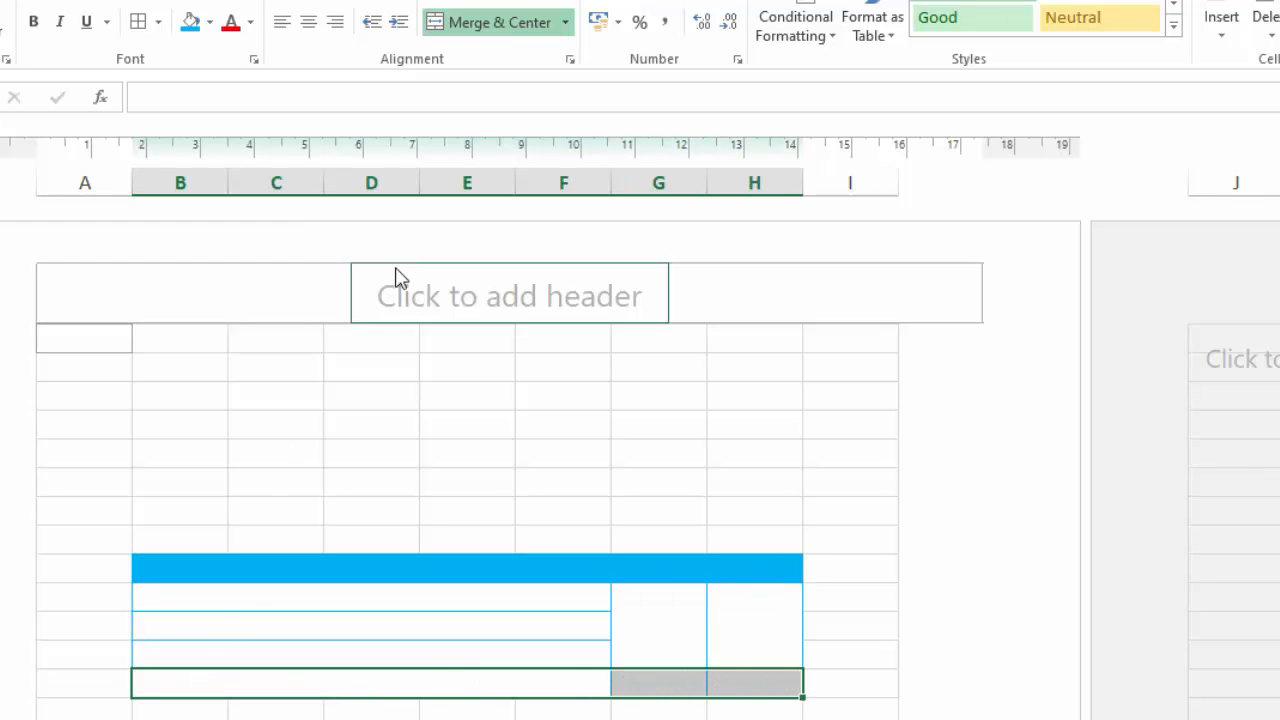
pyautogui.click(196, 28)
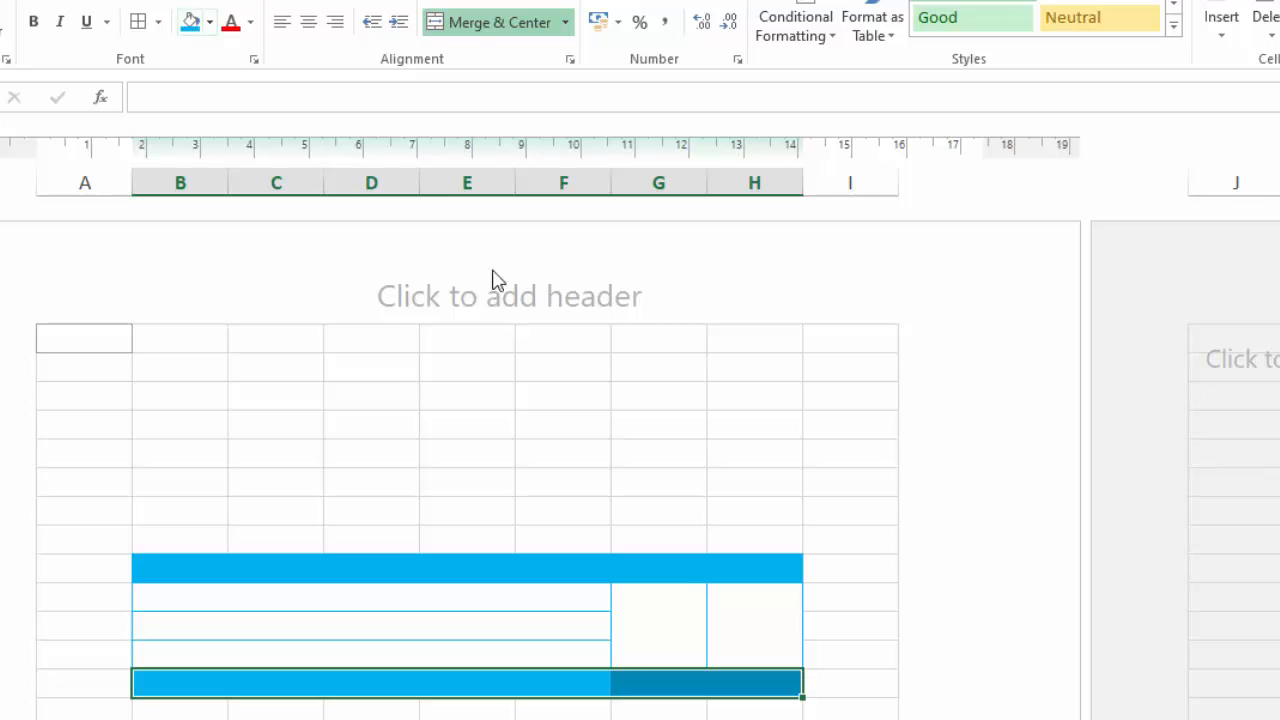
pyautogui.click(883, 434)
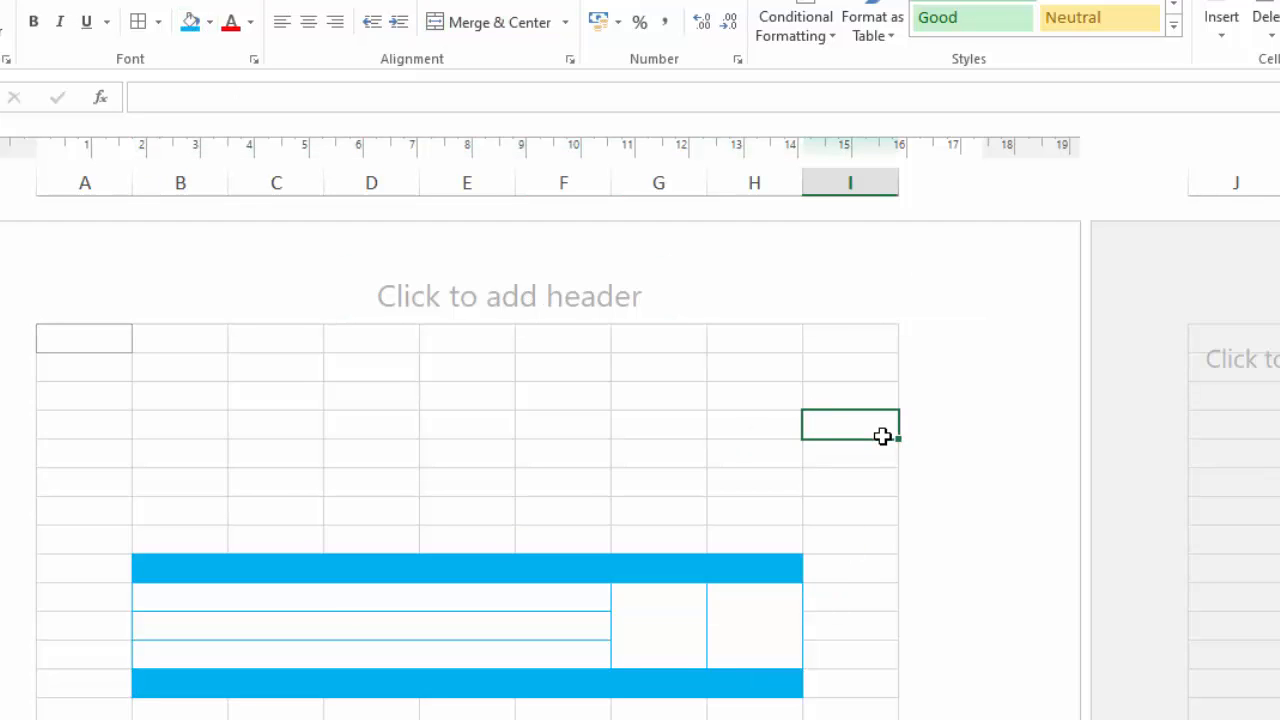
# - Change the fill of the last row's G and H cells to white
pyautogui.moveTo(658, 683); pyautogui.dragTo(714, 686)
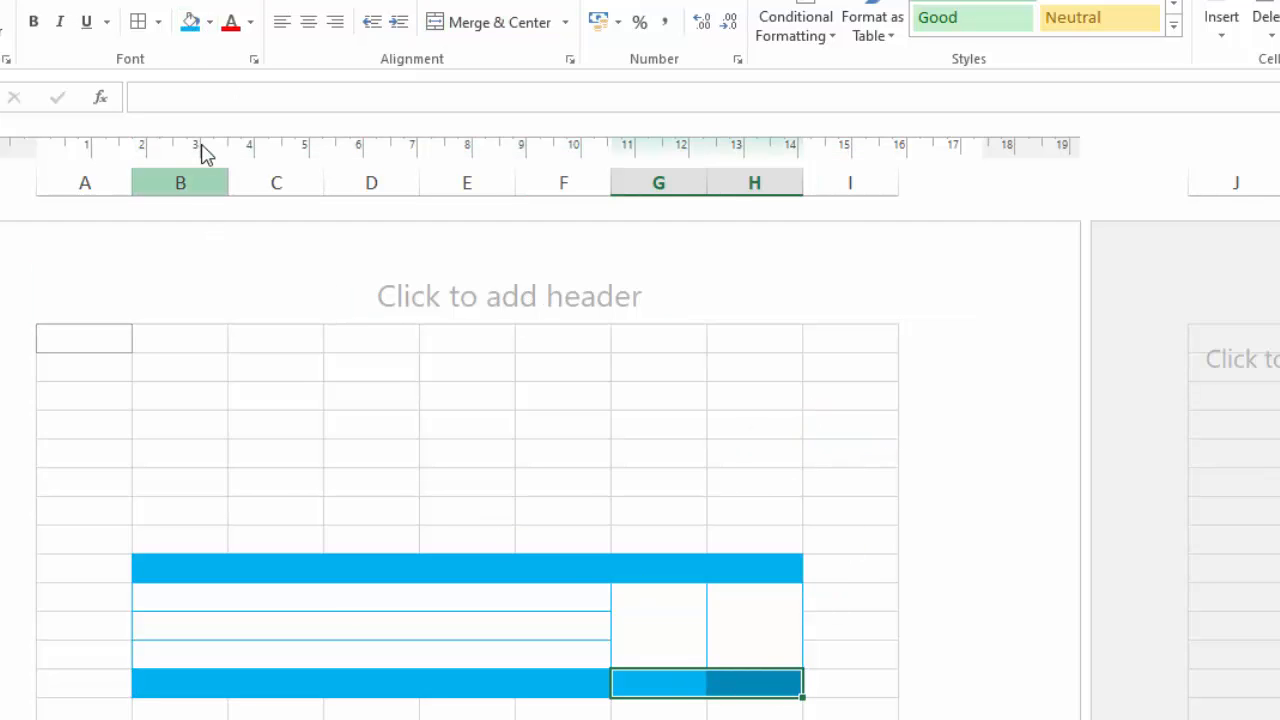
pyautogui.click(210, 22)
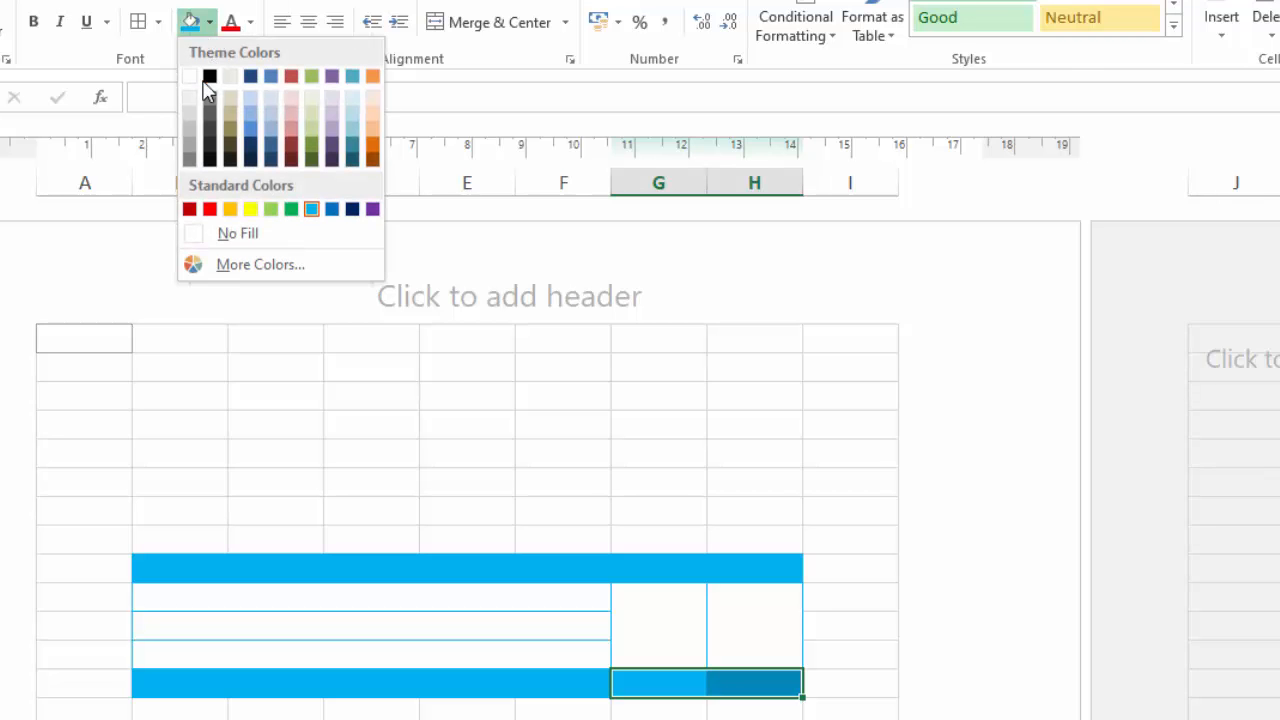
pyautogui.click(192, 79)
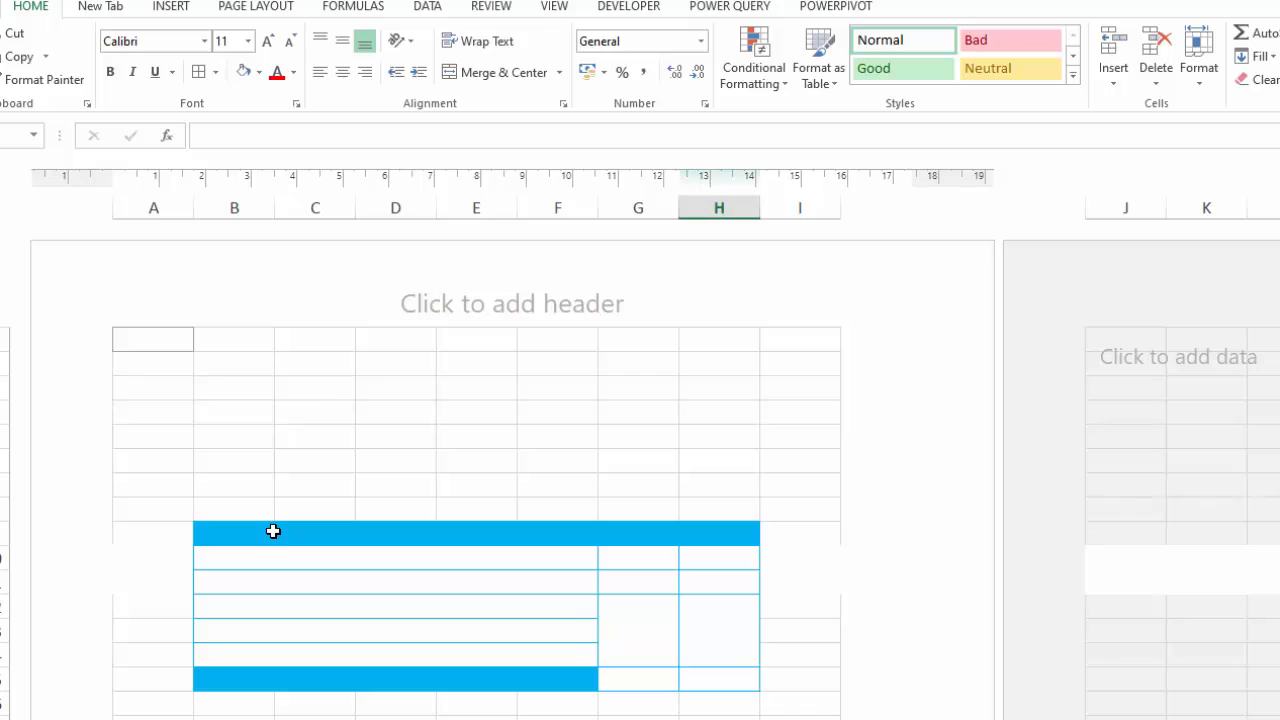
# - Enter the heading "Particular" in the merged header cell spanning B to F and center it
pyautogui.click(273, 531)
pyautogui.write('Particular')
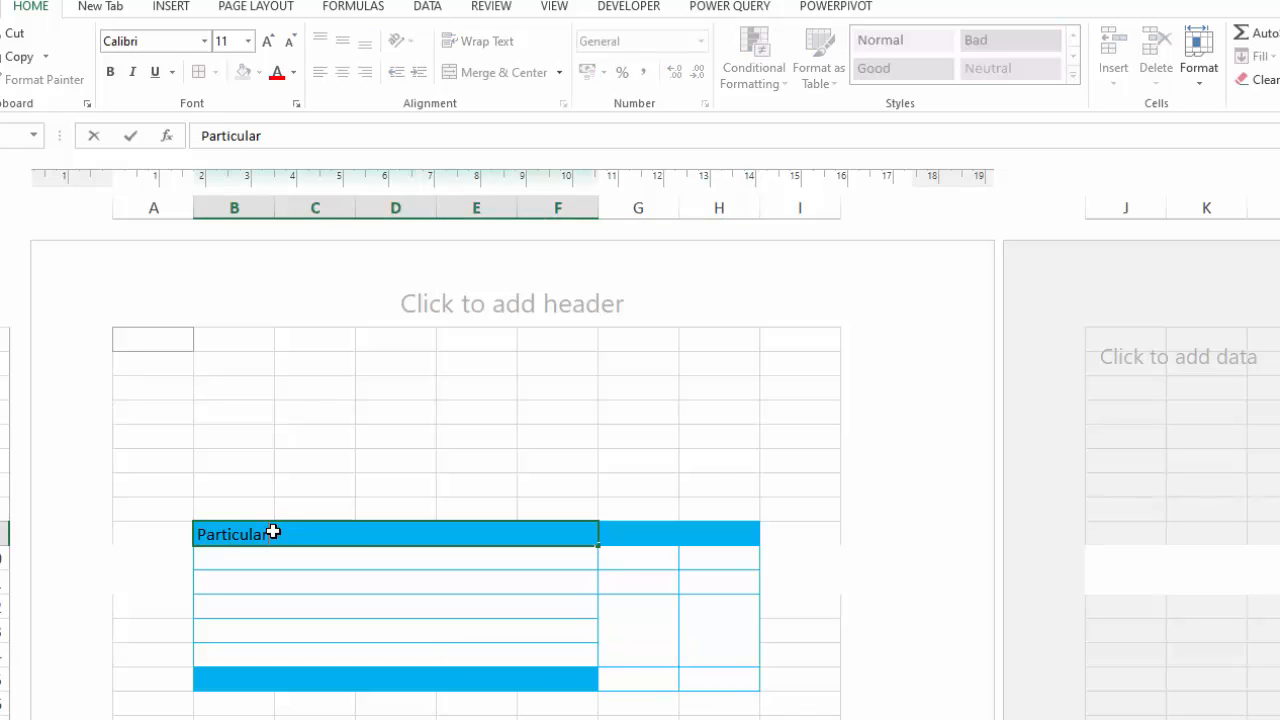
pyautogui.press('Tab')
pyautogui.click(295, 534)
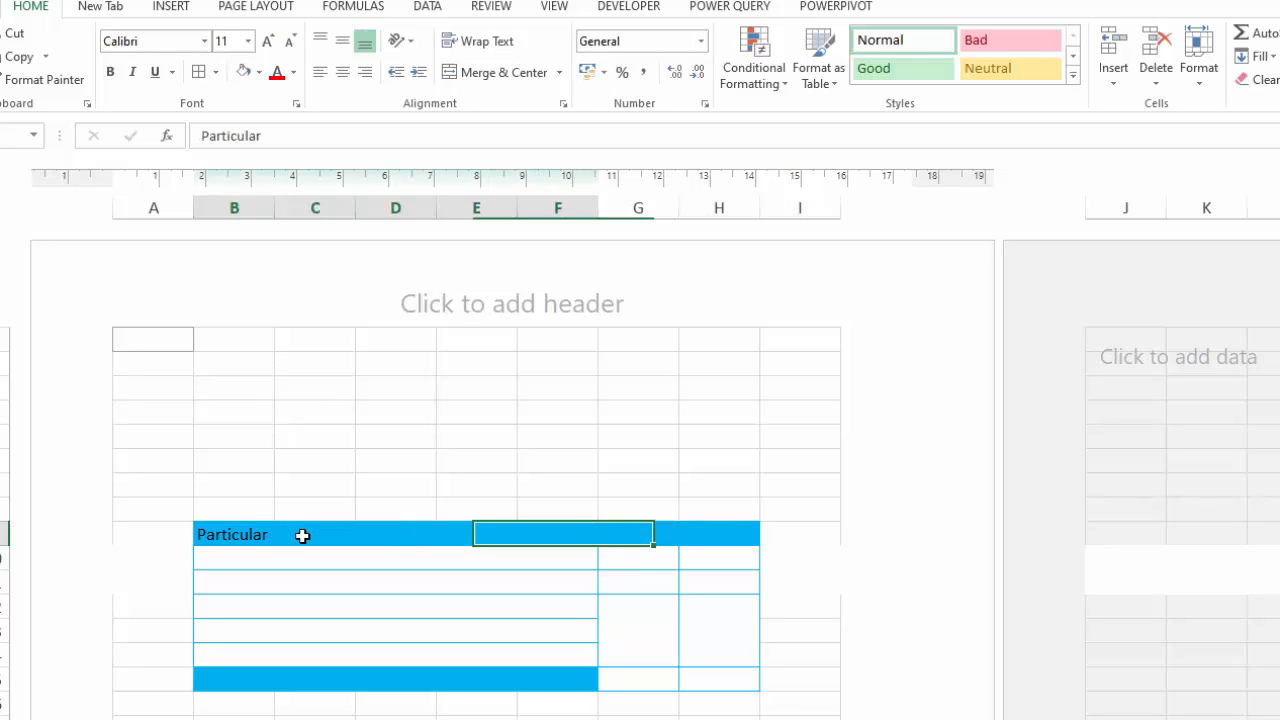
pyautogui.click(342, 74)
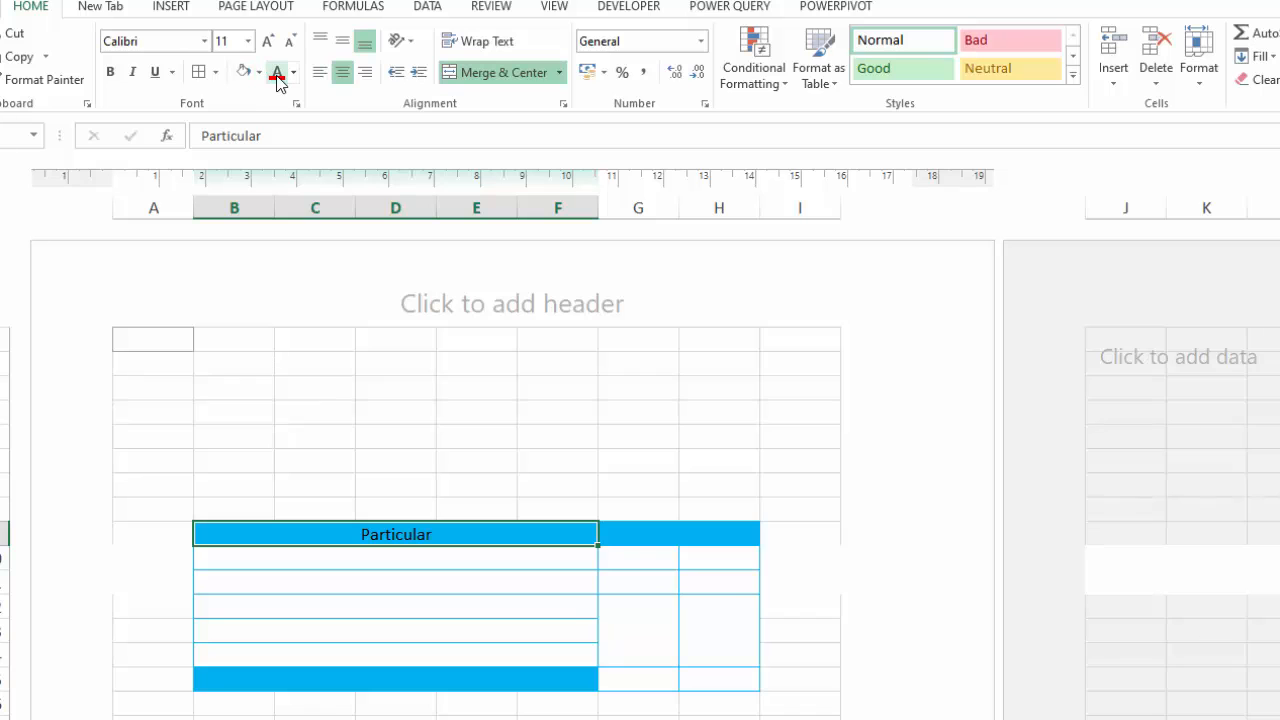
# - Format the Particular heading with white font color, size 14 and bold
pyautogui.click(293, 74)
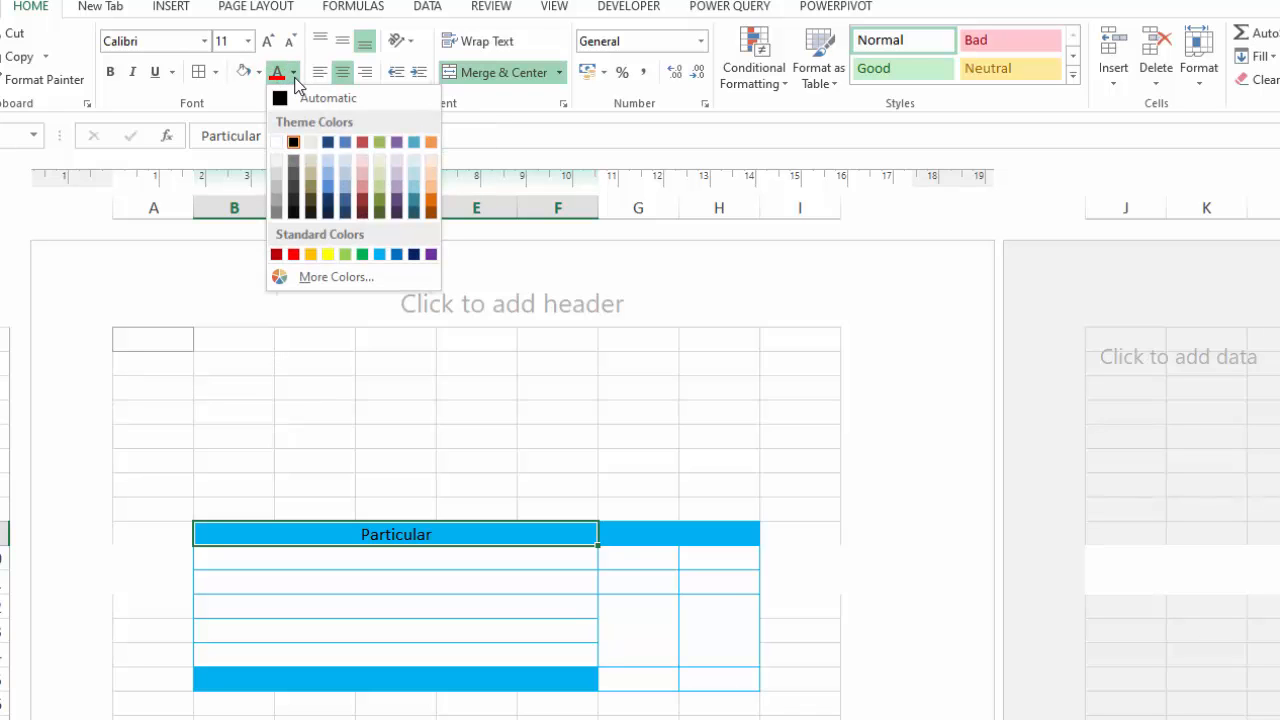
pyautogui.click(278, 142)
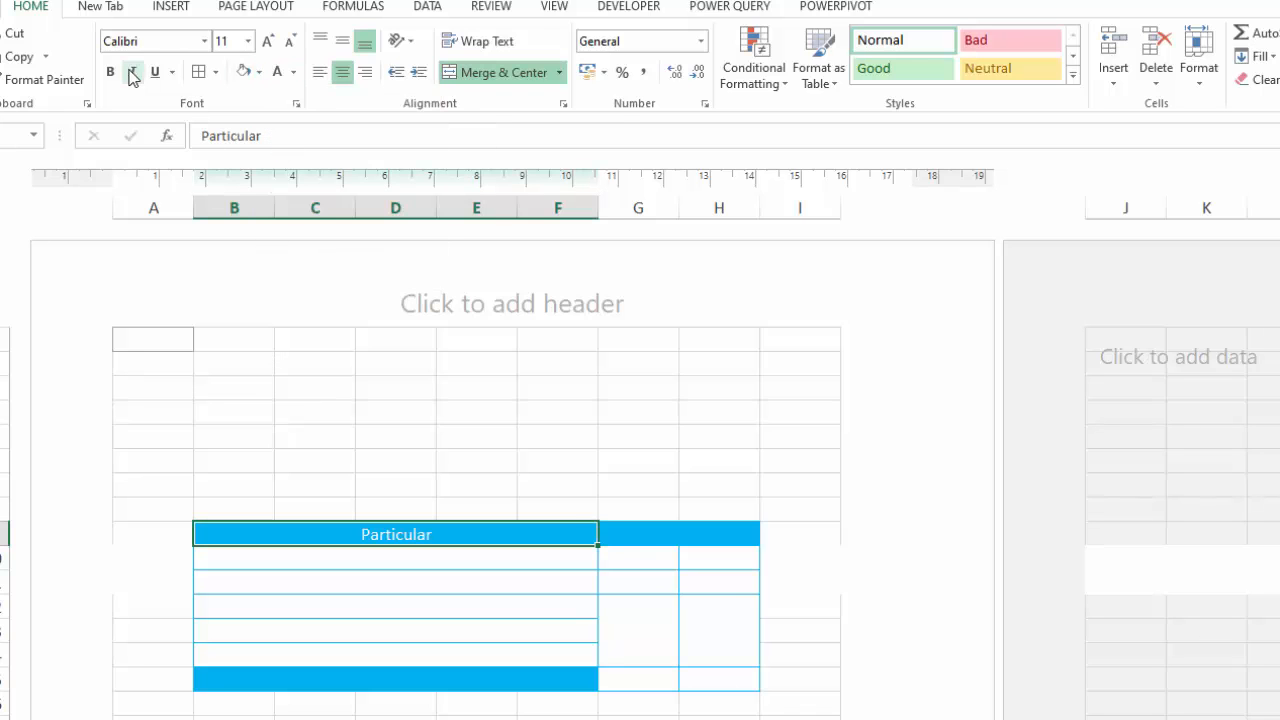
pyautogui.click(272, 43)
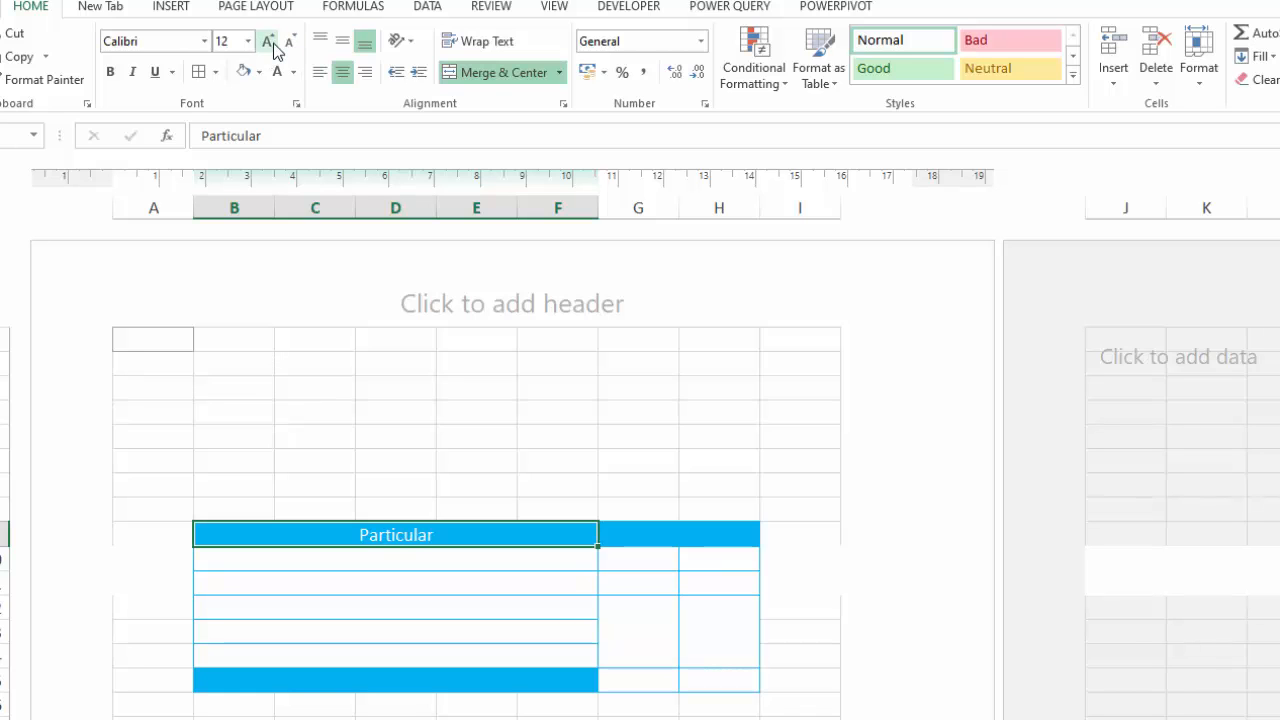
pyautogui.click(274, 44)
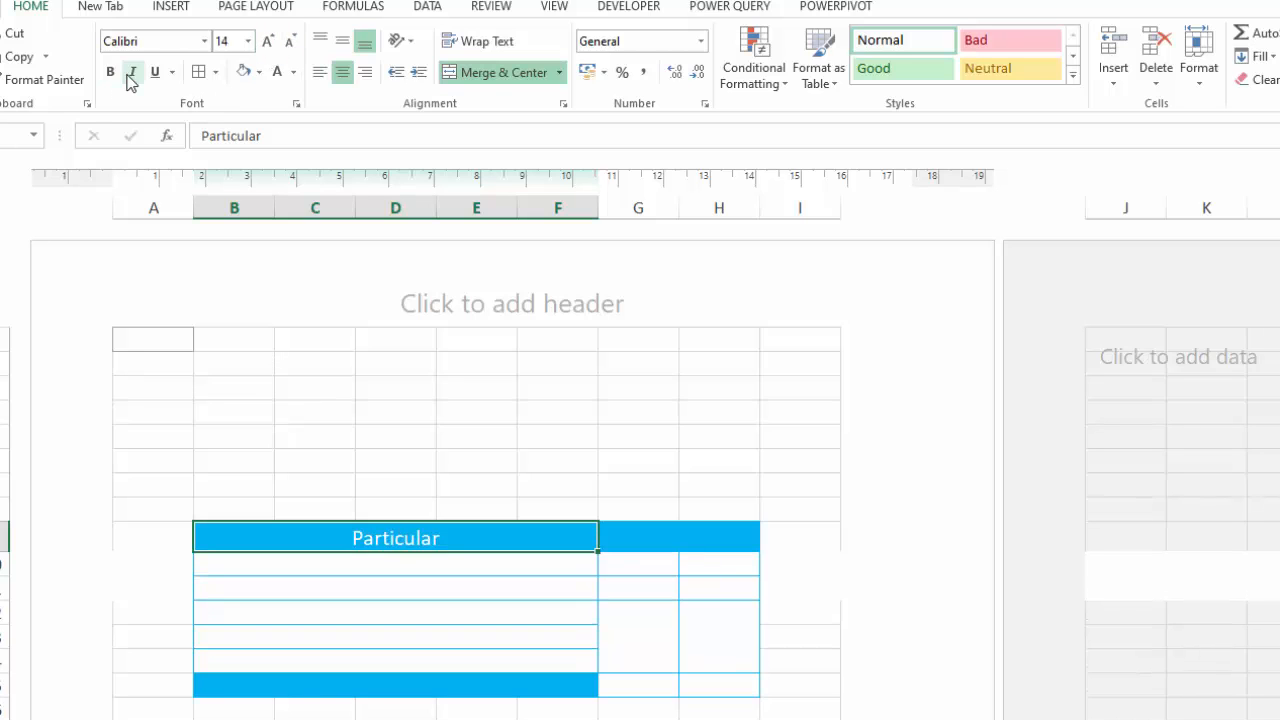
pyautogui.click(111, 74)
# - Label the table's merged bottom cell TOTAL in white, right-aligned text and narrow column H
pyautogui.click(400, 684)
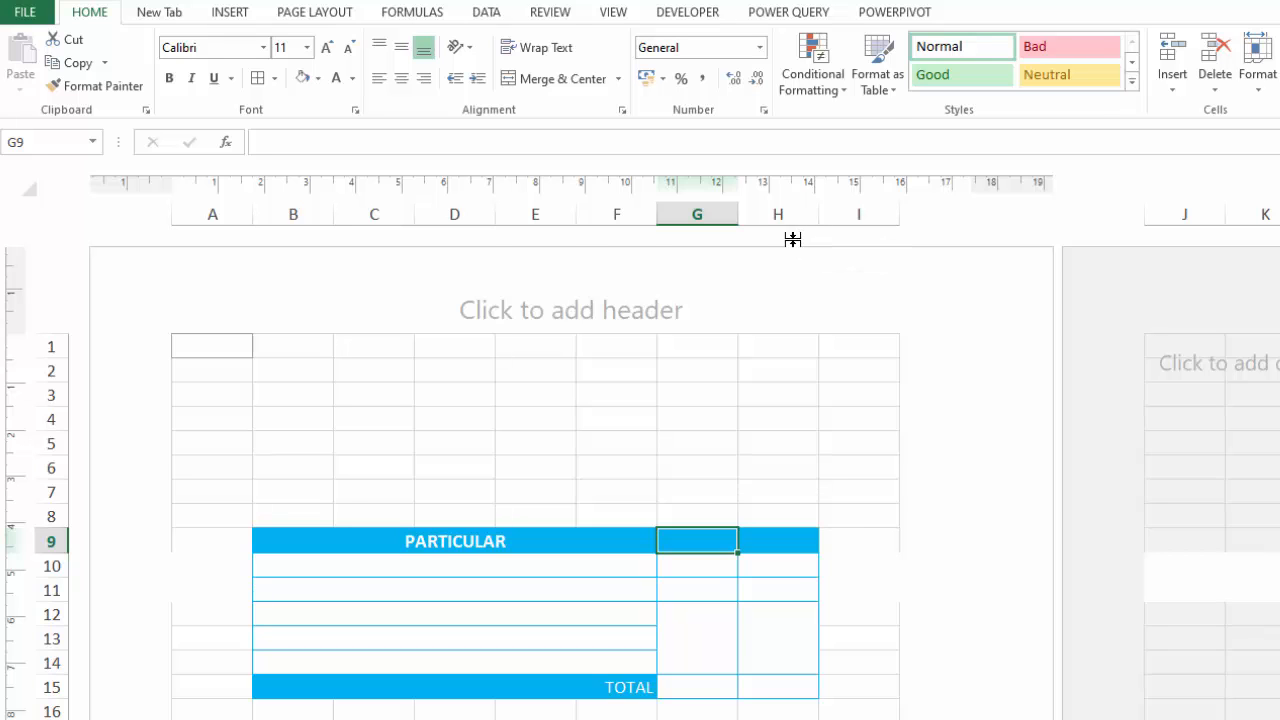
pyautogui.doubleClick(794, 240)
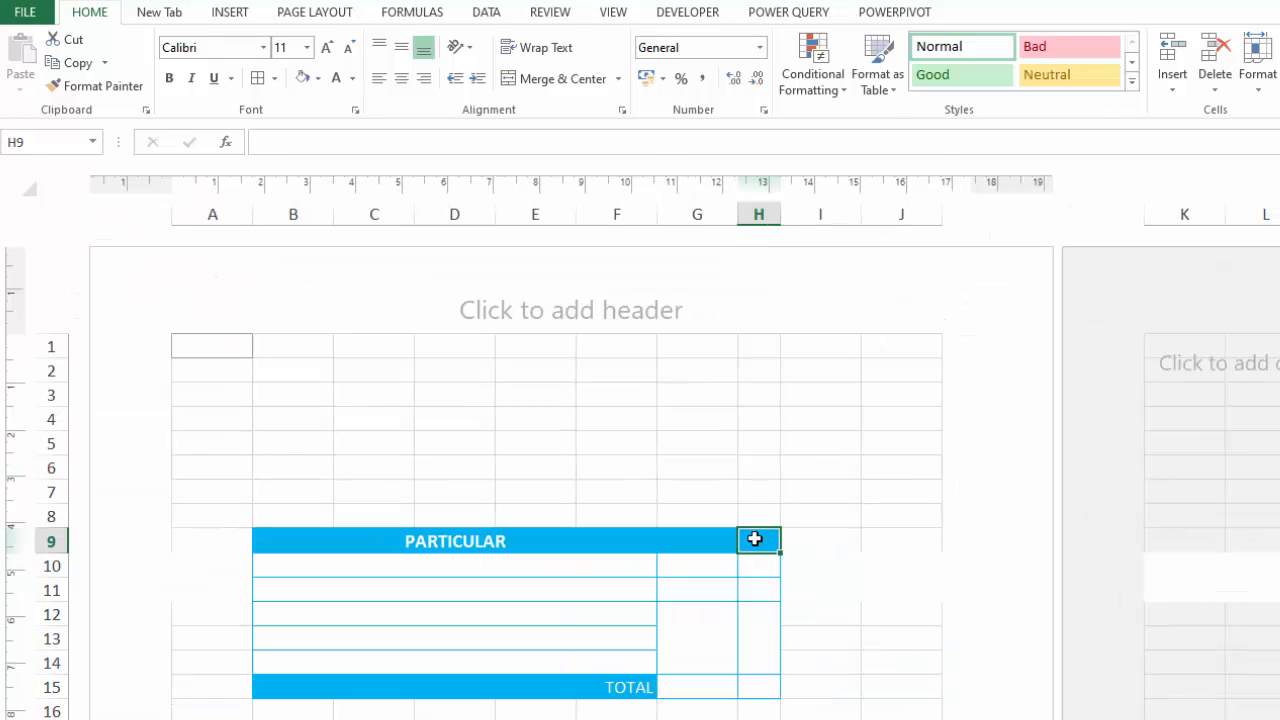
# - Enter P in header cell H9, center it and change its font color to white
pyautogui.write('P')
pyautogui.click(891, 541)
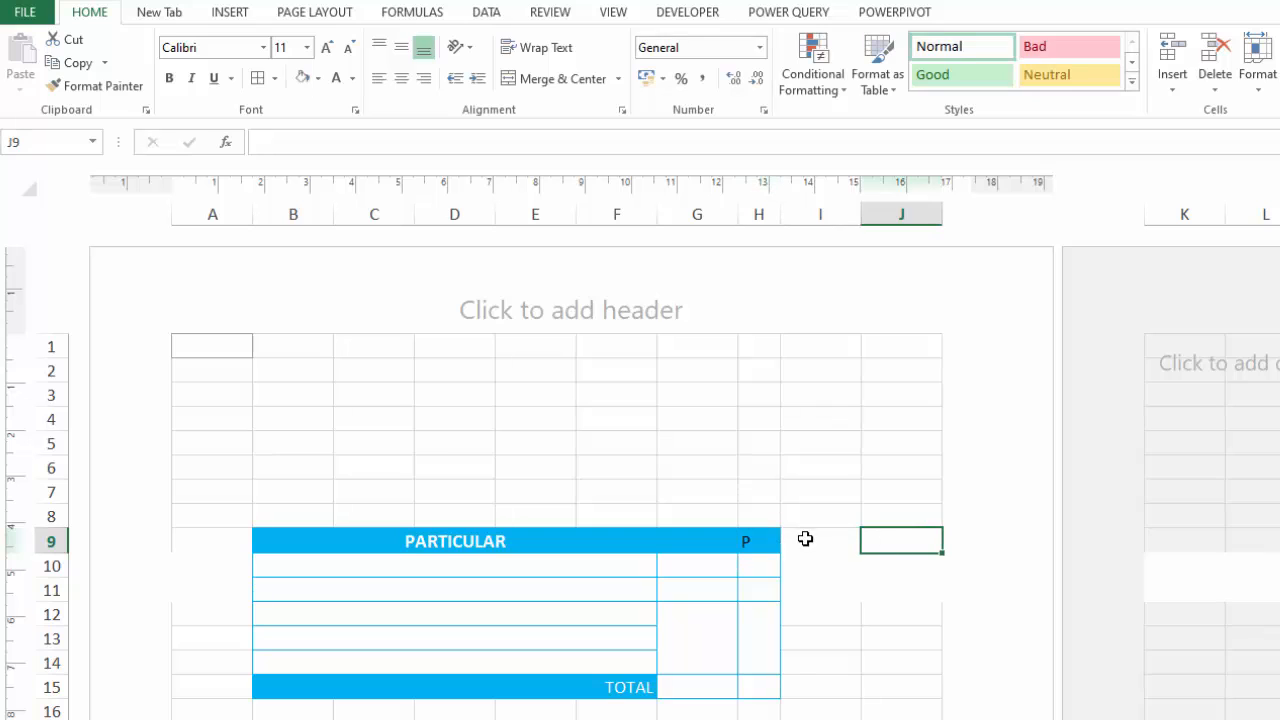
pyautogui.click(760, 541)
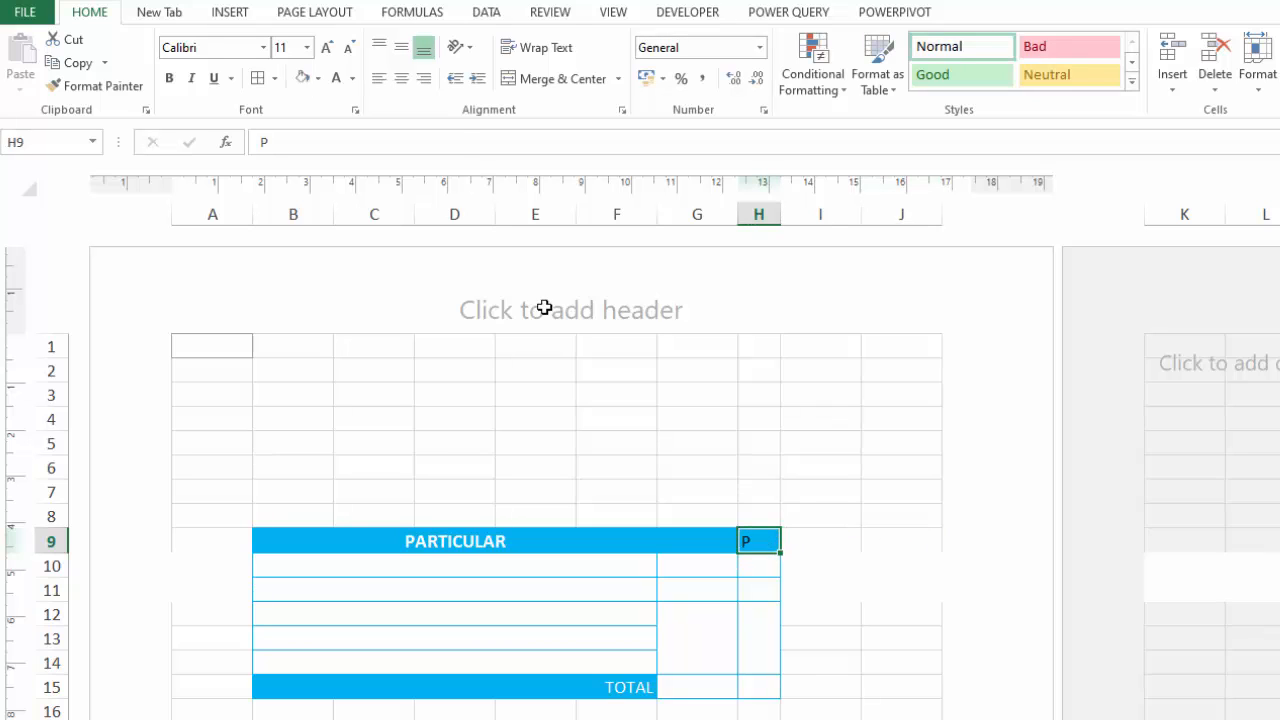
pyautogui.click(401, 78)
pyautogui.click(336, 78)
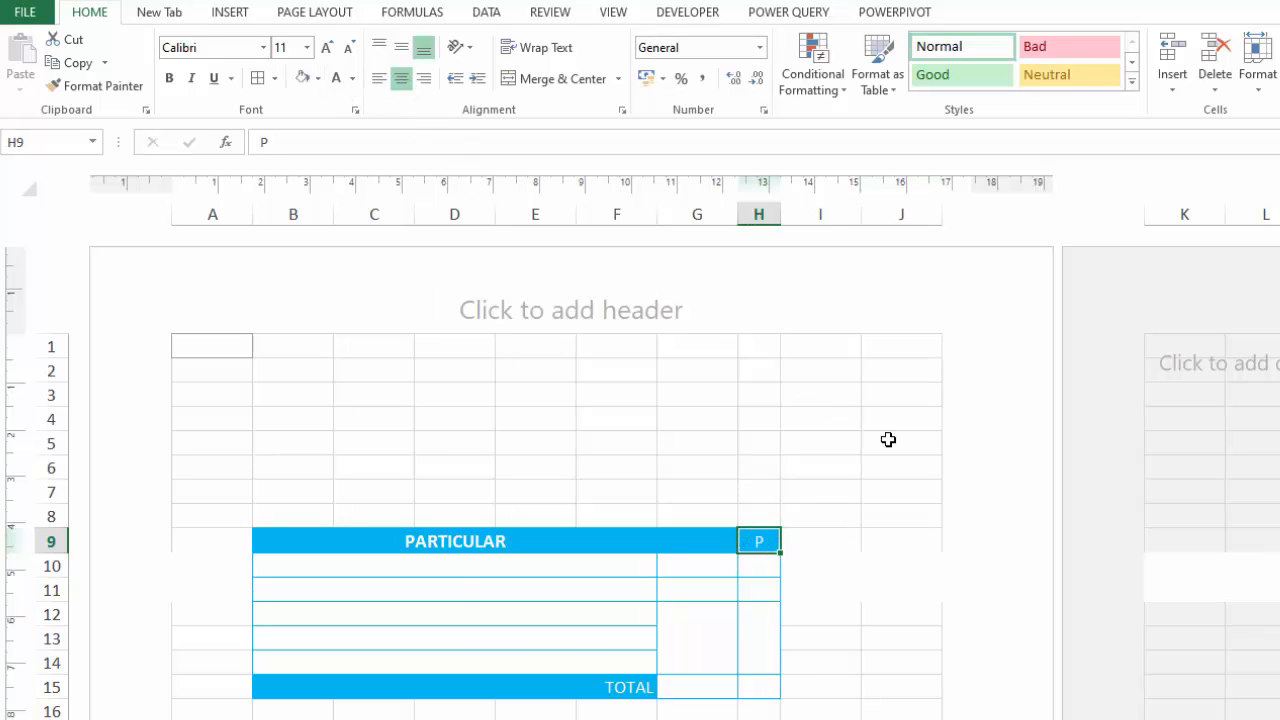
# - Enter DEBIT in the merged row below the PARTICULAR heading and format it in bold light blue text
pyautogui.click(378, 568)
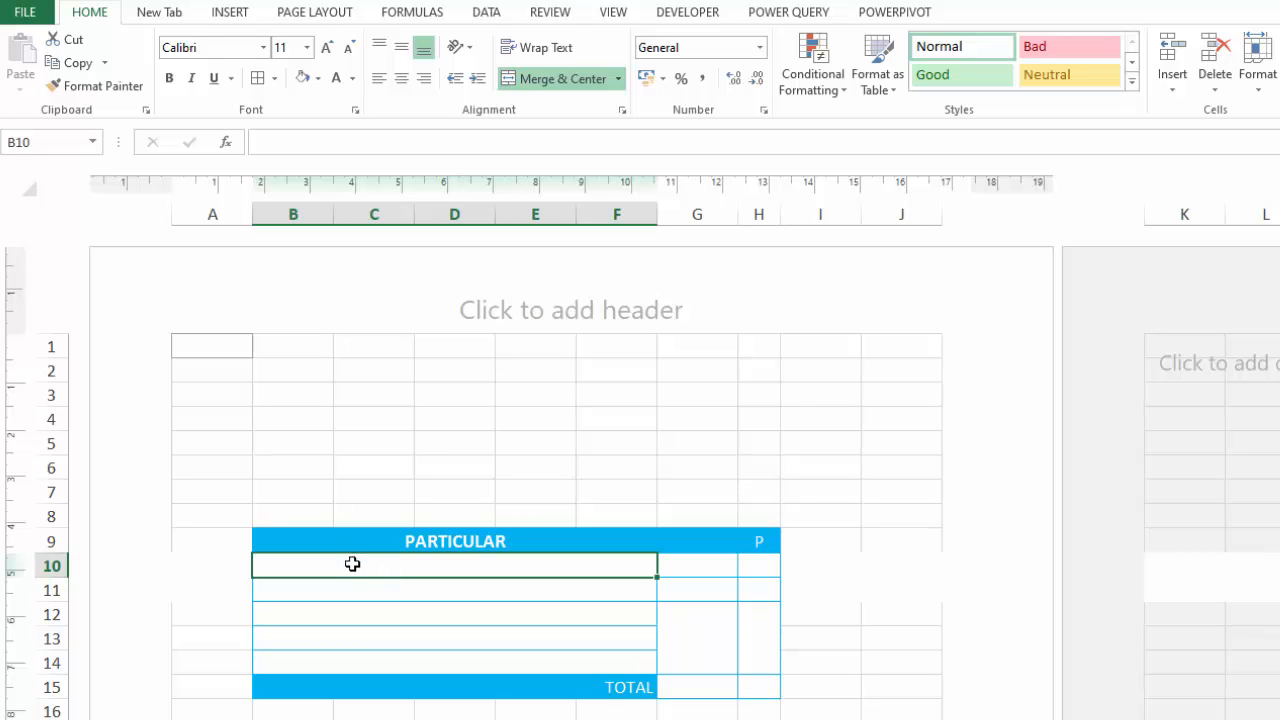
pyautogui.write('DEBIT')
pyautogui.click(352, 565)
pyautogui.click(318, 79)
pyautogui.click(352, 79)
pyautogui.click(352, 79)
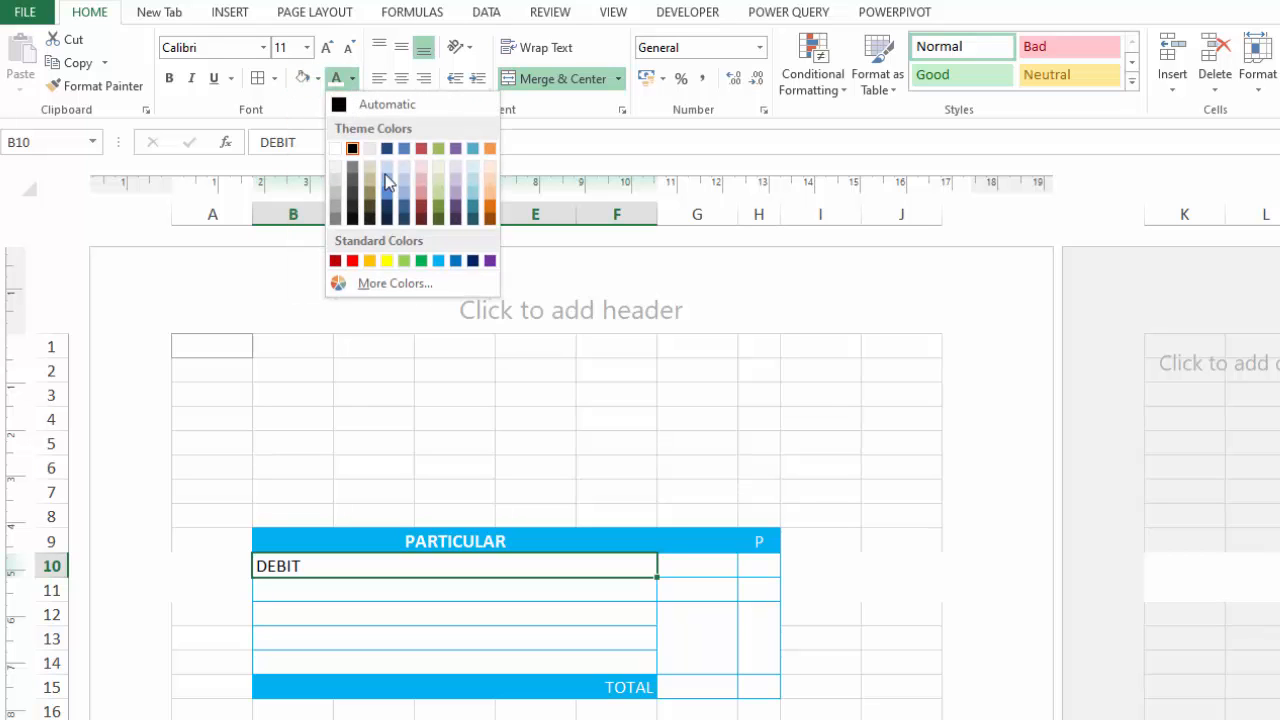
pyautogui.click(436, 262)
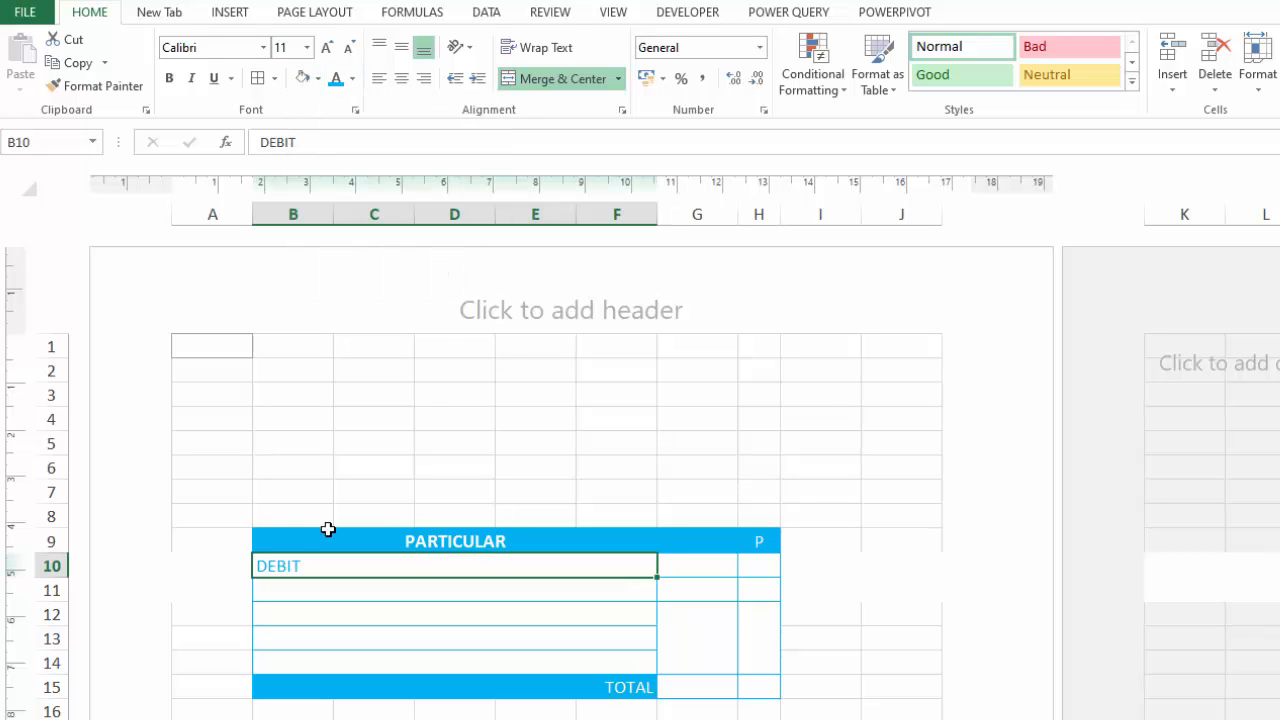
pyautogui.click(169, 78)
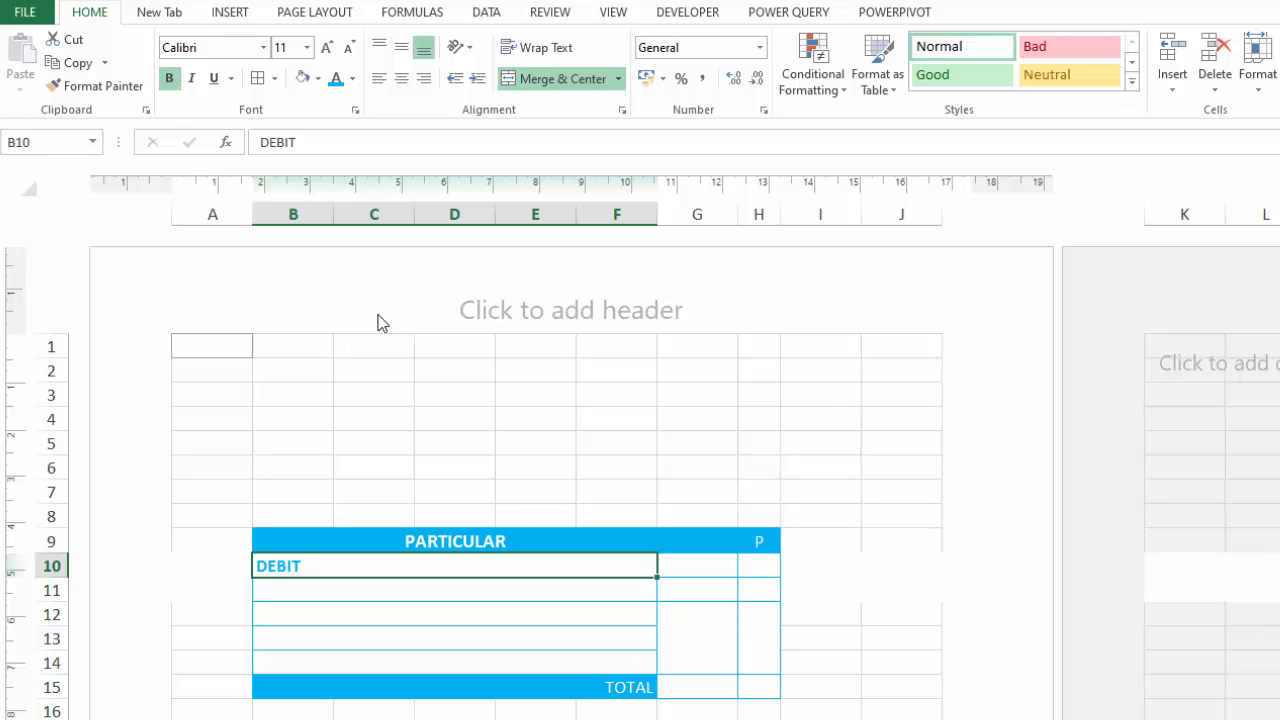
pyautogui.click(759, 491)
# - Copy the block from the DEBIT row through the TOTAL row, B10 to H15, and paste it directly below at B16
pyautogui.moveTo(346, 536); pyautogui.dragTo(666, 674)
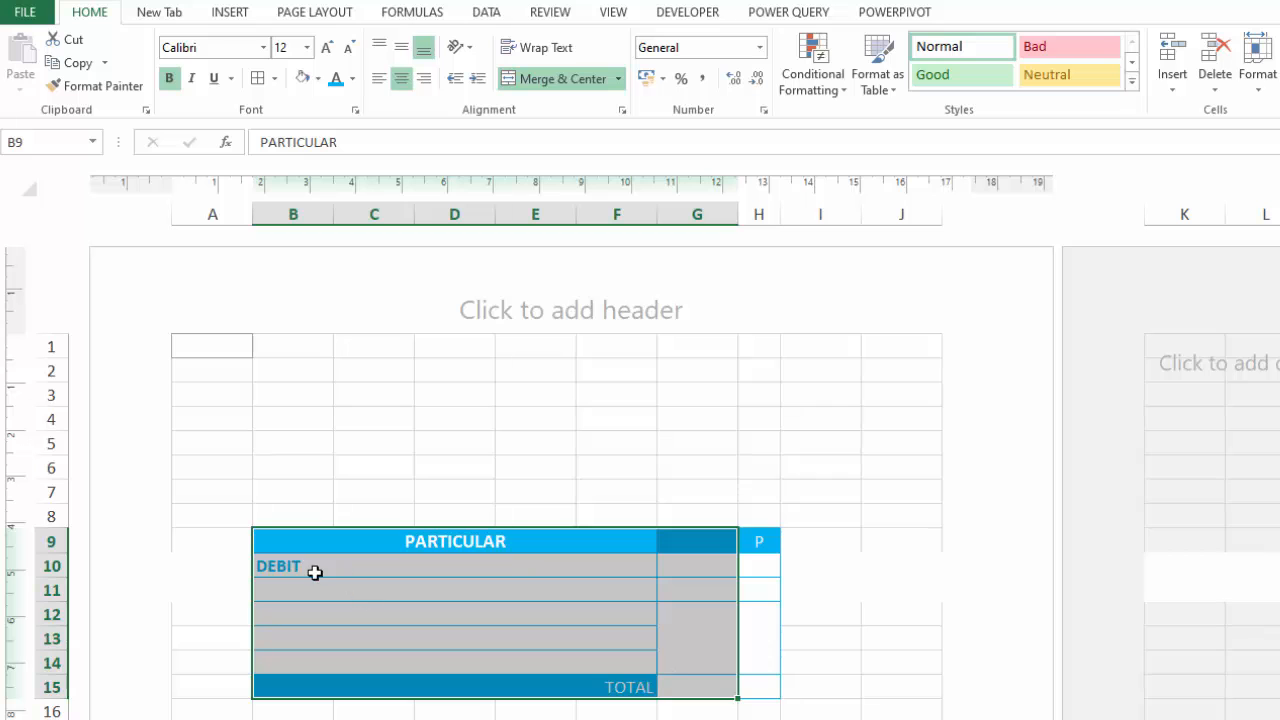
pyautogui.moveTo(314, 571); pyautogui.dragTo(740, 687)
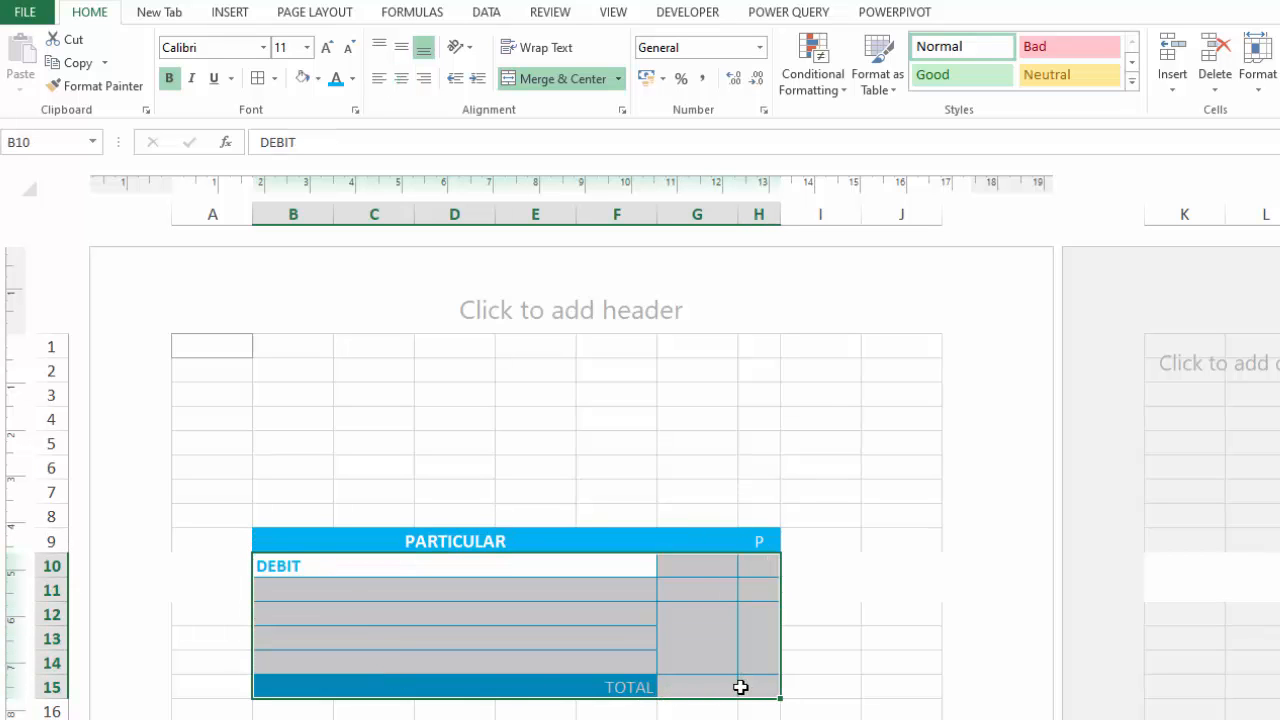
pyautogui.hotkey('ctrl', 'c')
pyautogui.scroll(-2, 600, 560)
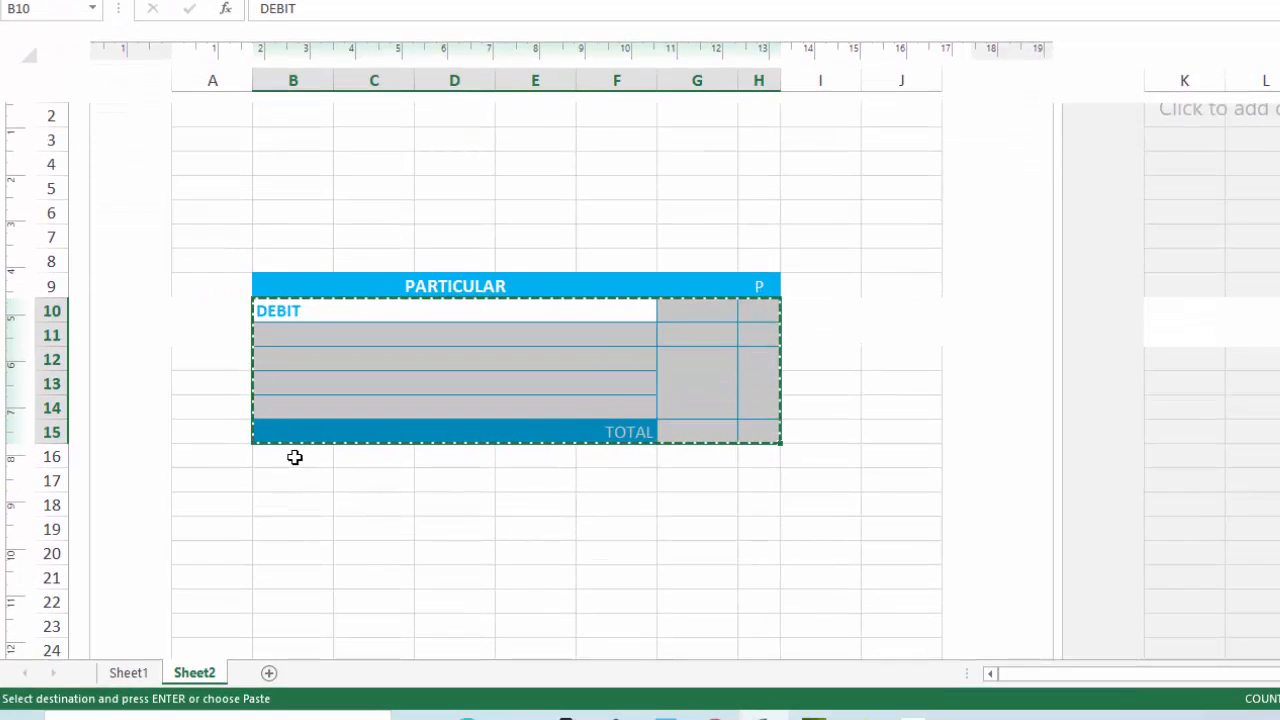
pyautogui.click(295, 457)
pyautogui.hotkey('ctrl', 'v')
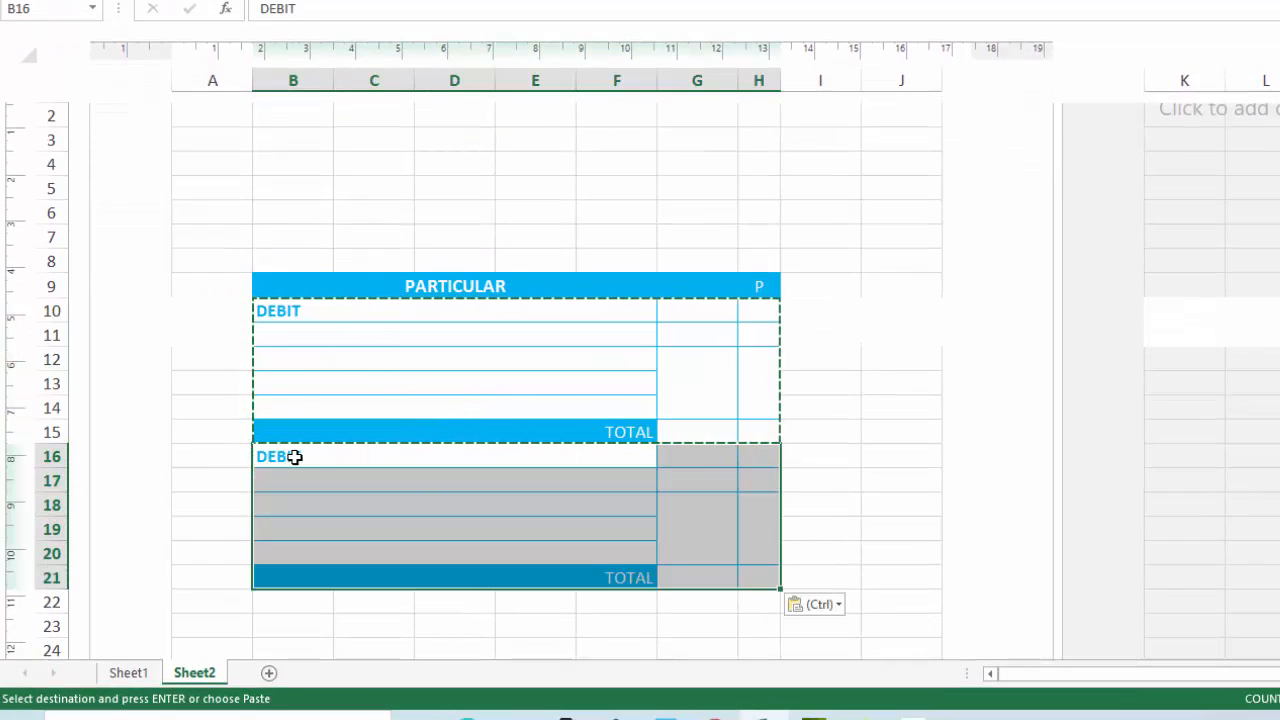
pyautogui.press('Escape')
pyautogui.click(931, 157)
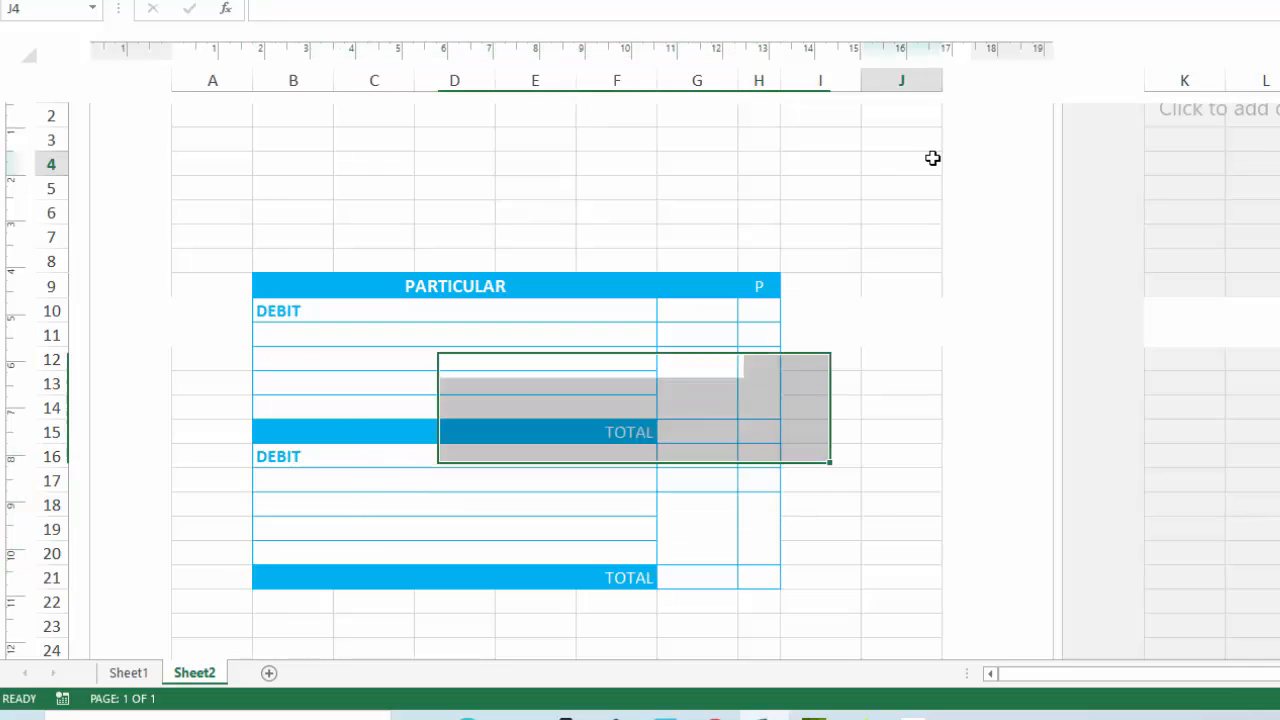
# - Change the label of the pasted block in B16 to CREDIT and narrow column H slightly
pyautogui.click(322, 456)
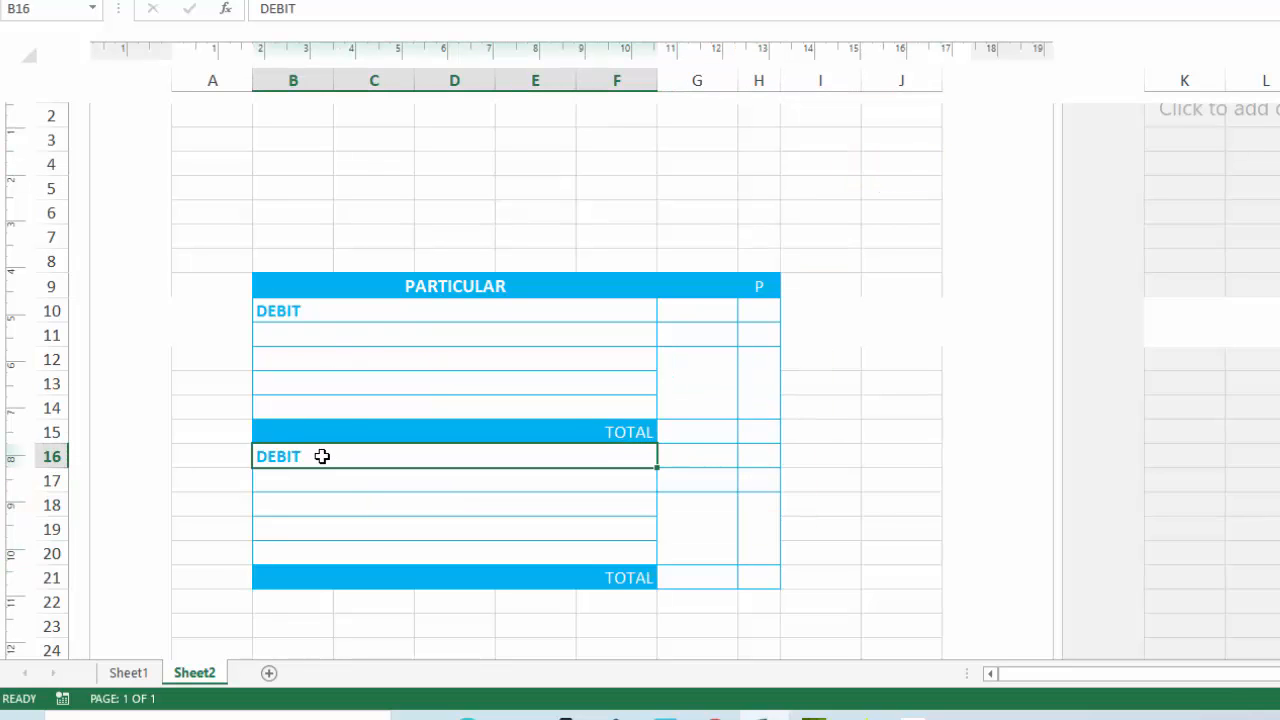
pyautogui.write('CRE')
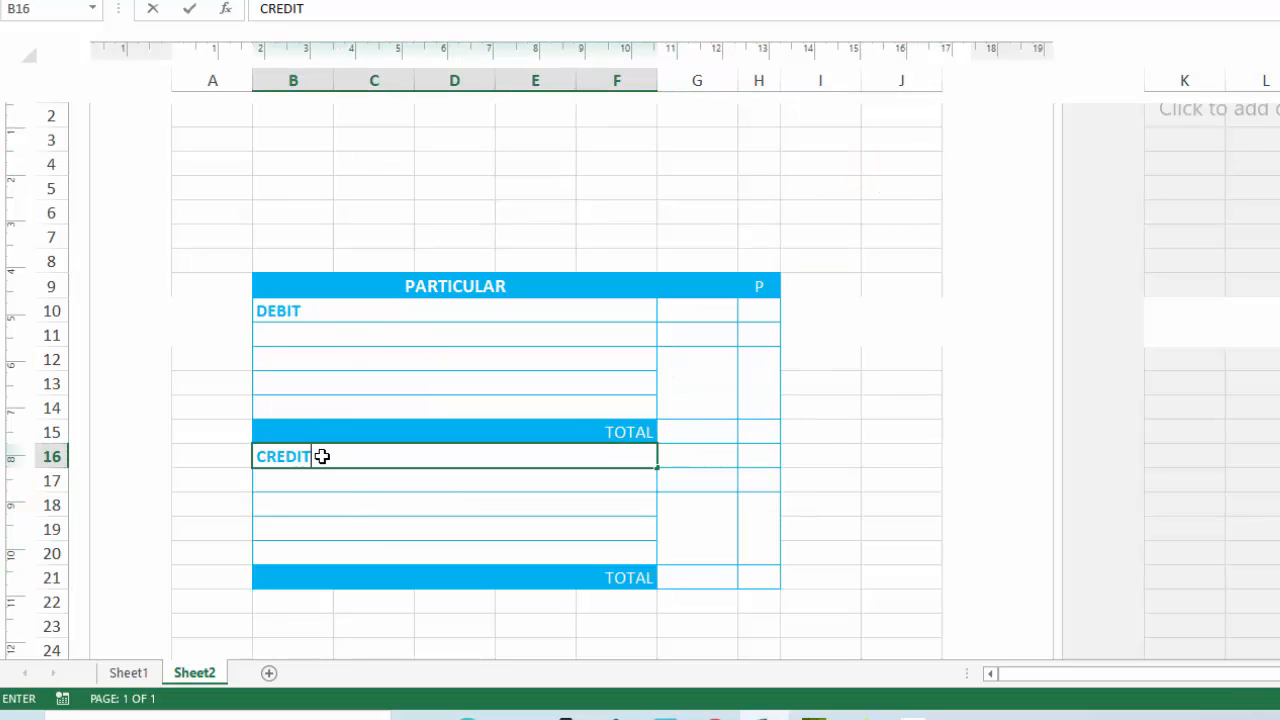
pyautogui.press('Tab')
pyautogui.click(900, 264)
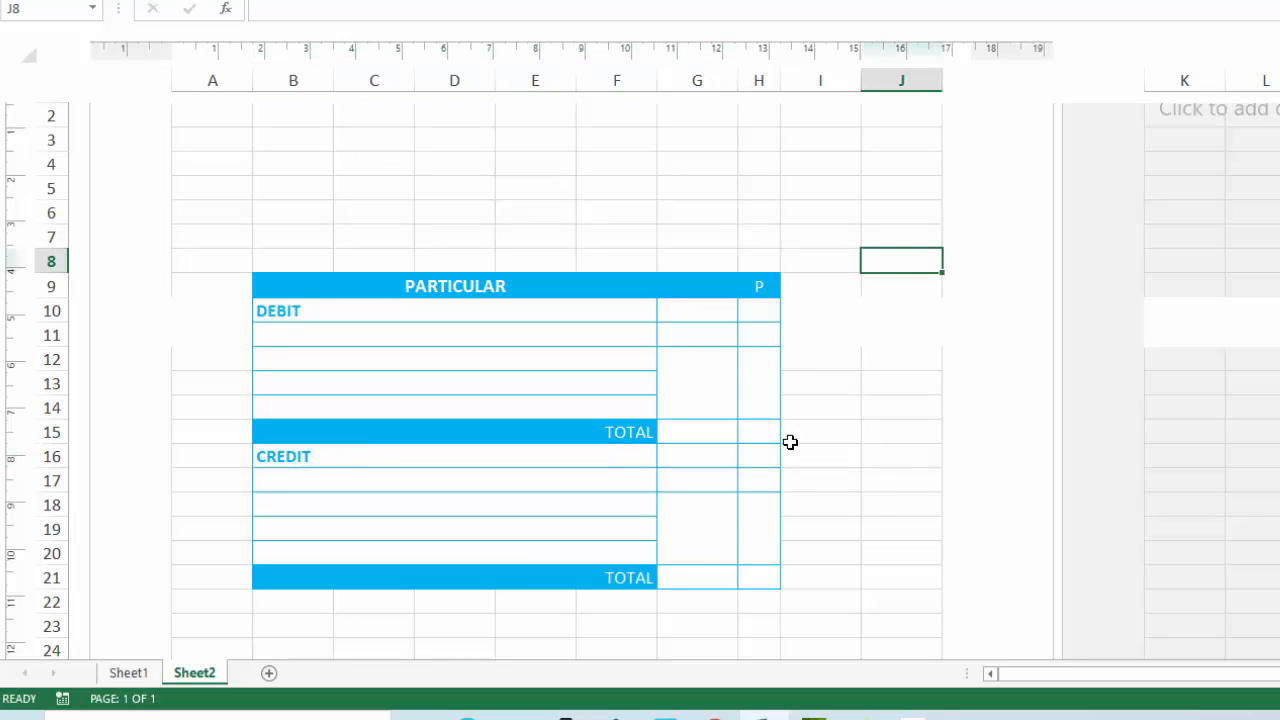
pyautogui.moveTo(780, 84); pyautogui.dragTo(765, 84)
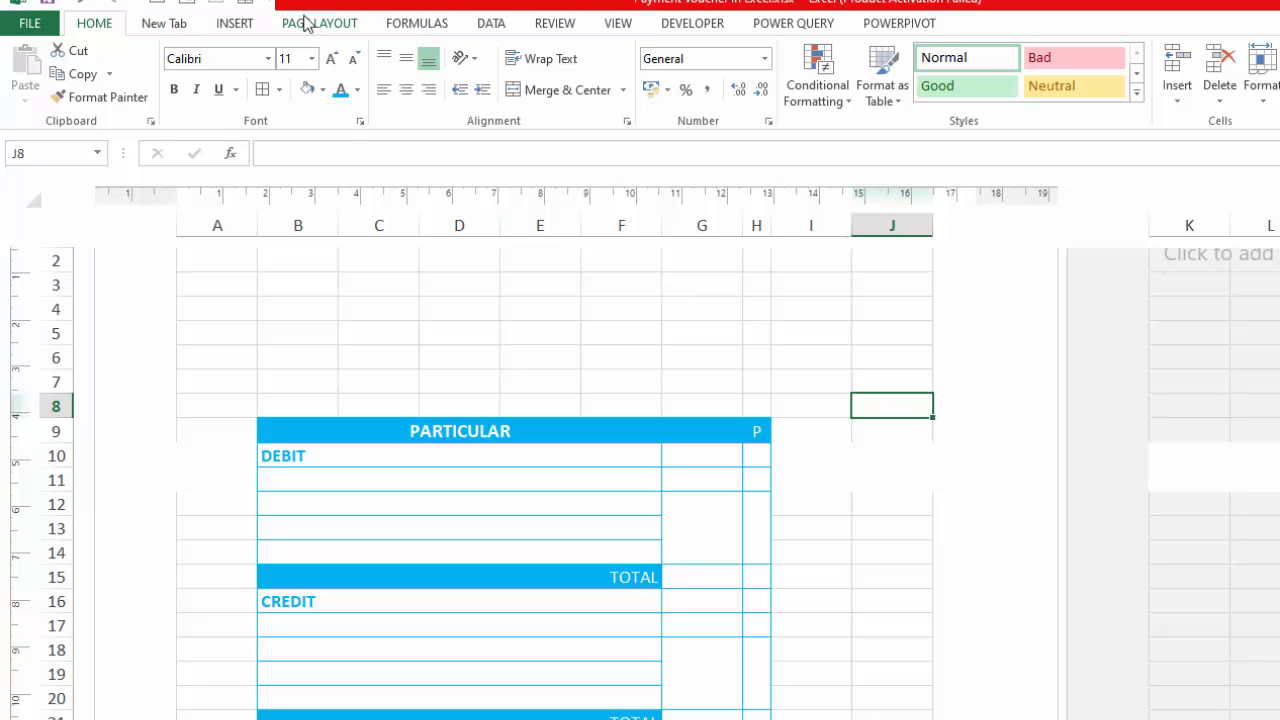
# - Draw a rectangle shape above the table's upper-right part, across columns F to H in rows 3 to 5
pyautogui.click(239, 25)
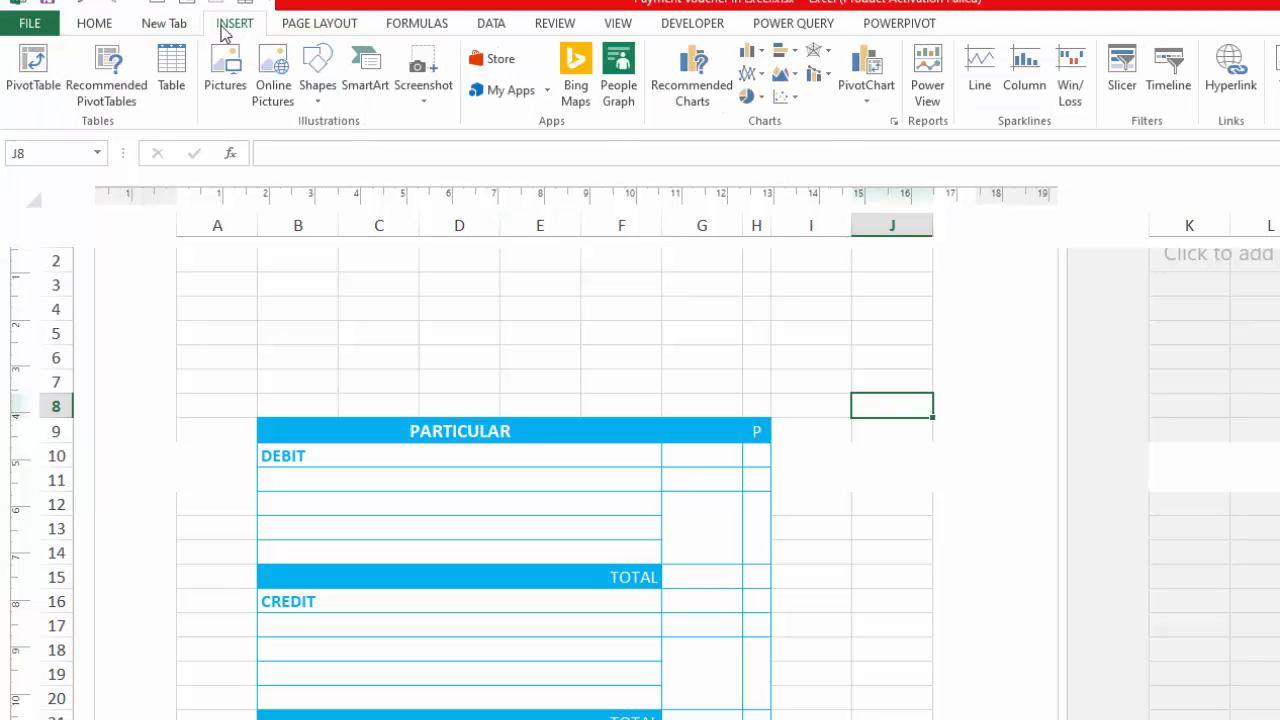
pyautogui.click(315, 100)
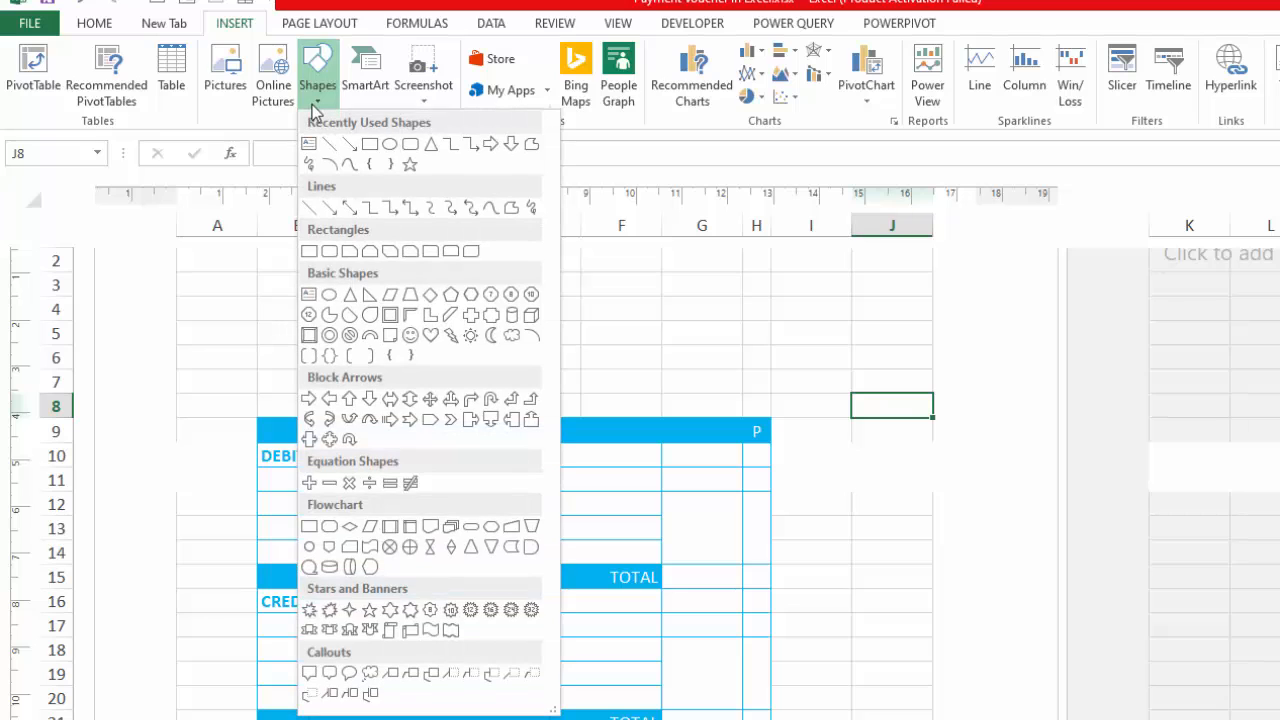
pyautogui.click(375, 146)
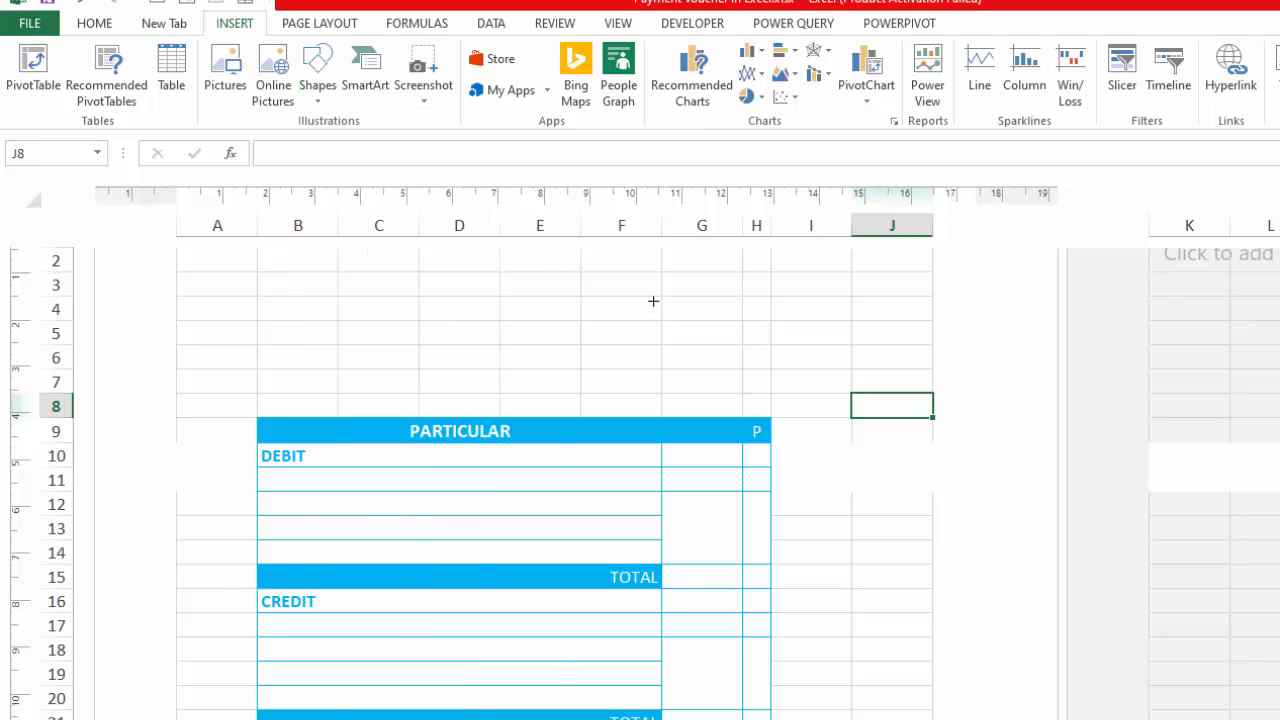
pyautogui.moveTo(635, 290); pyautogui.dragTo(768, 344)
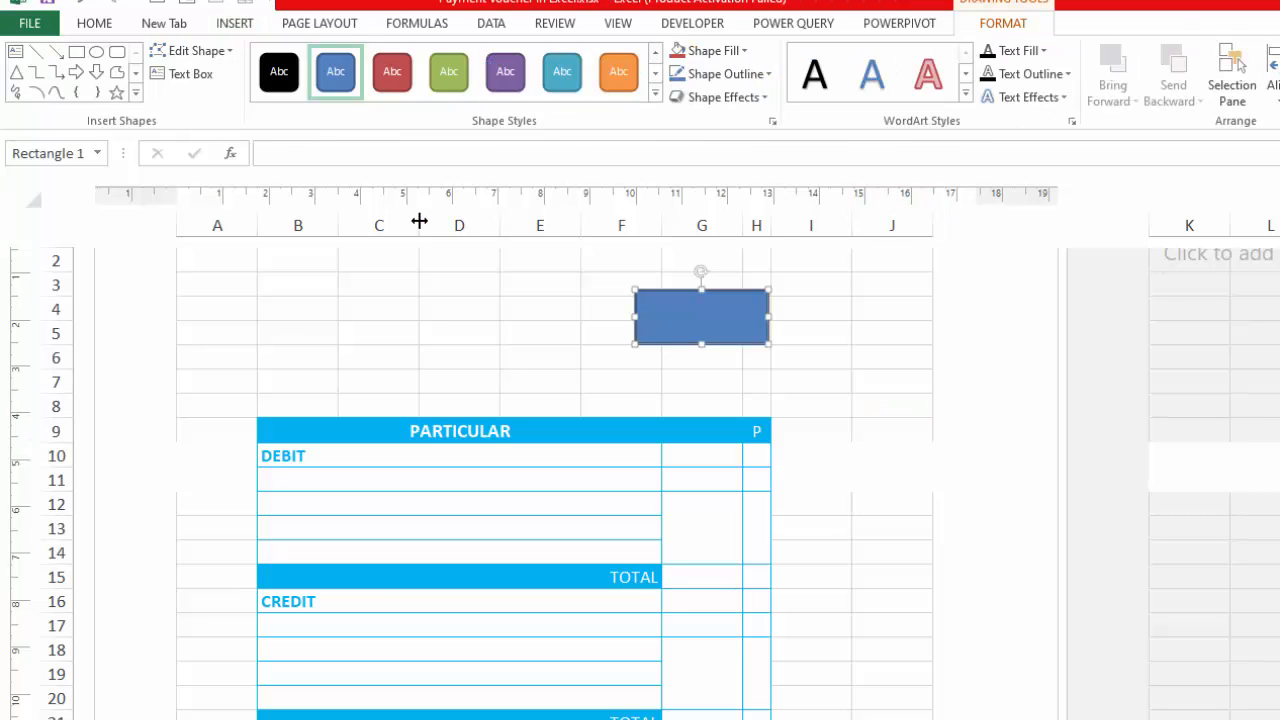
# - Apply the blue gradient shape style from the fifth row of the style gallery to the rectangle
pyautogui.click(656, 93)
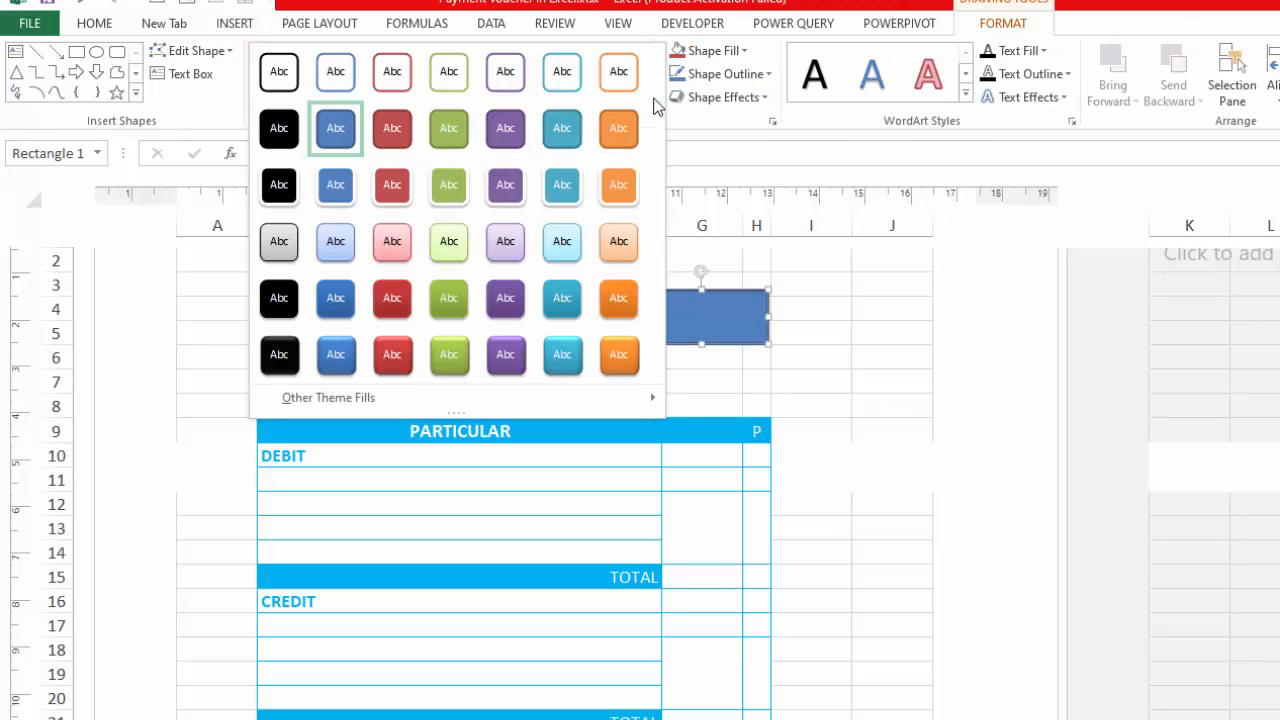
pyautogui.click(336, 294)
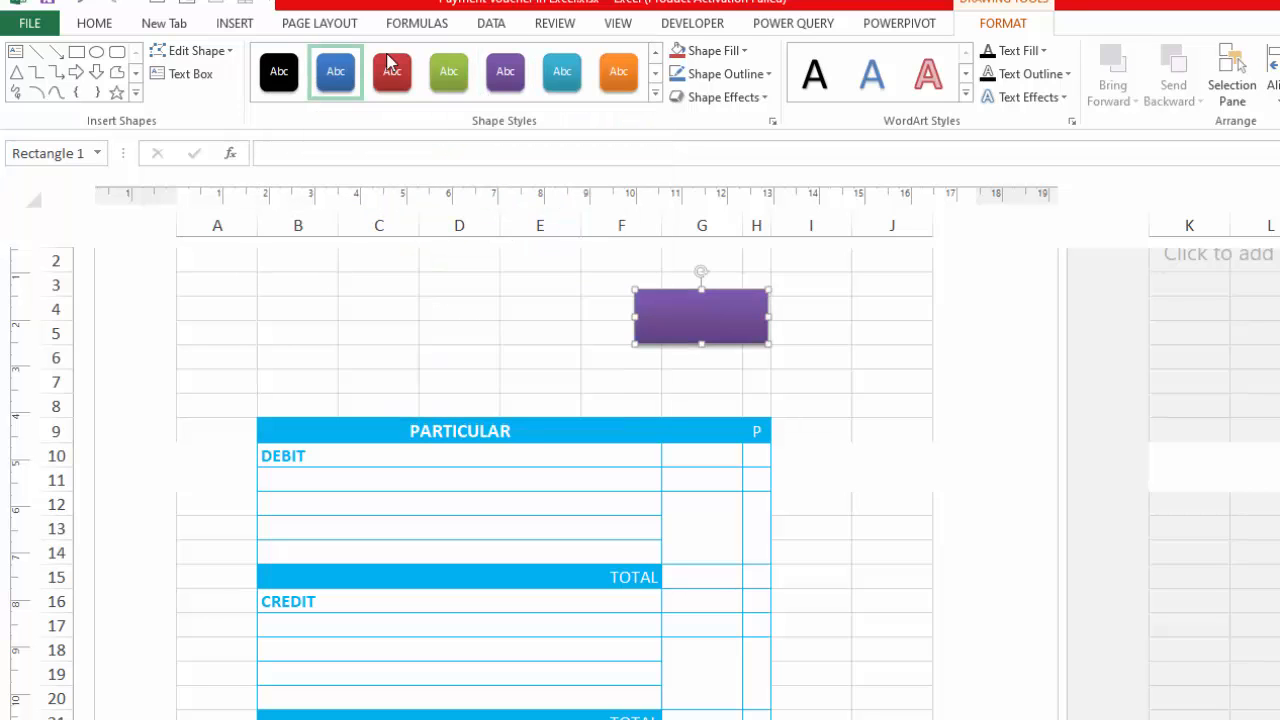
pyautogui.click(656, 94)
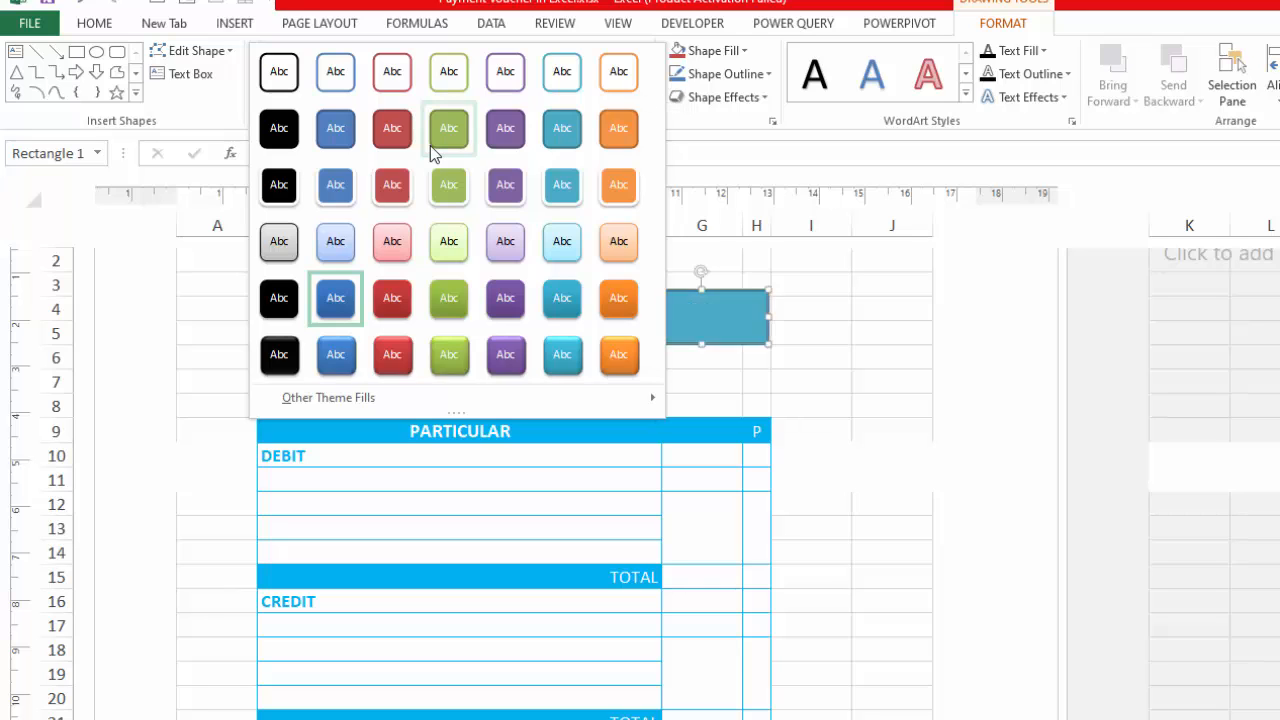
pyautogui.click(337, 297)
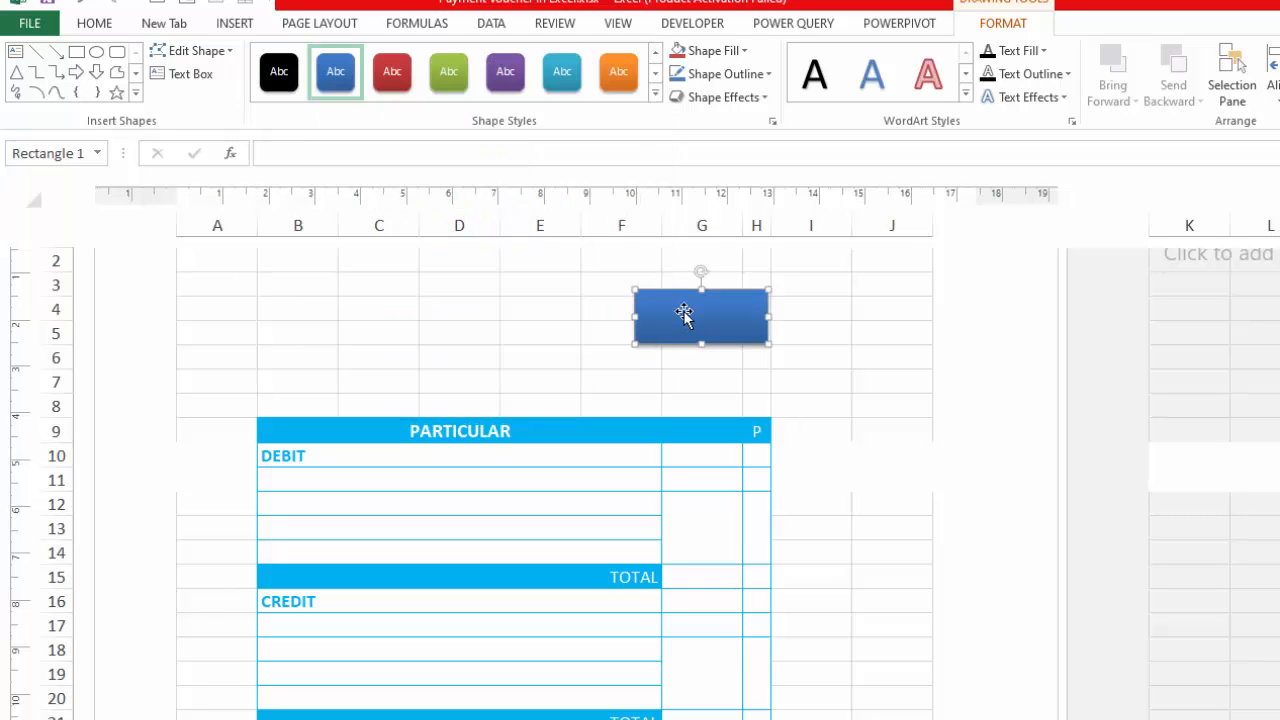
# - Add the text VOUCHER inside the rectangle
pyautogui.click(199, 78)
pyautogui.click(662, 319)
pyautogui.write('VOUCHER')
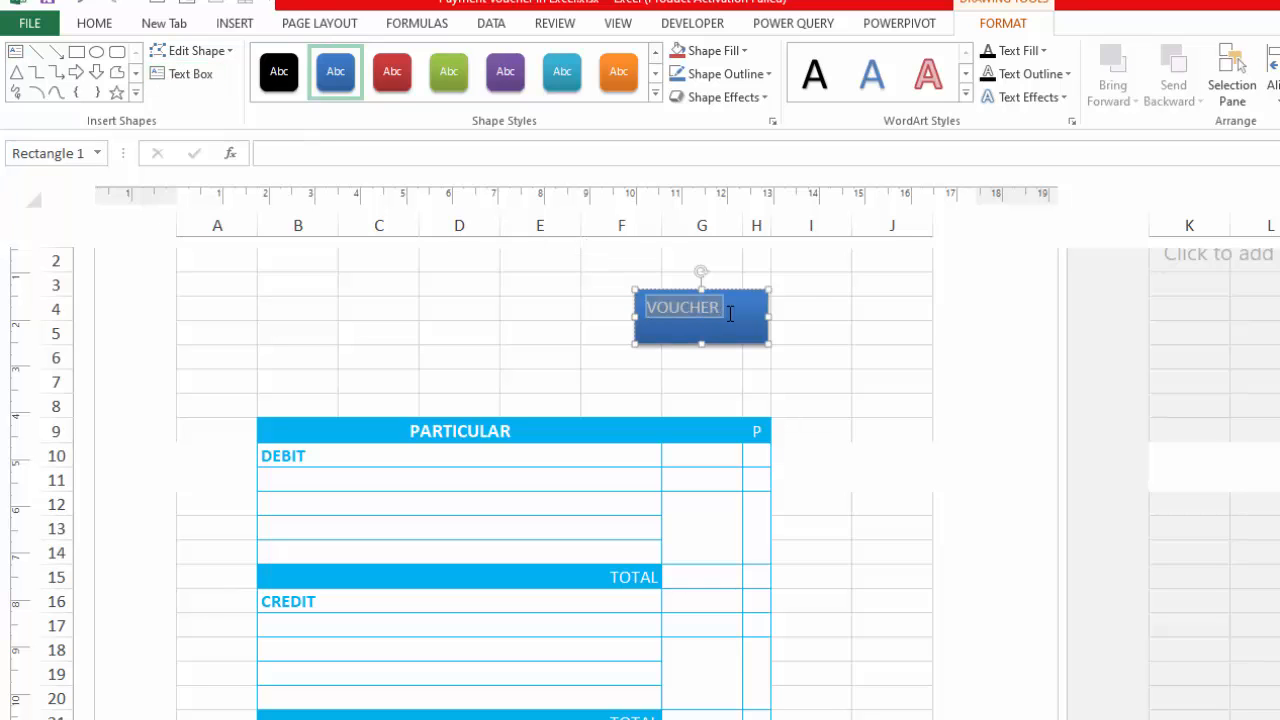
# - Format the VOUCHER text as bold, size 16, centered horizontally and vertically in the rectangle
pyautogui.doubleClick(720, 310)
pyautogui.click(95, 24)
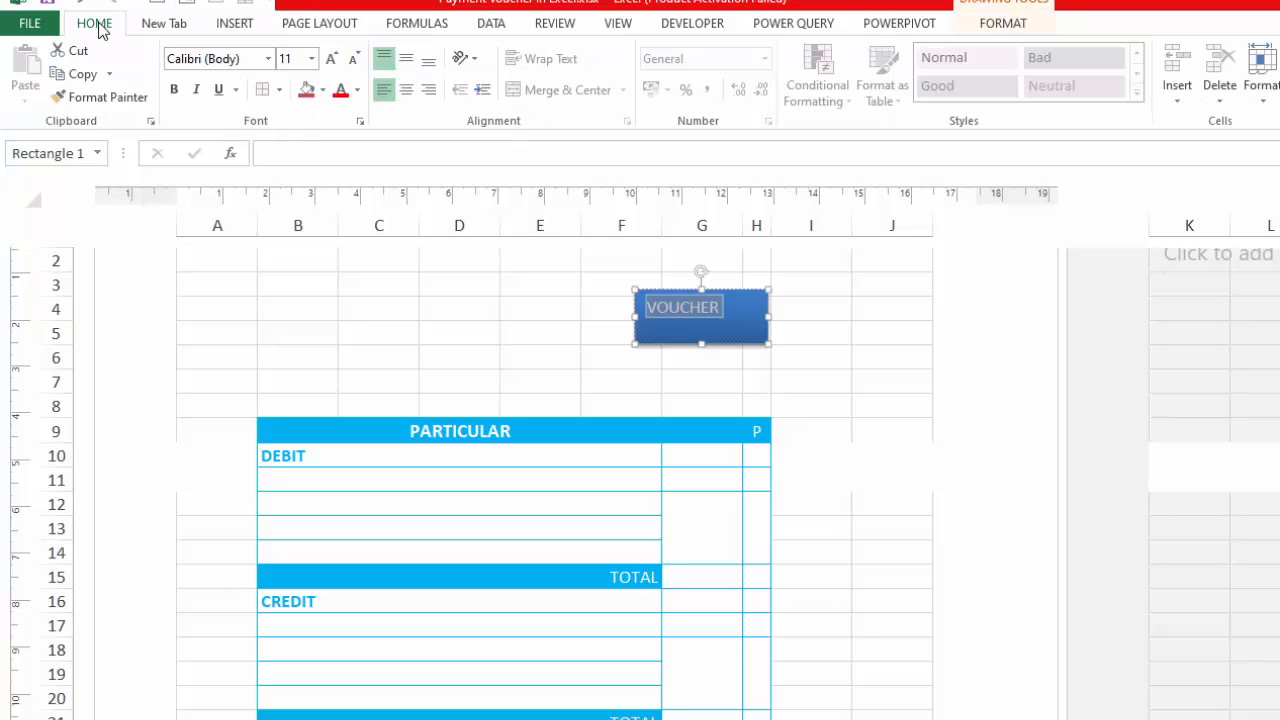
pyautogui.click(406, 90)
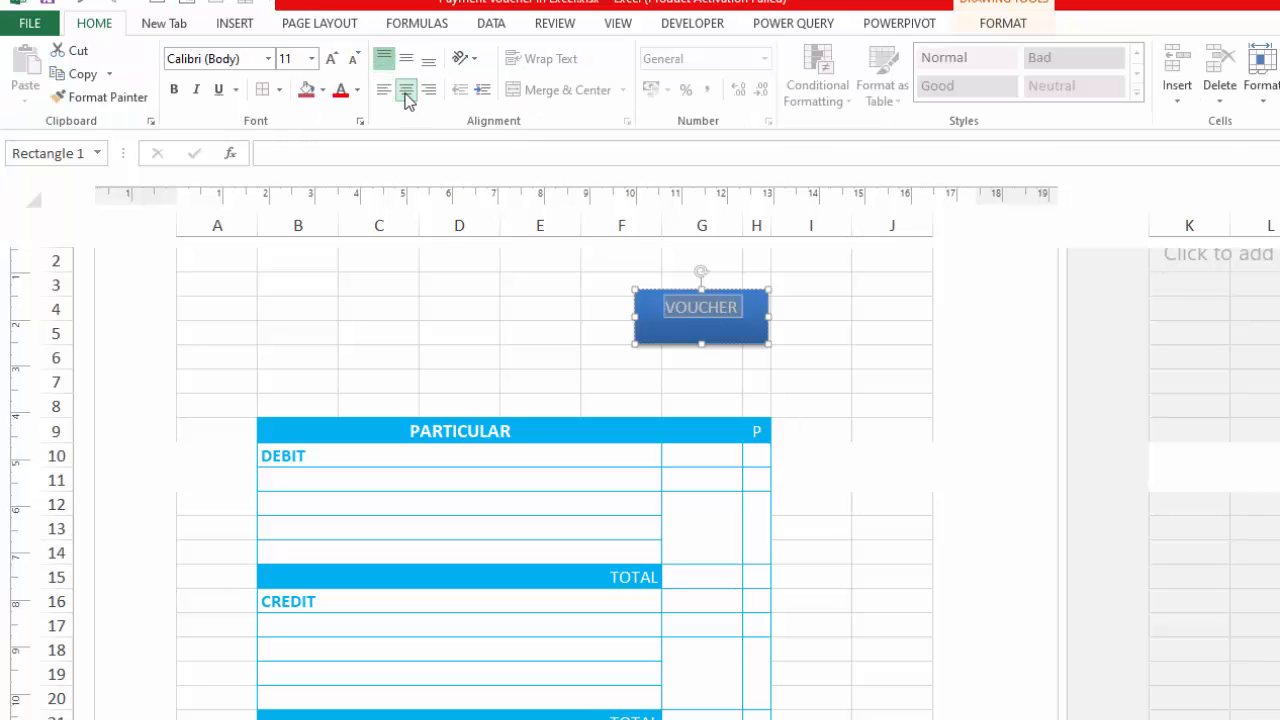
pyautogui.click(333, 59)
pyautogui.click(333, 59)
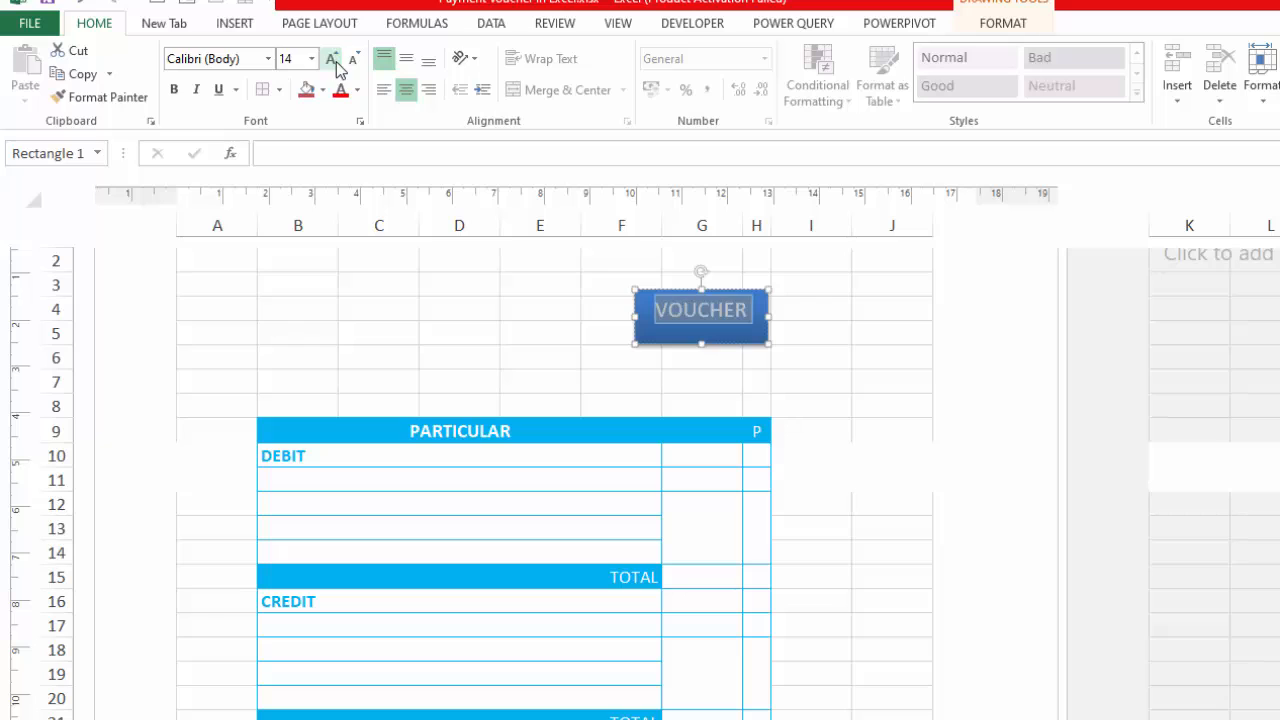
pyautogui.click(333, 59)
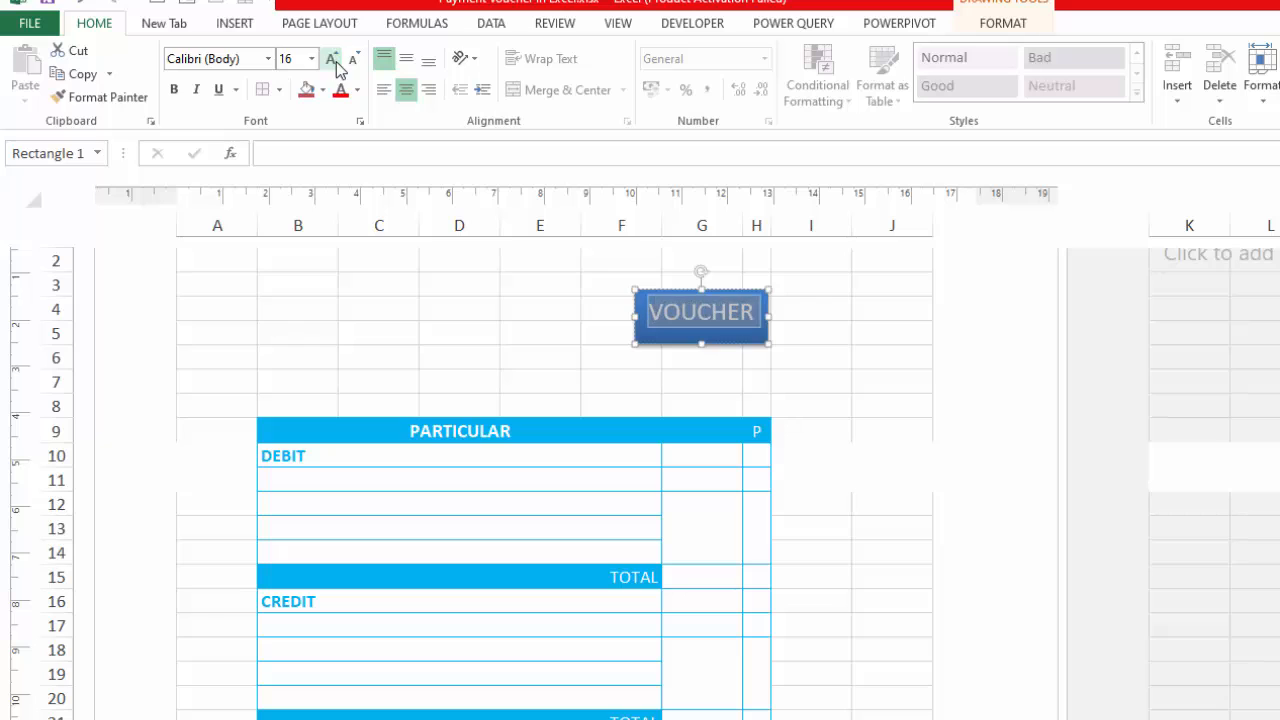
pyautogui.click(405, 62)
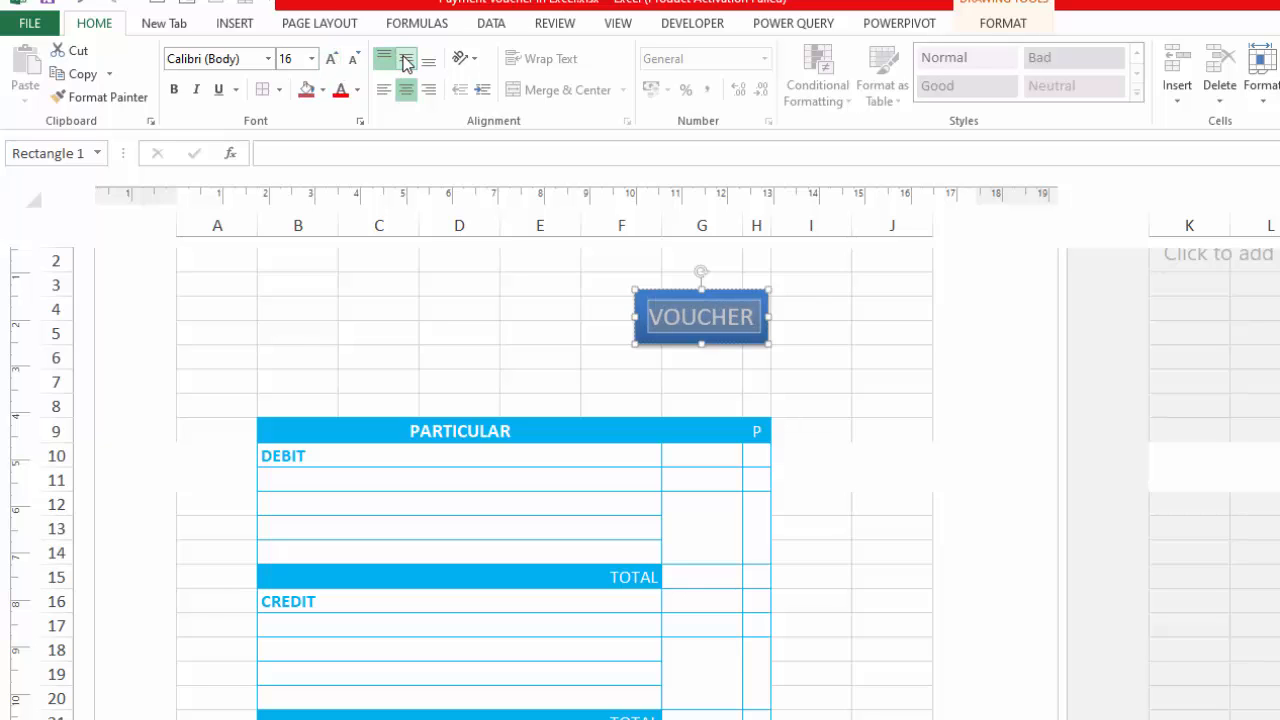
pyautogui.click(174, 92)
pyautogui.click(845, 356)
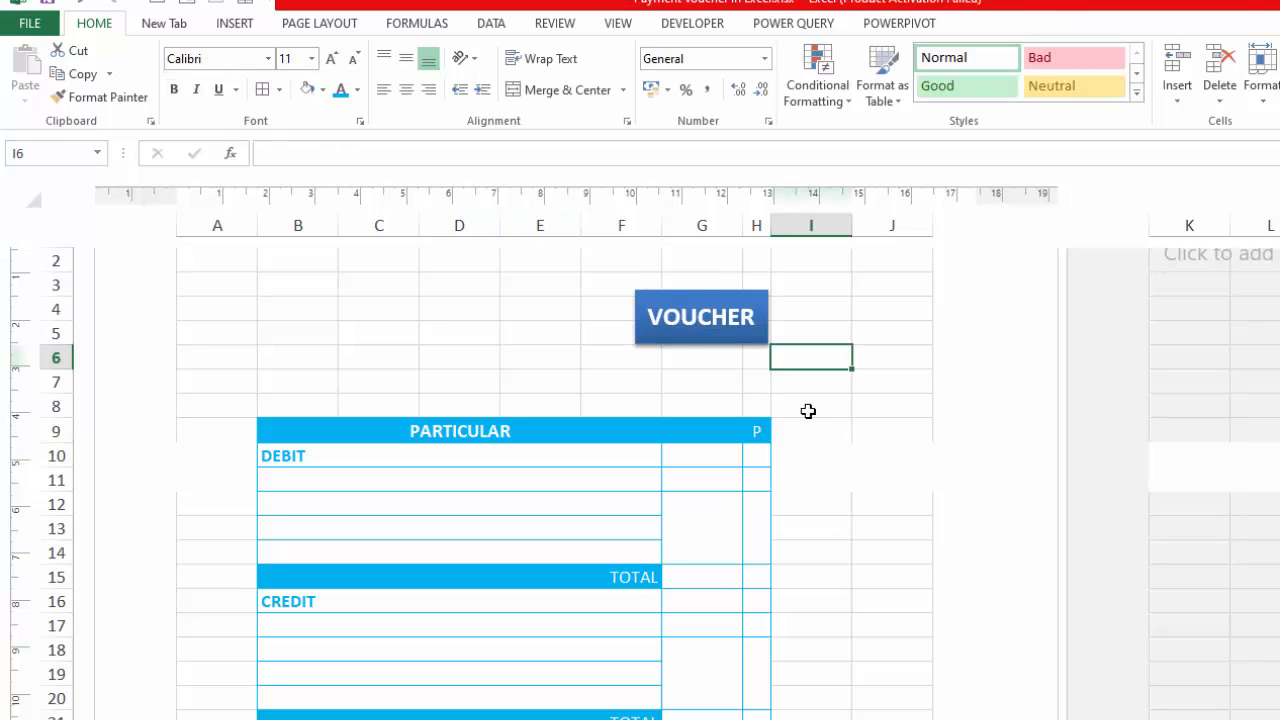
# - Change the fill color of the VOUCHER rectangle to the standard dark blue
pyautogui.click(720, 330)
pyautogui.click(323, 90)
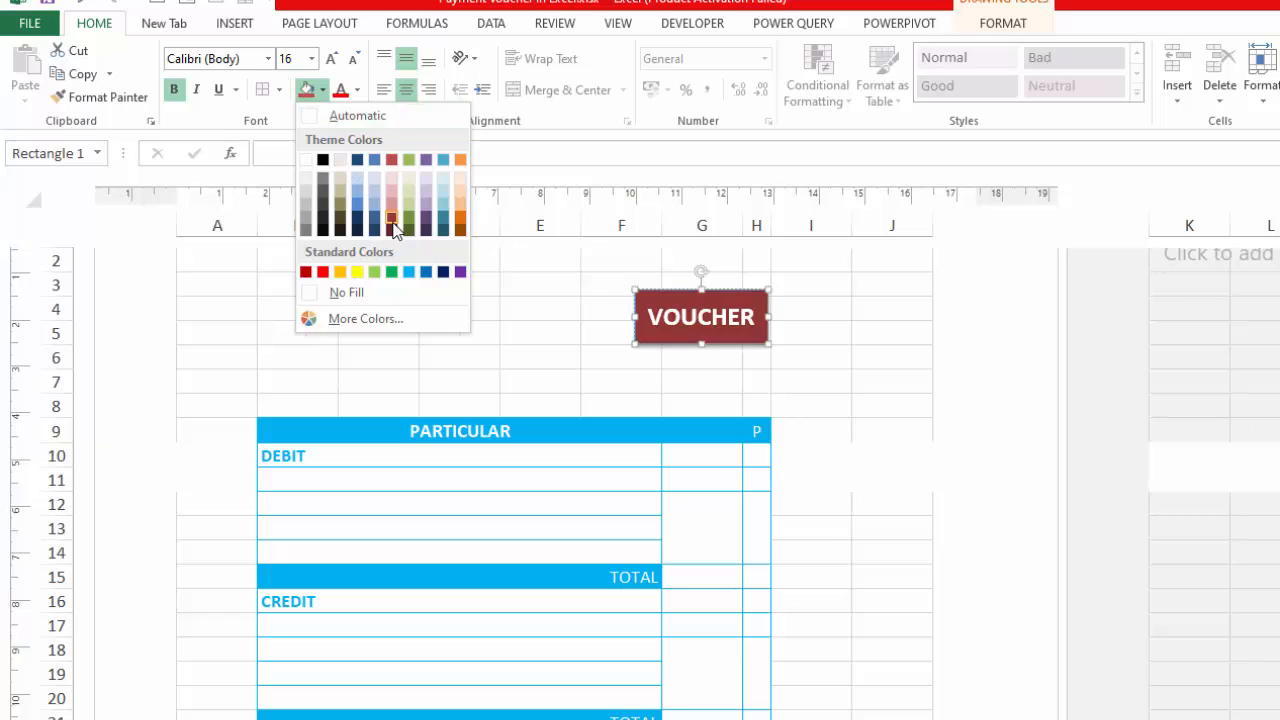
pyautogui.click(443, 272)
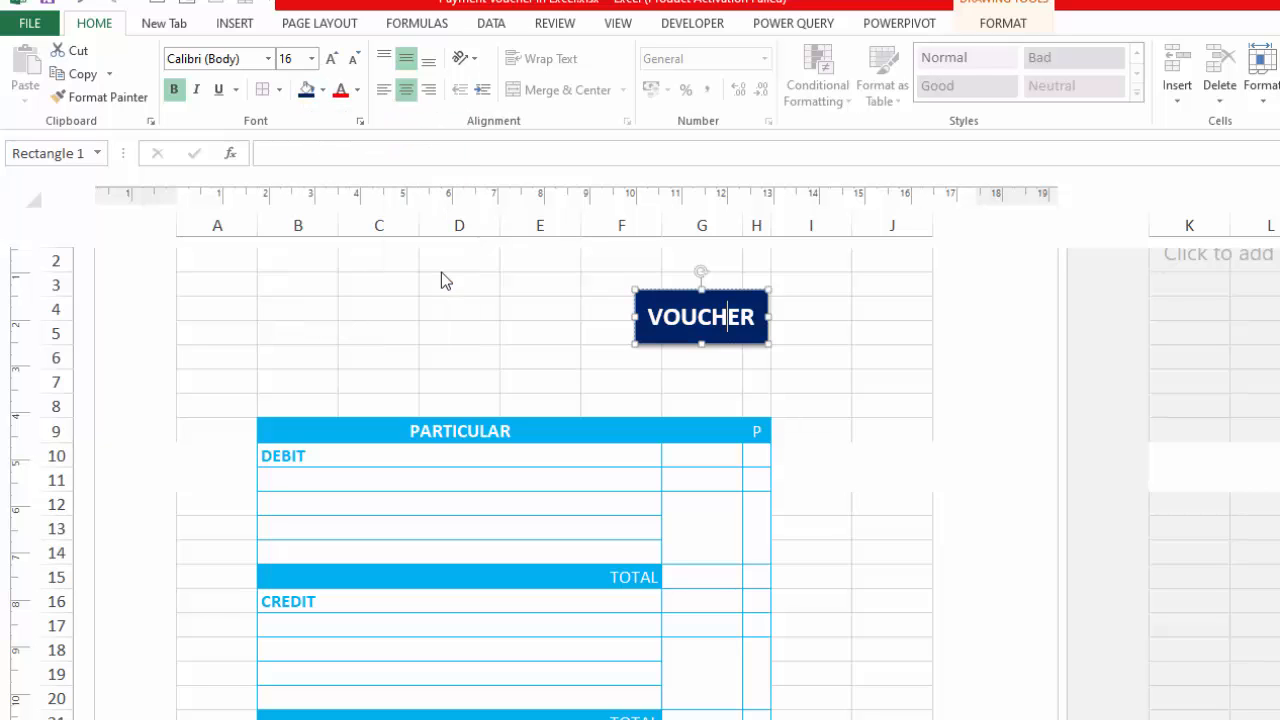
pyautogui.click(846, 363)
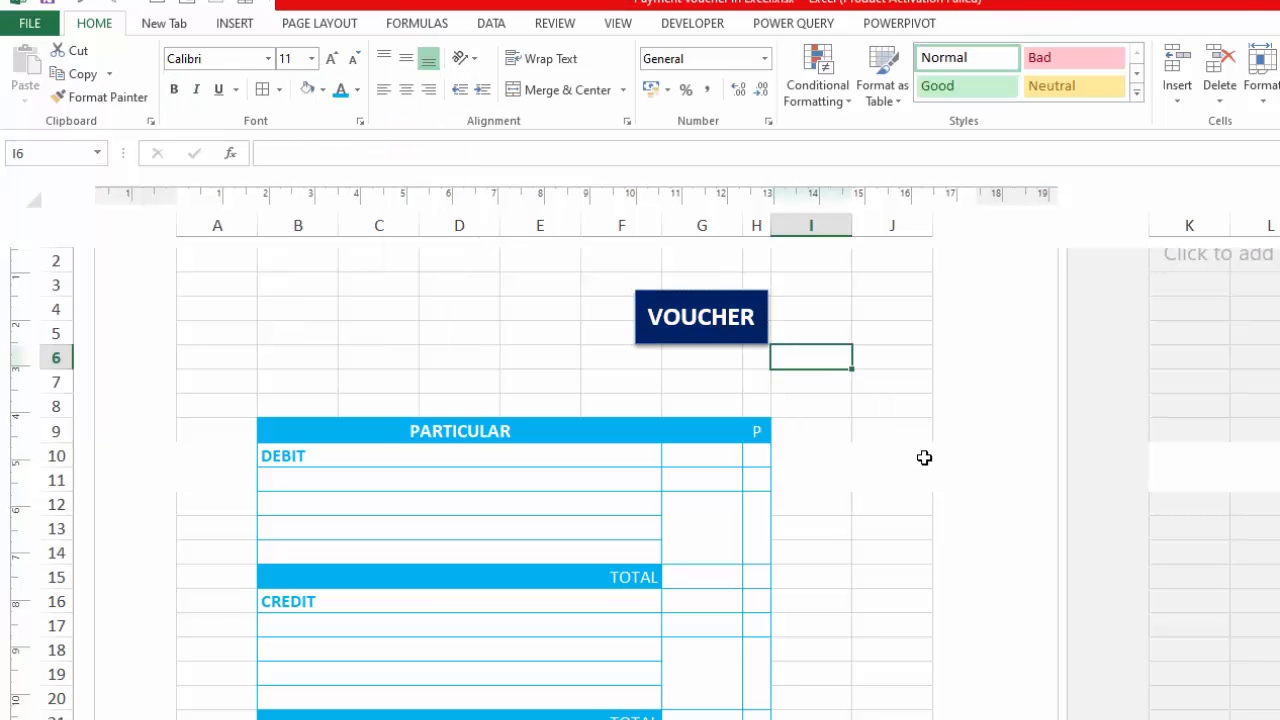
# - Add a bold light blue Customer Name label in B4, merged and centered across B4:C4
pyautogui.click(277, 307)
pyautogui.write('Customer')
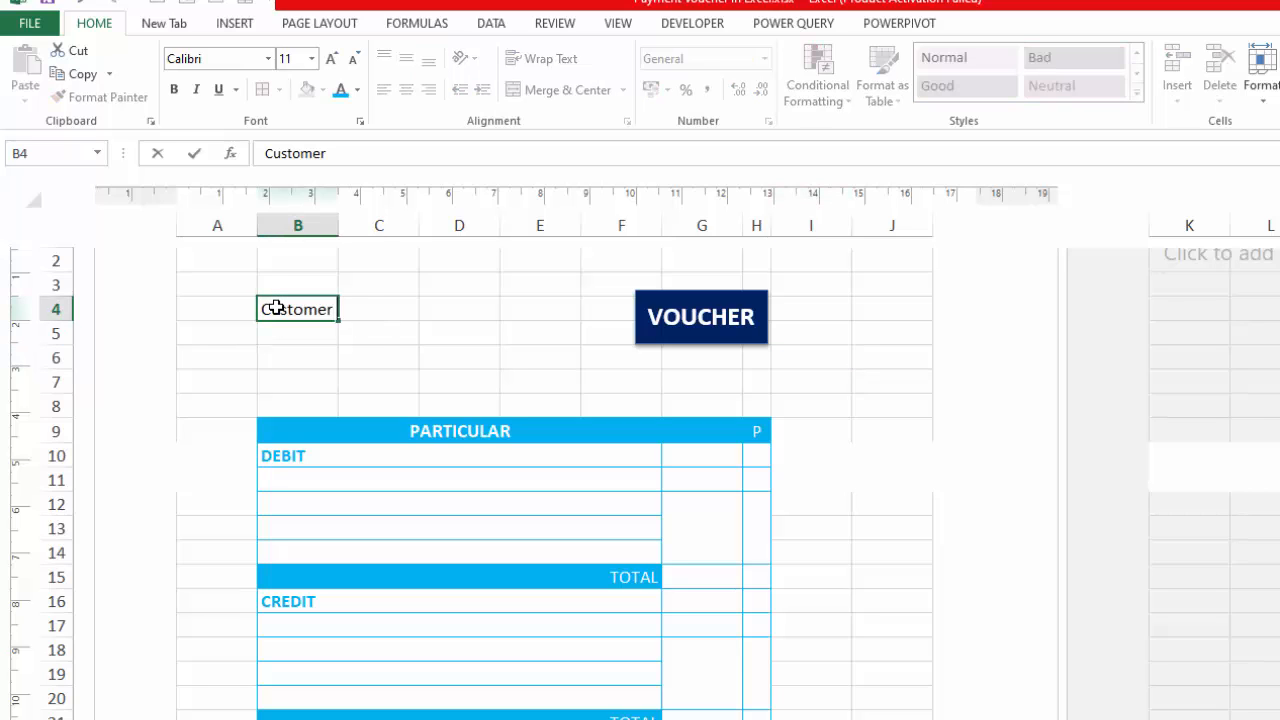
pyautogui.write(' Name')
pyautogui.press('Tab')
pyautogui.keyDown('shift'); pyautogui.click(275, 307); pyautogui.keyUp('shift')
pyautogui.click(584, 92)
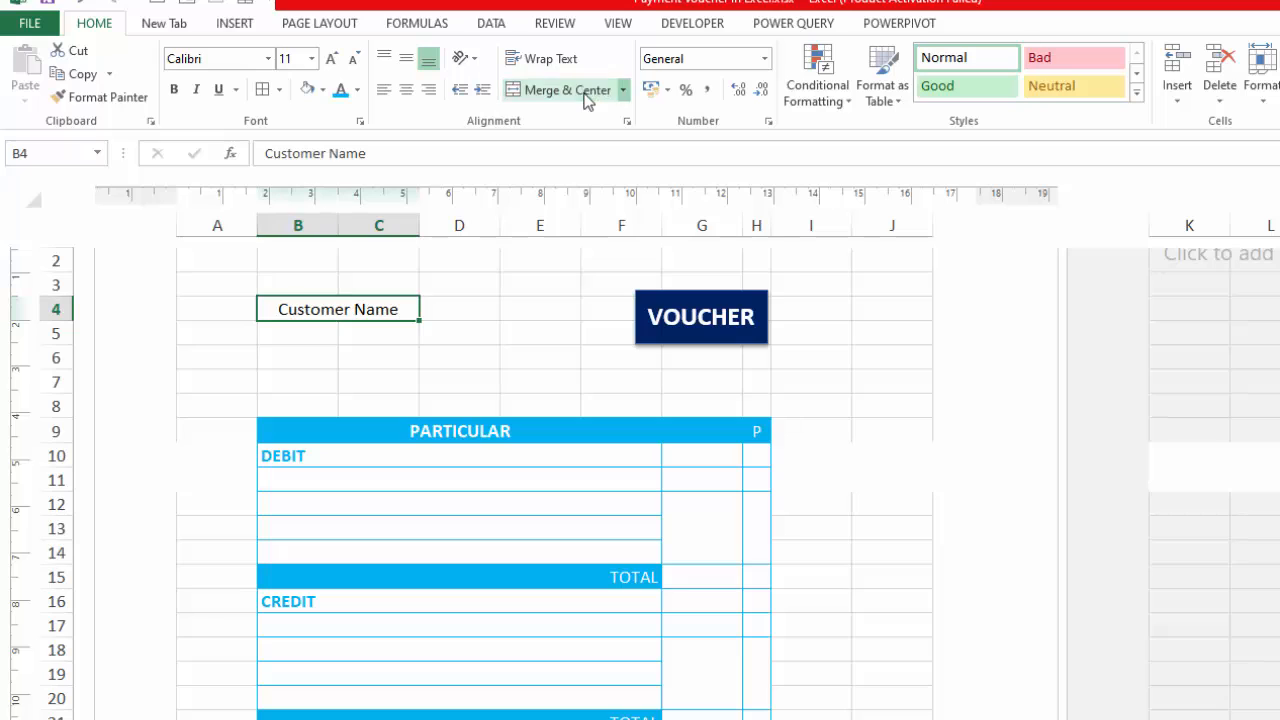
pyautogui.click(341, 90)
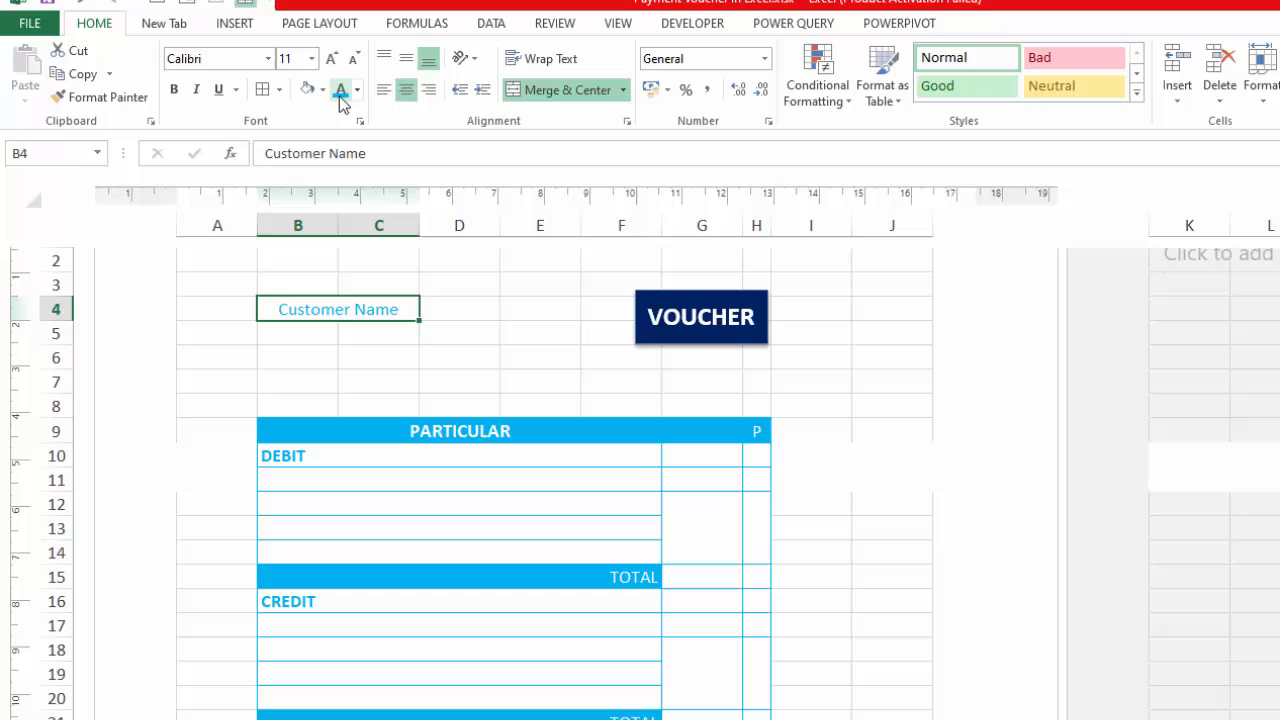
pyautogui.click(175, 89)
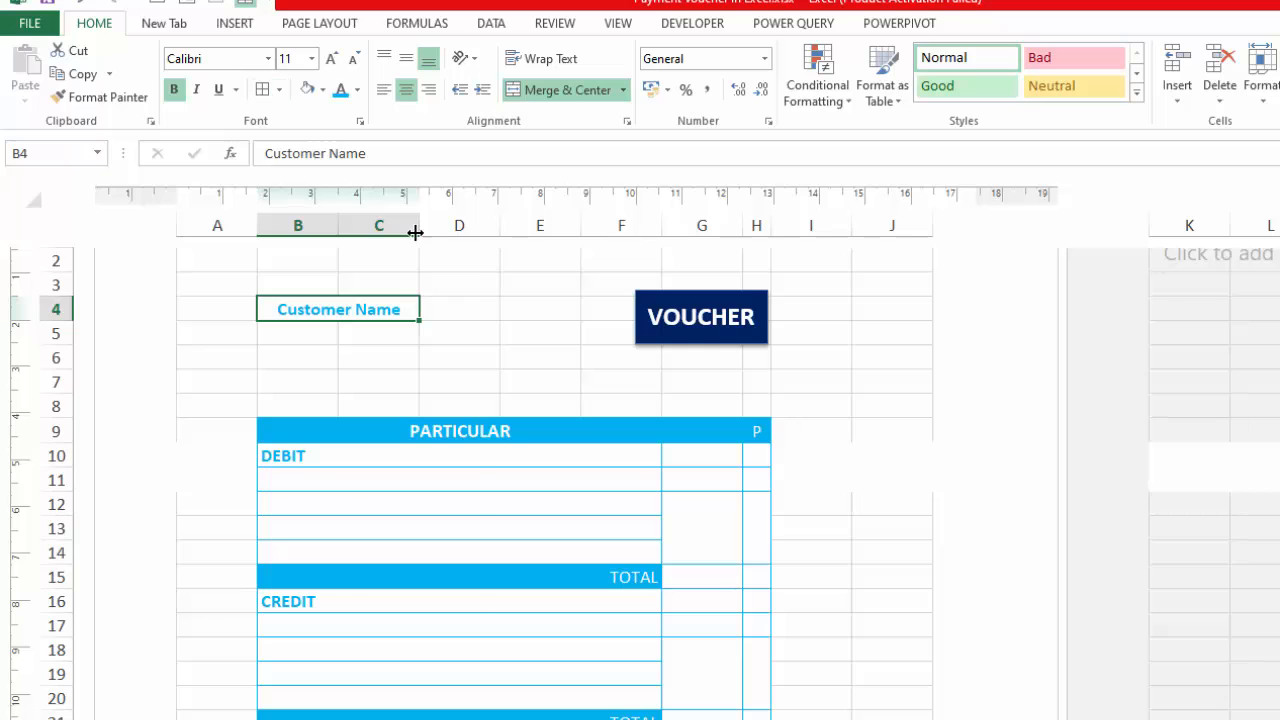
# - Draw a light blue border line beneath row 4 from column C to column E
pyautogui.click(540, 260)
pyautogui.click(279, 89)
pyautogui.moveTo(305, 565)
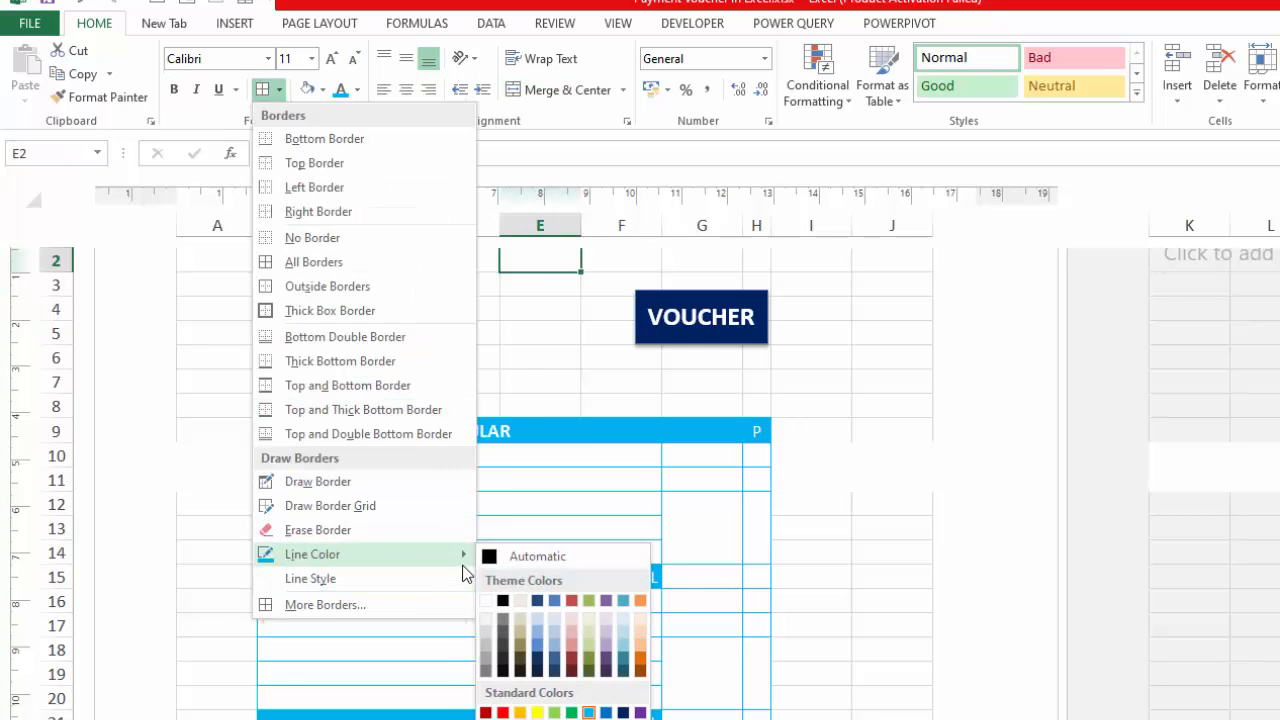
pyautogui.click(590, 712)
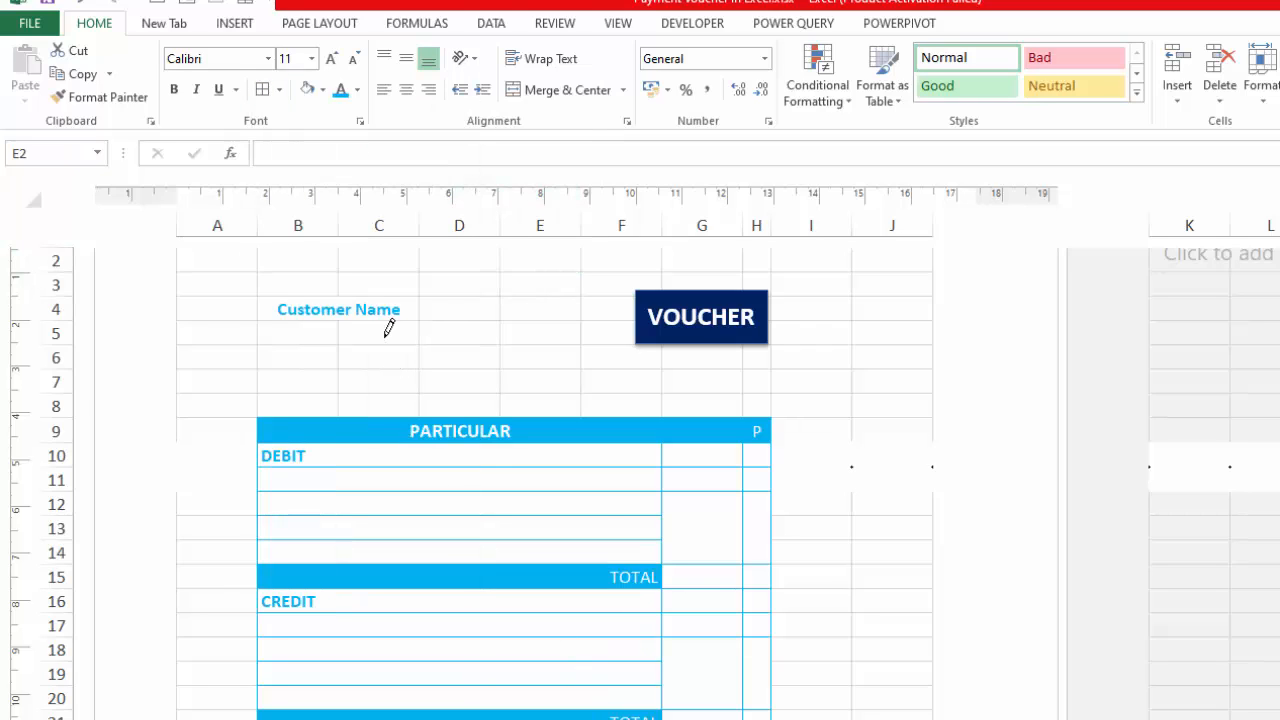
pyautogui.moveTo(371, 310); pyautogui.dragTo(575, 308)
pyautogui.press('Escape')
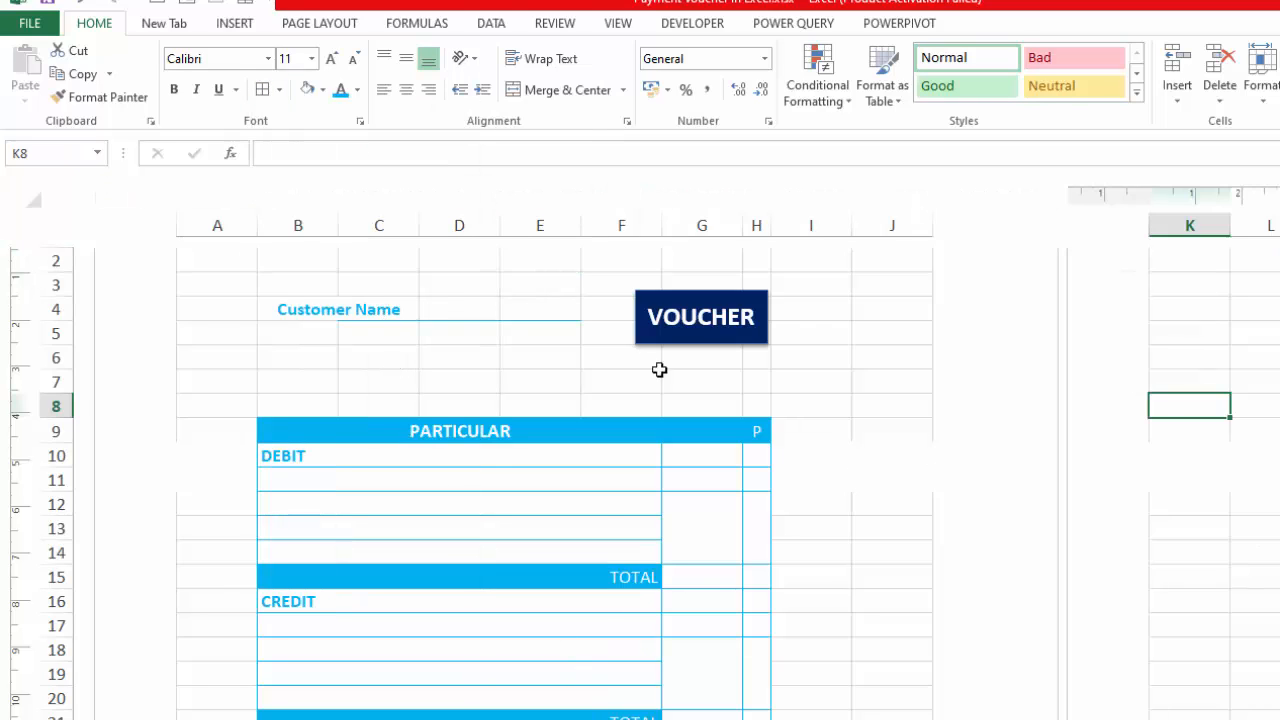
# - Insert two blank rows at row 7, above the PARTICULAR table
pyautogui.rightClick(56, 381)
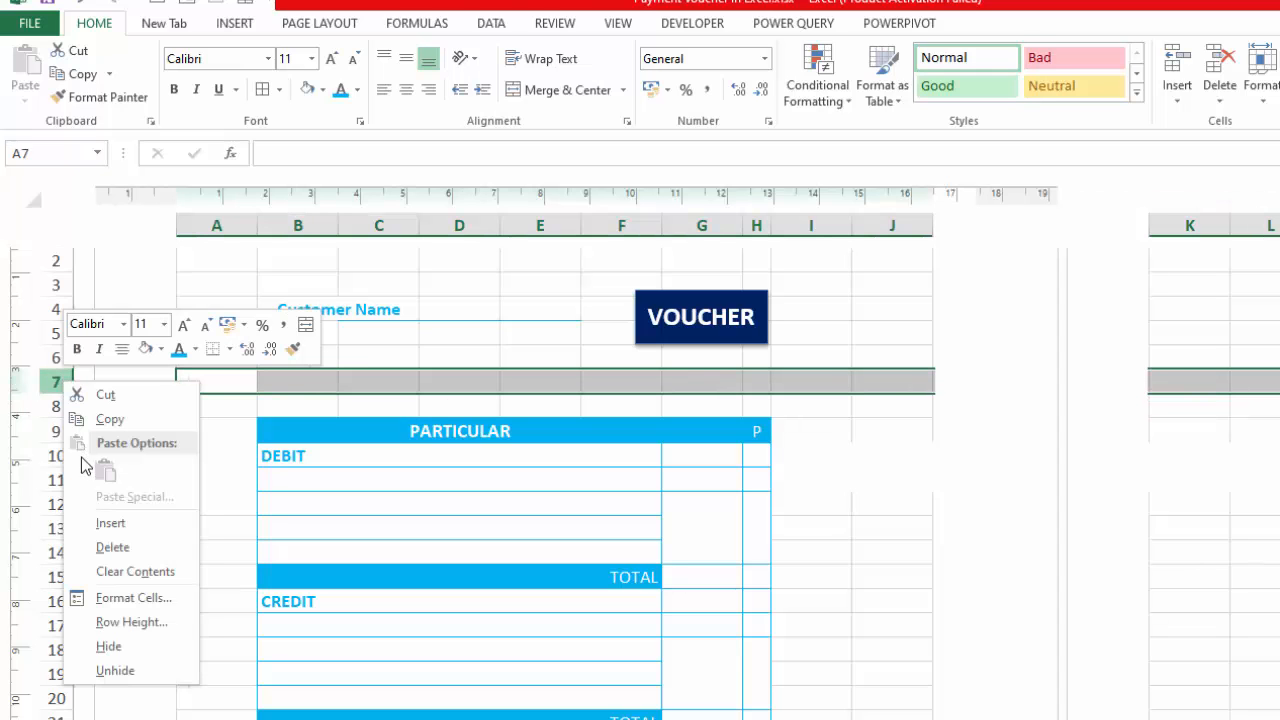
pyautogui.click(98, 530)
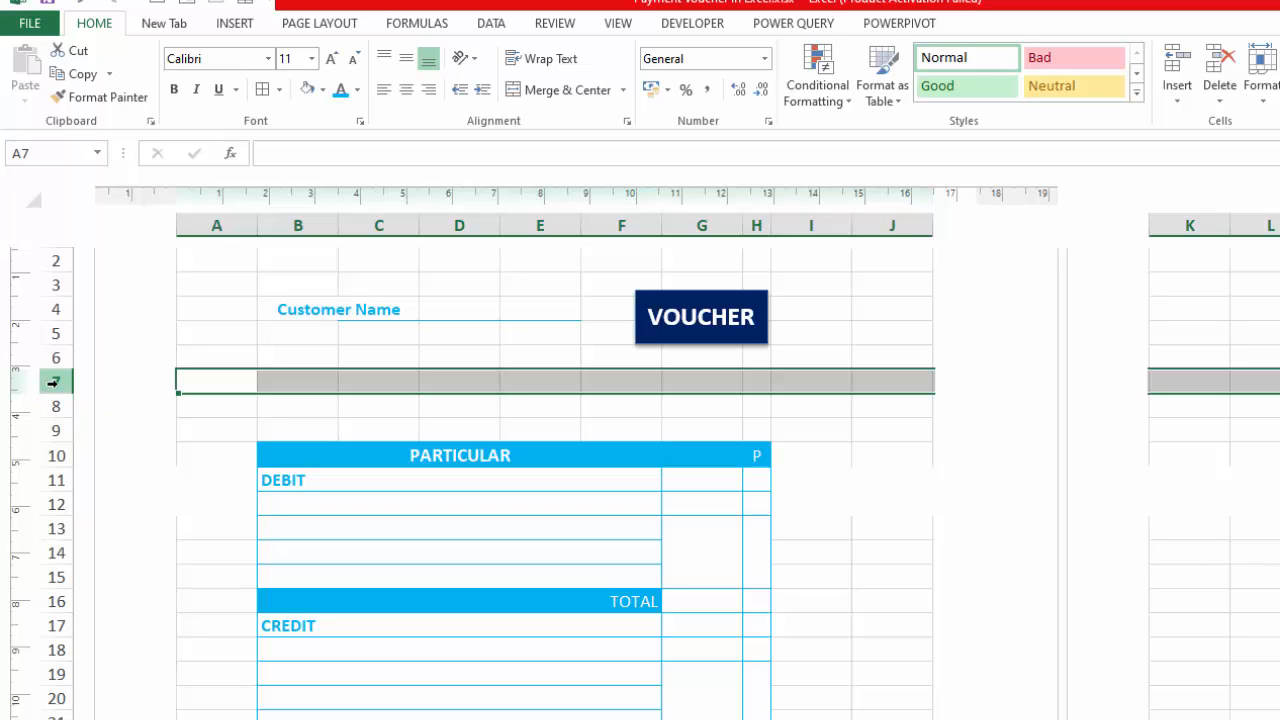
pyautogui.rightClick(53, 382)
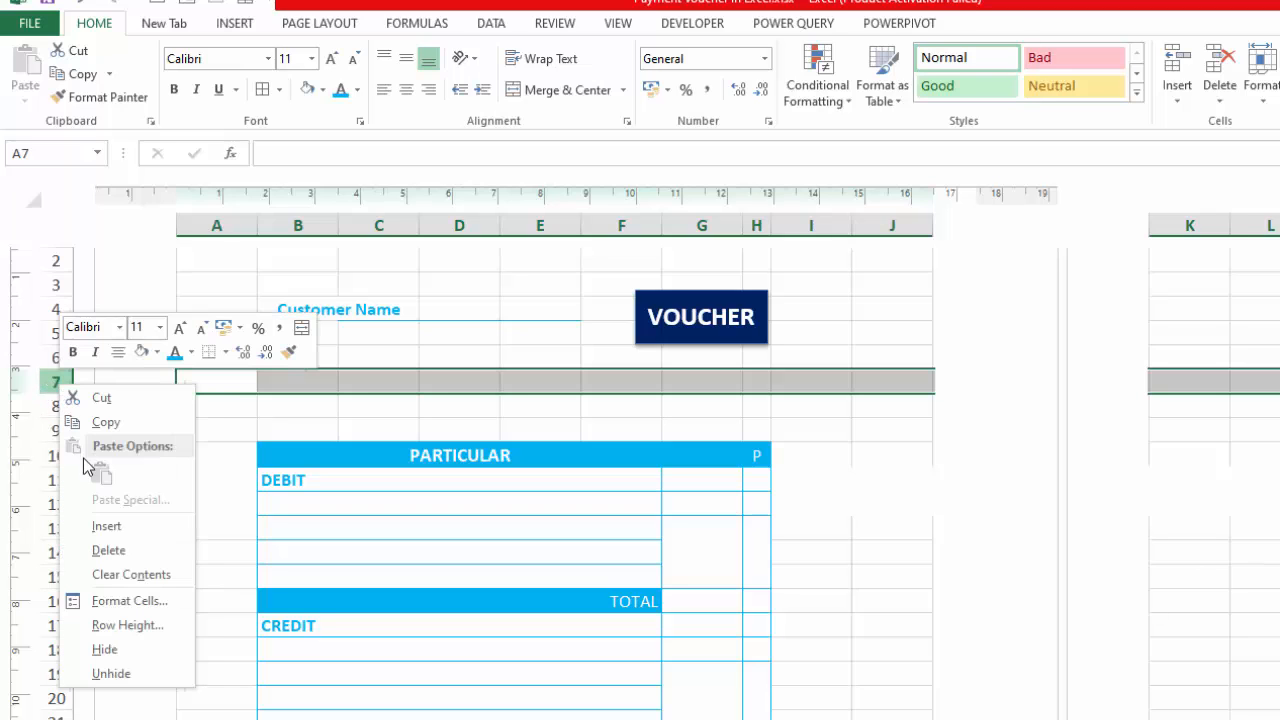
pyautogui.click(100, 530)
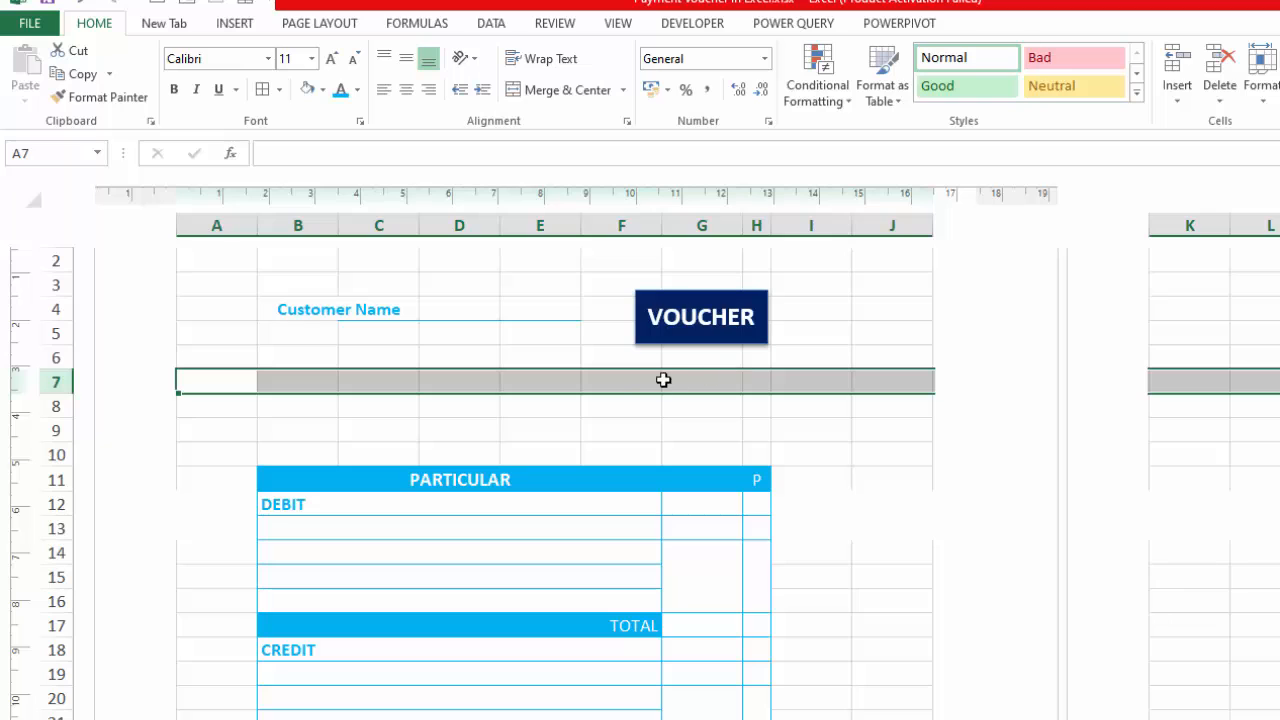
# - Add bold light blue No and Date labels in F7 and F9, merged across to column H with a light blue line under each
pyautogui.click(619, 381)
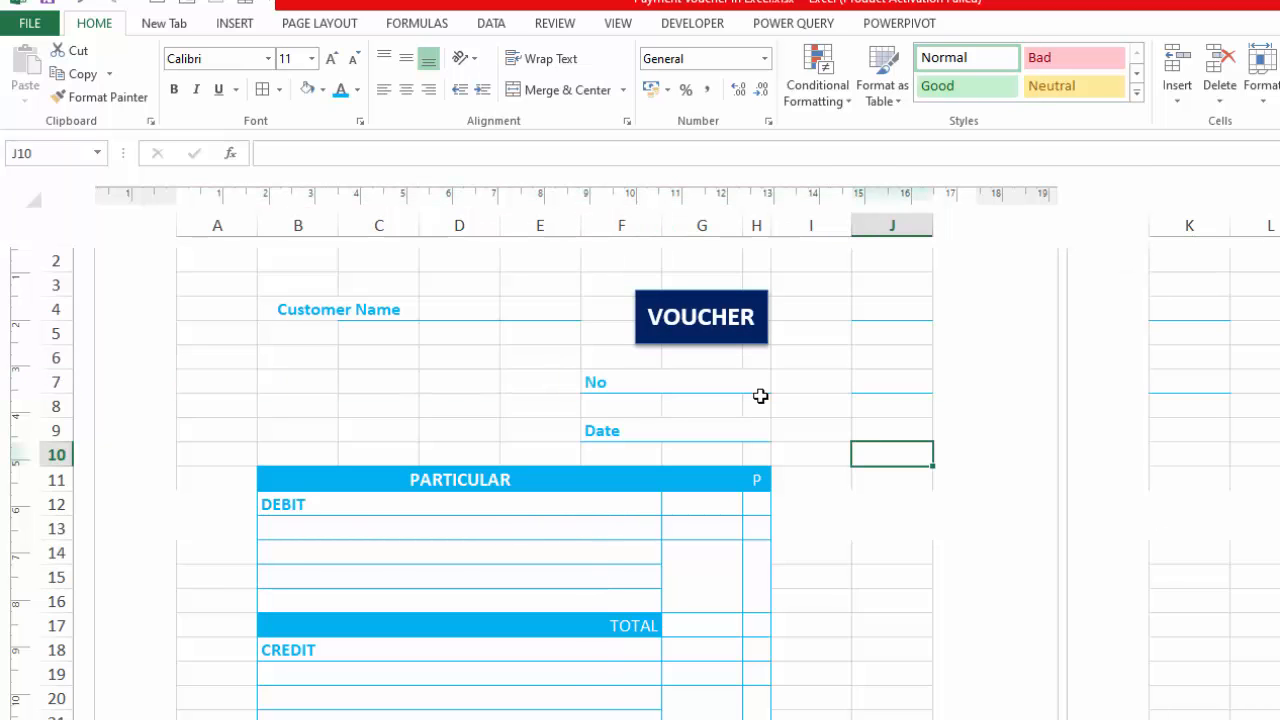
pyautogui.click(631, 380)
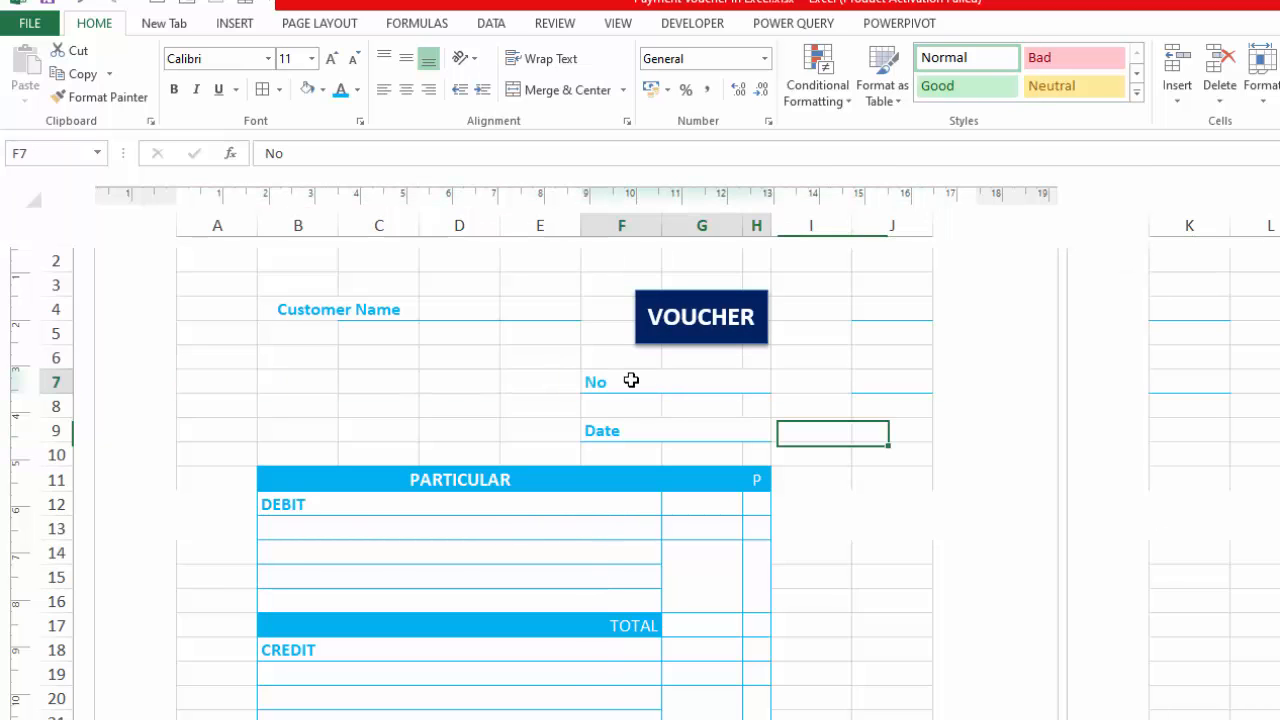
pyautogui.click(643, 431)
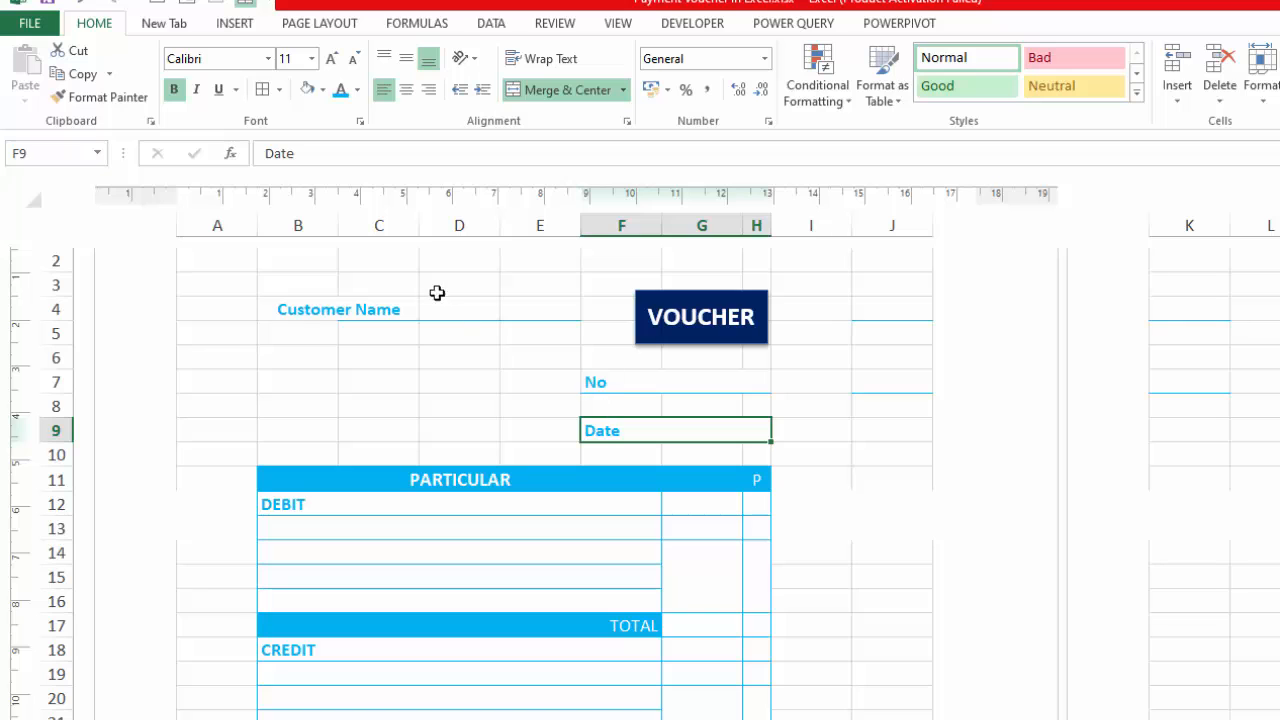
pyautogui.click(280, 90)
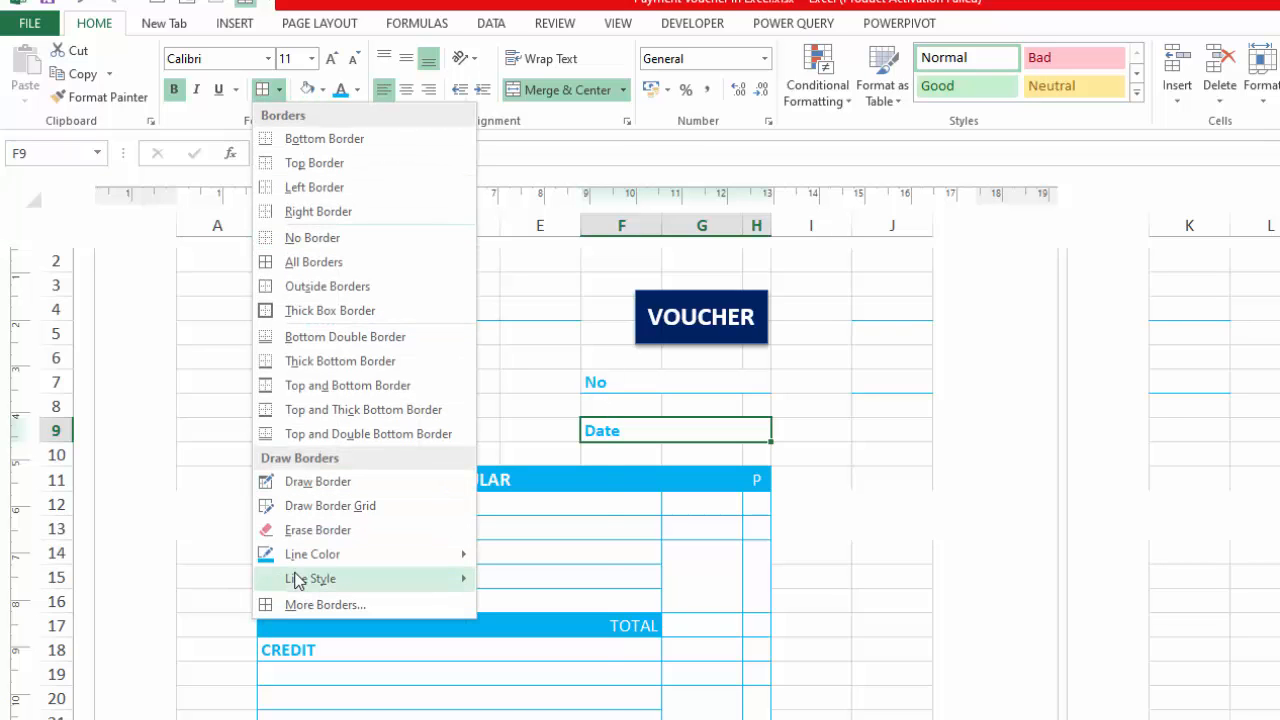
pyautogui.moveTo(300, 576)
pyautogui.moveTo(437, 551)
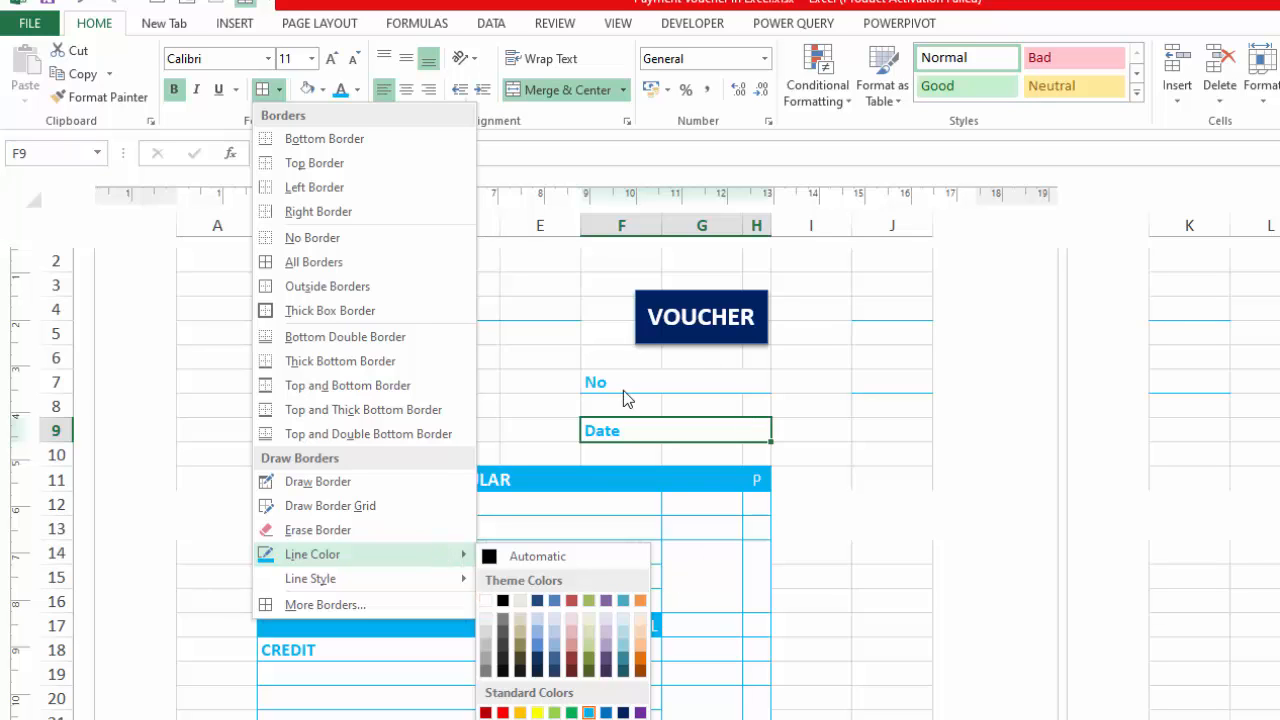
pyautogui.click(879, 372)
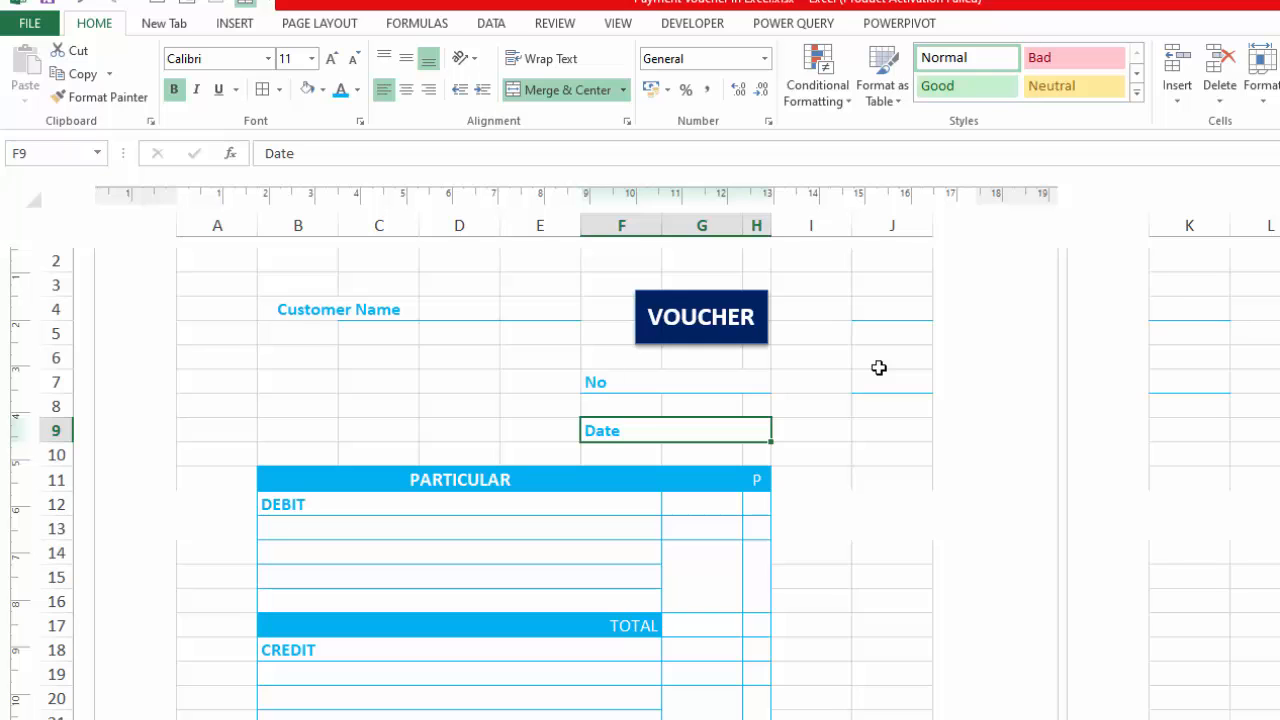
# - Enter the label Approved by in B25 in bold light blue and widen column B to fit it
pyautogui.scroll(-1, 640, 435)
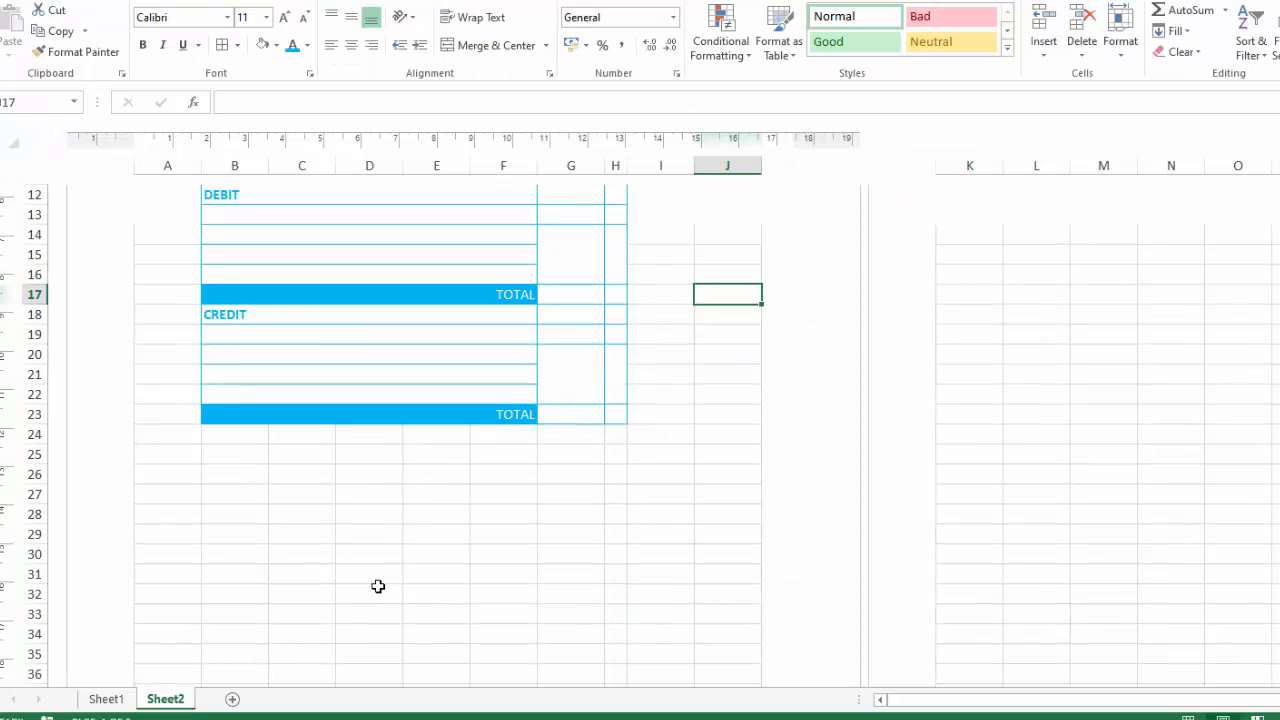
pyautogui.click(212, 455)
pyautogui.write('Approved by')
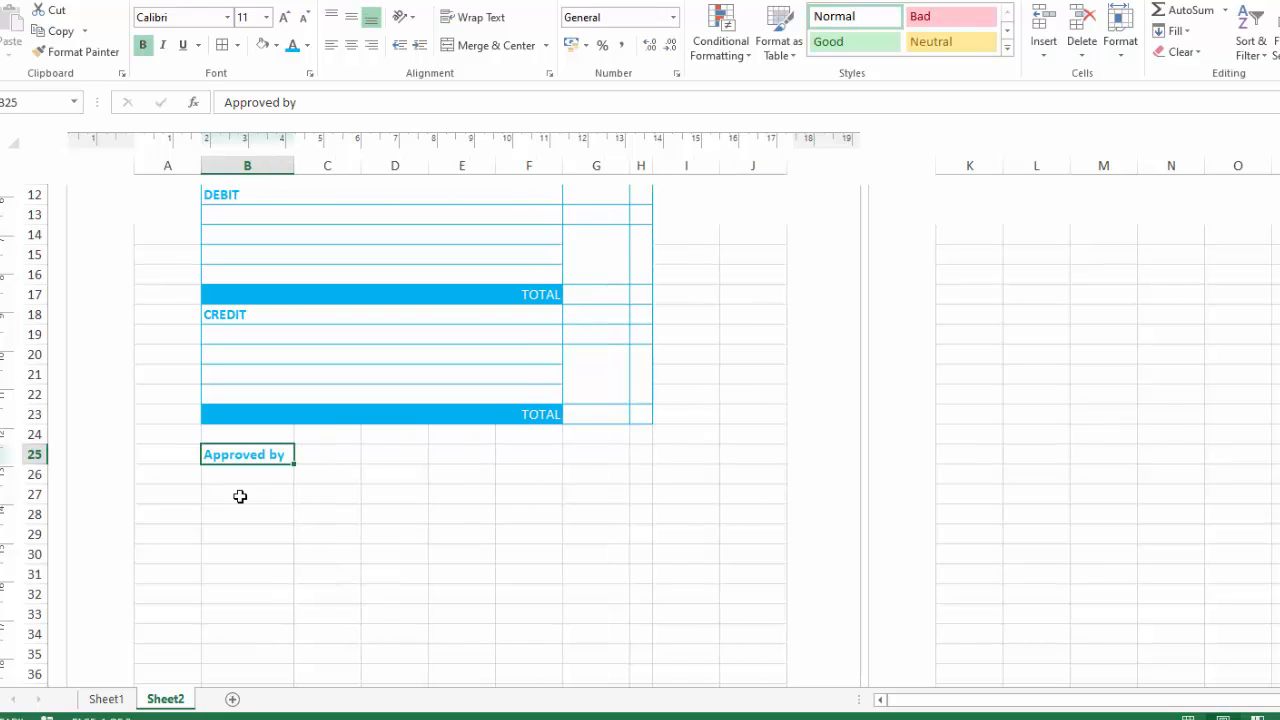
# - Enter the label Signatore in B27 and format it in bold light blue
pyautogui.click(233, 492)
pyautogui.write('S')
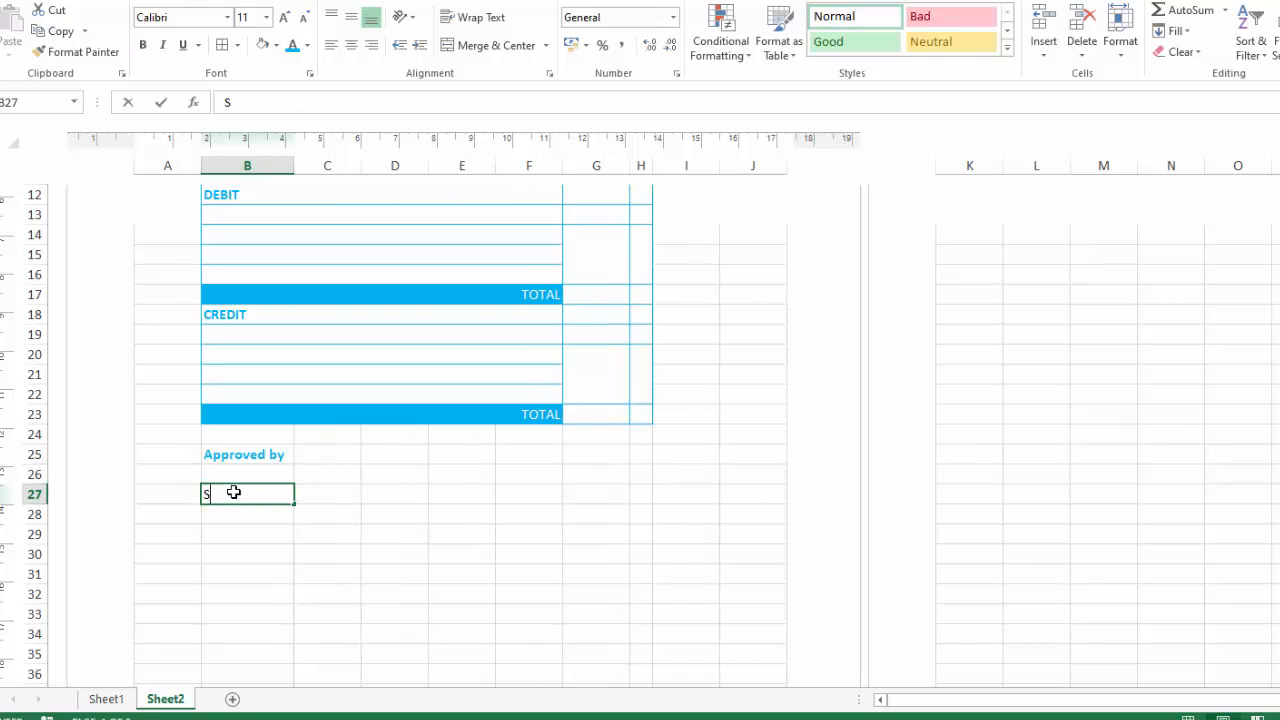
pyautogui.write('ignatore')
pyautogui.hotkey('ctrl', 'Return')
pyautogui.click(293, 45)
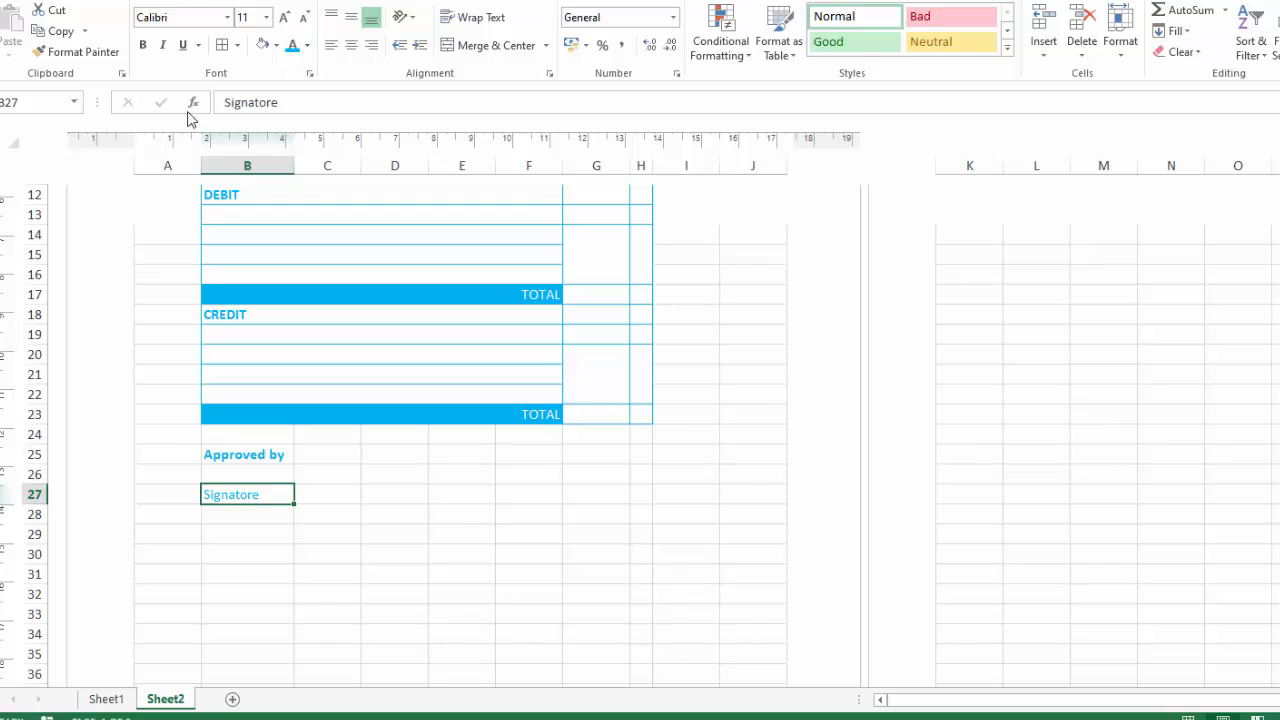
pyautogui.click(143, 48)
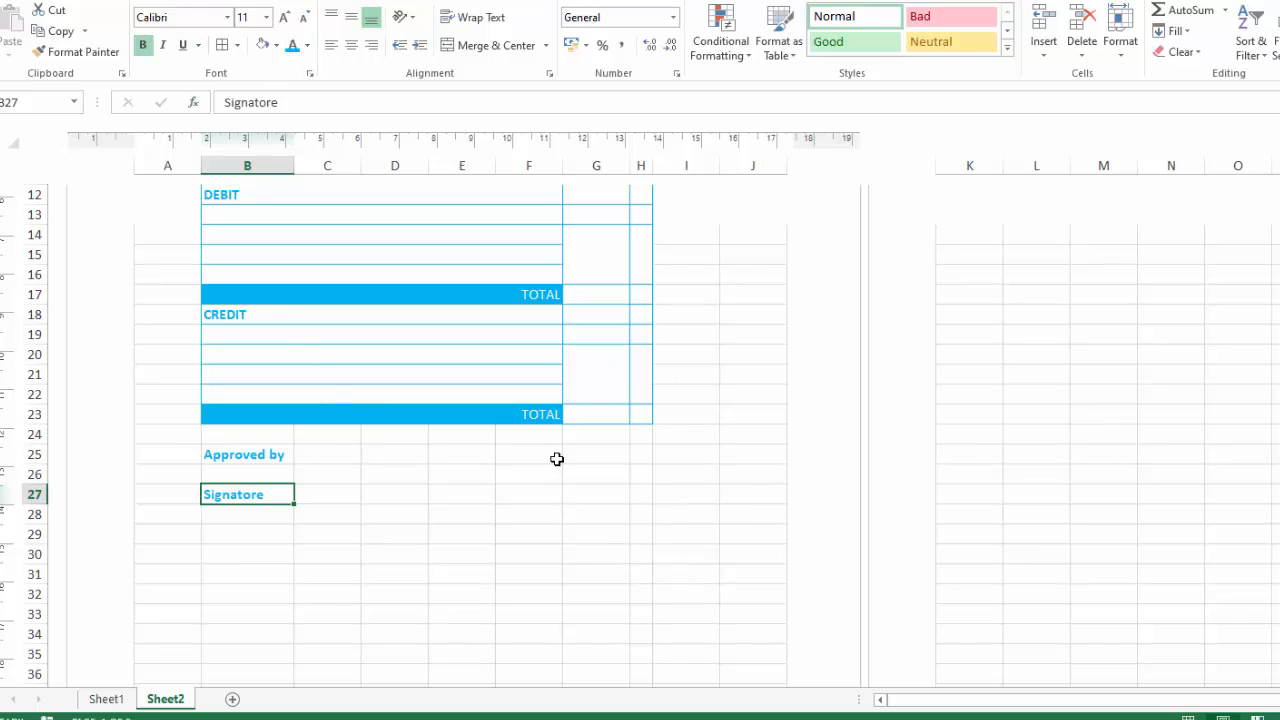
# - Merge and center the cells G25:H27 below the credit table
pyautogui.moveTo(568, 440); pyautogui.dragTo(632, 517)
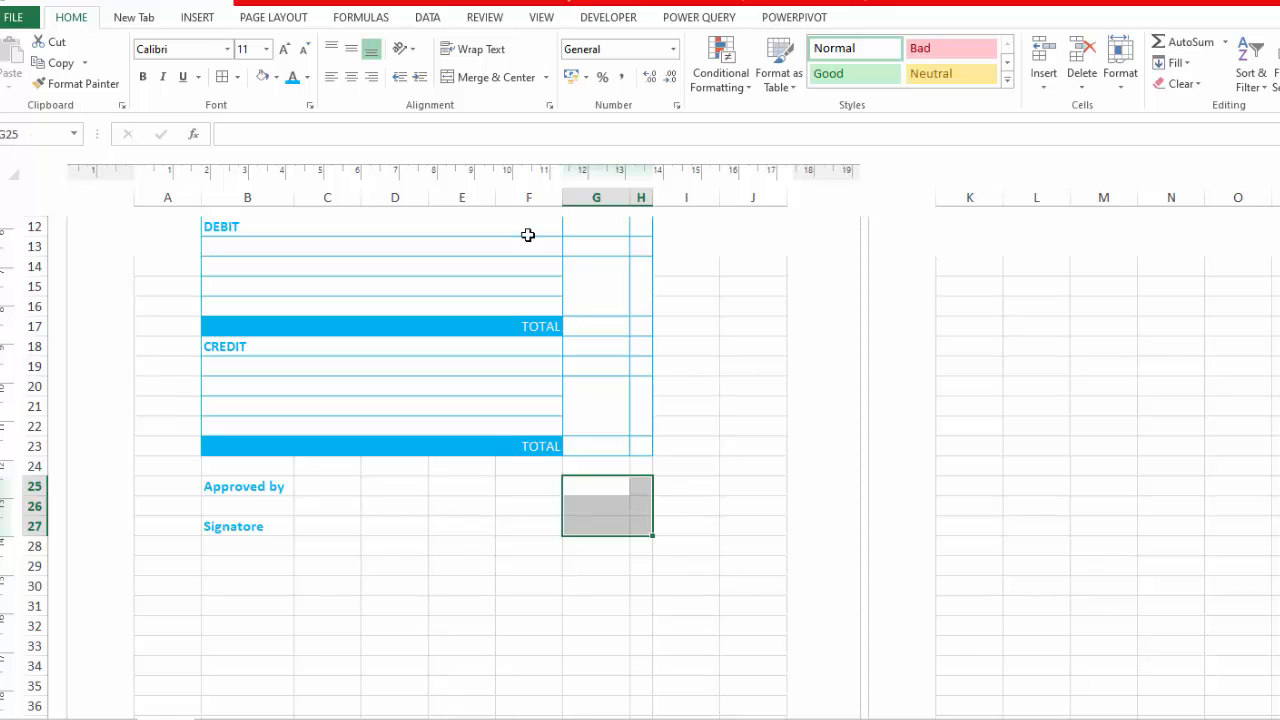
pyautogui.click(481, 78)
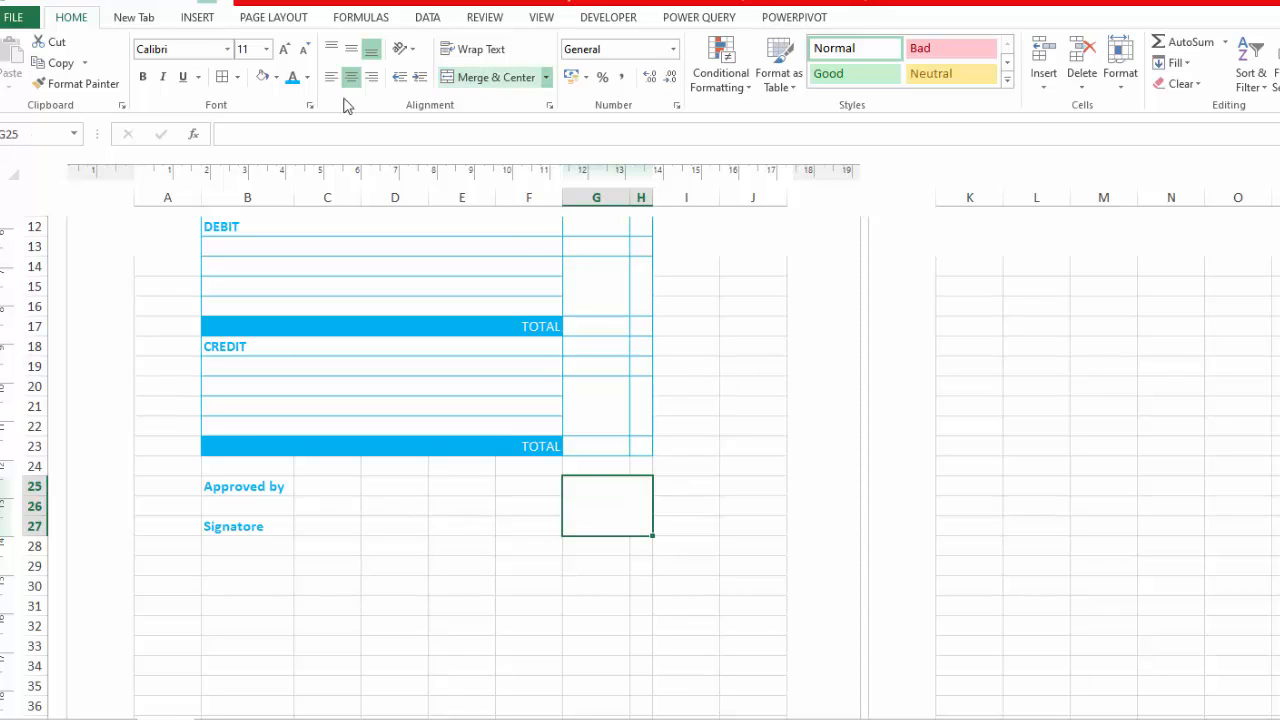
pyautogui.click(238, 78)
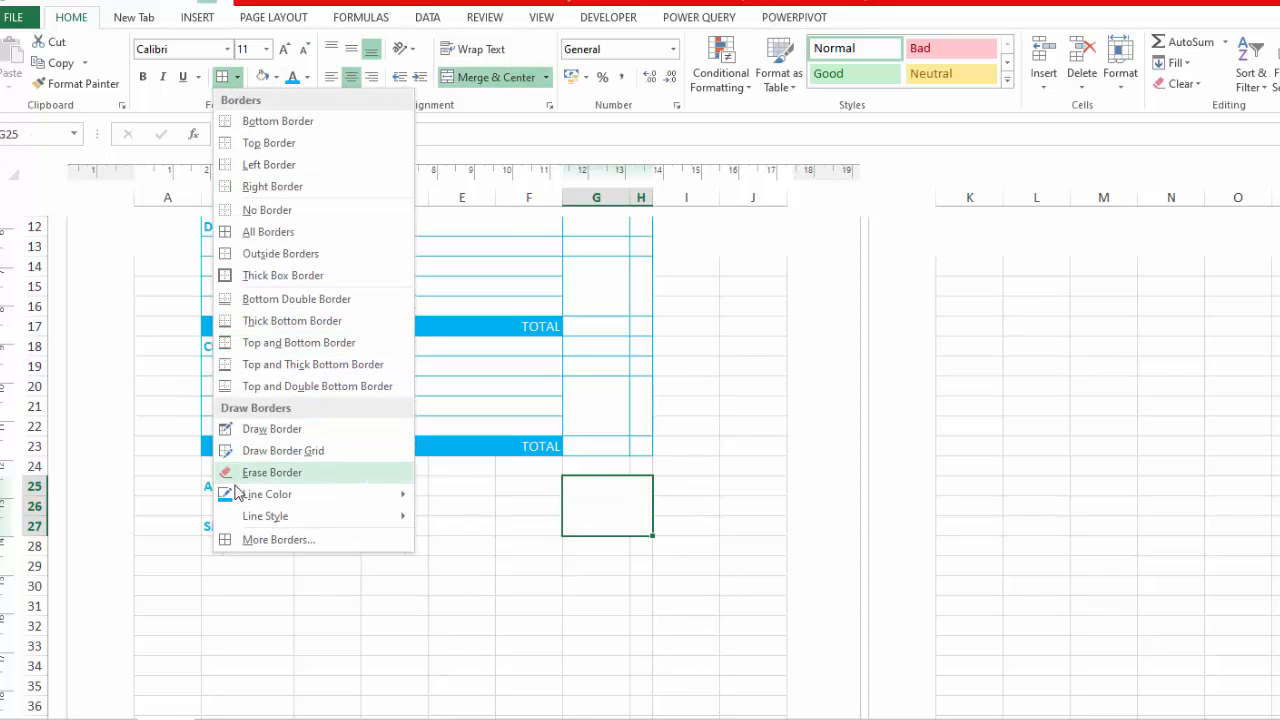
pyautogui.moveTo(243, 492)
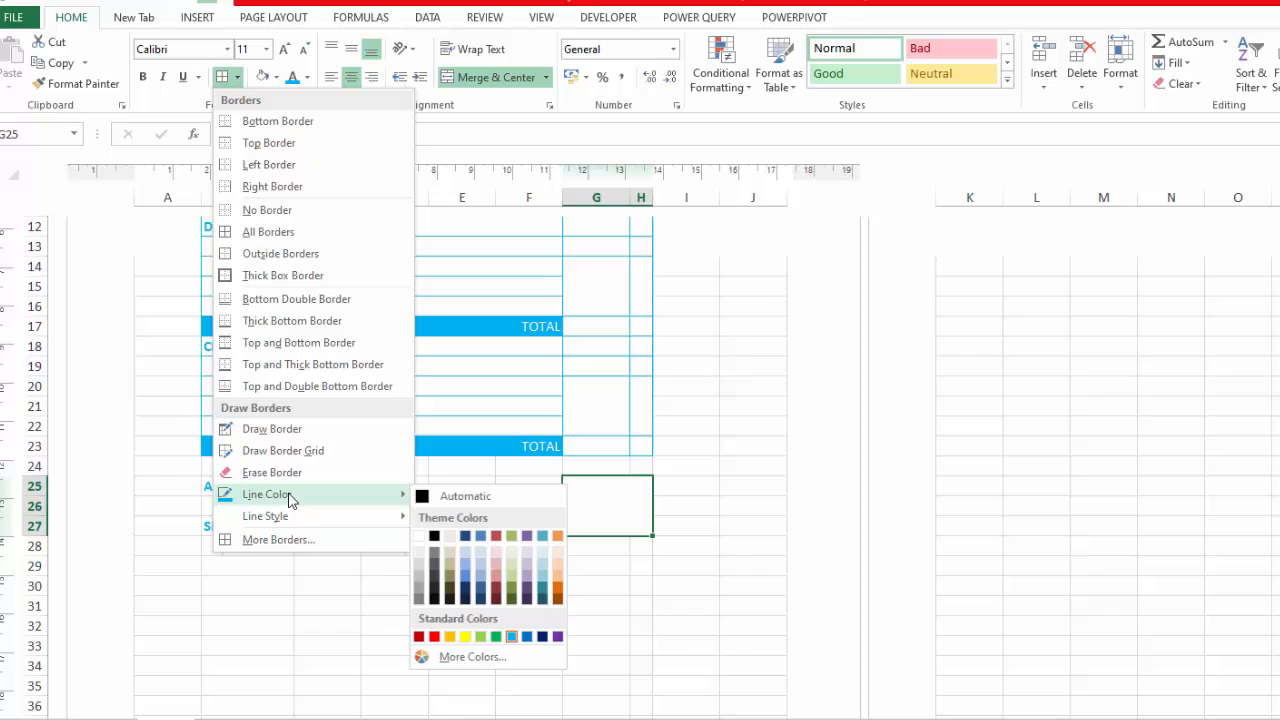
pyautogui.click(515, 637)
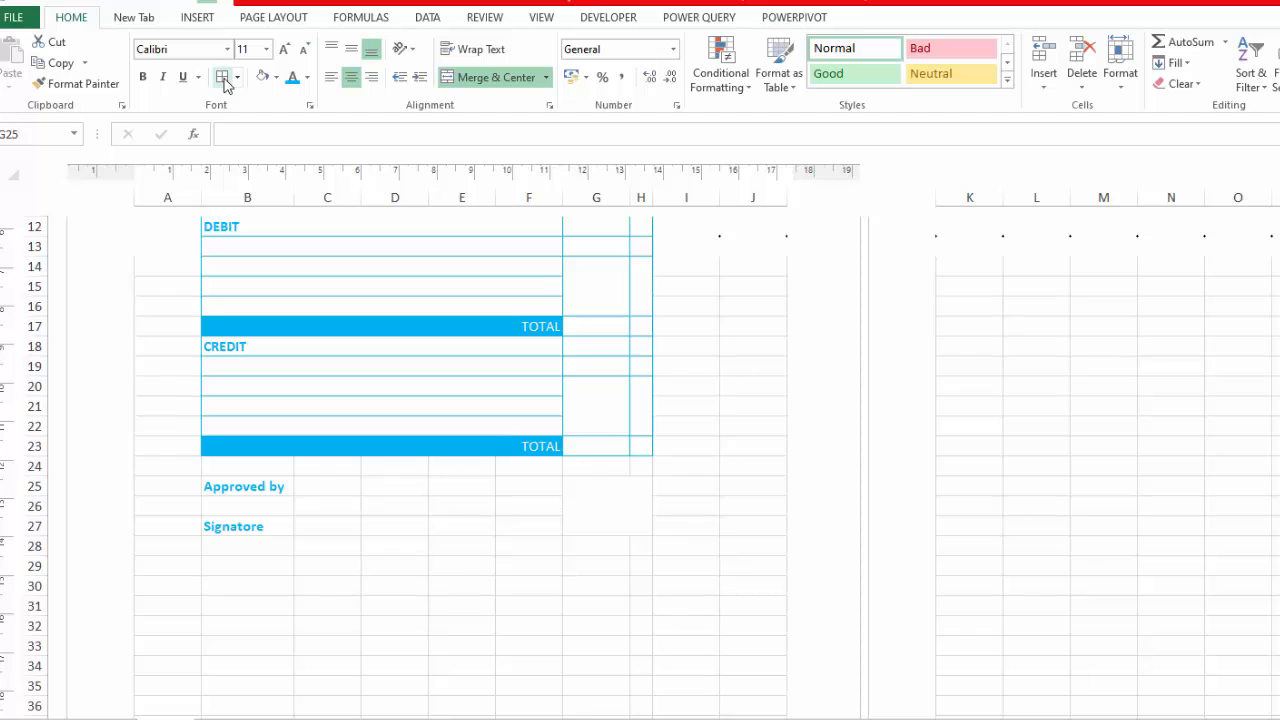
pyautogui.press('Escape')
pyautogui.click(605, 493)
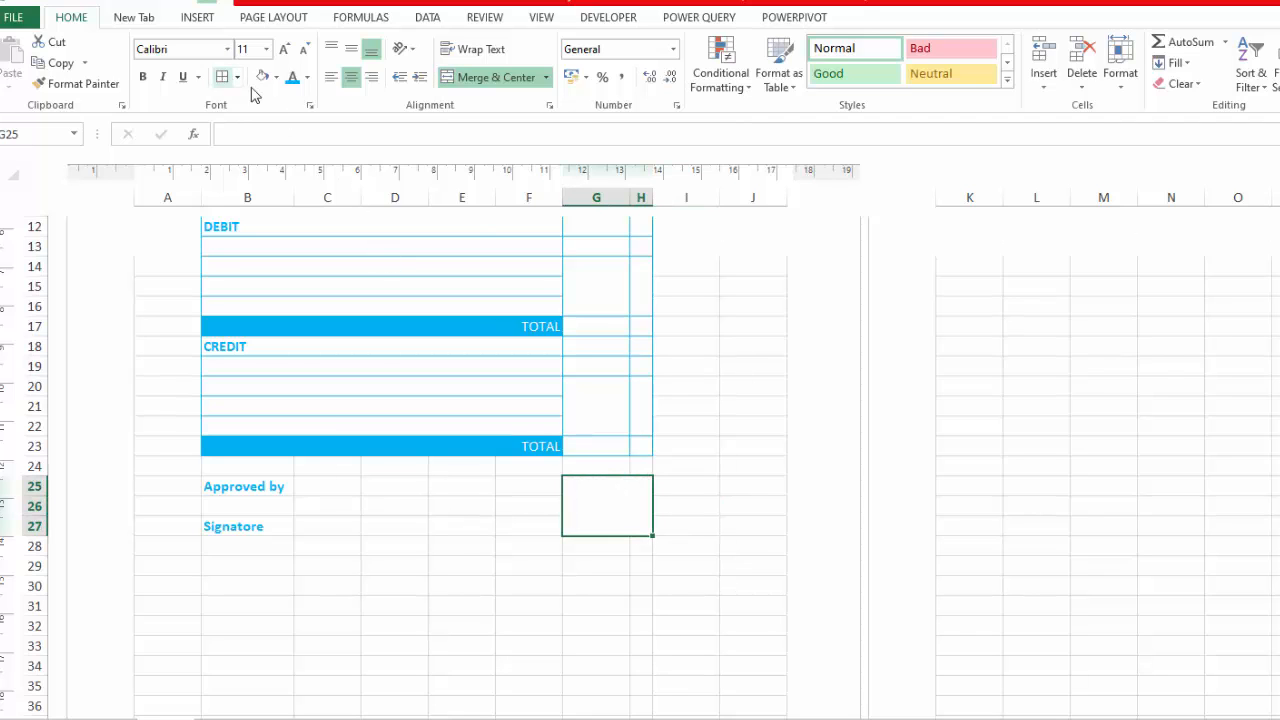
pyautogui.click(739, 427)
pyautogui.click(600, 490)
pyautogui.click(237, 80)
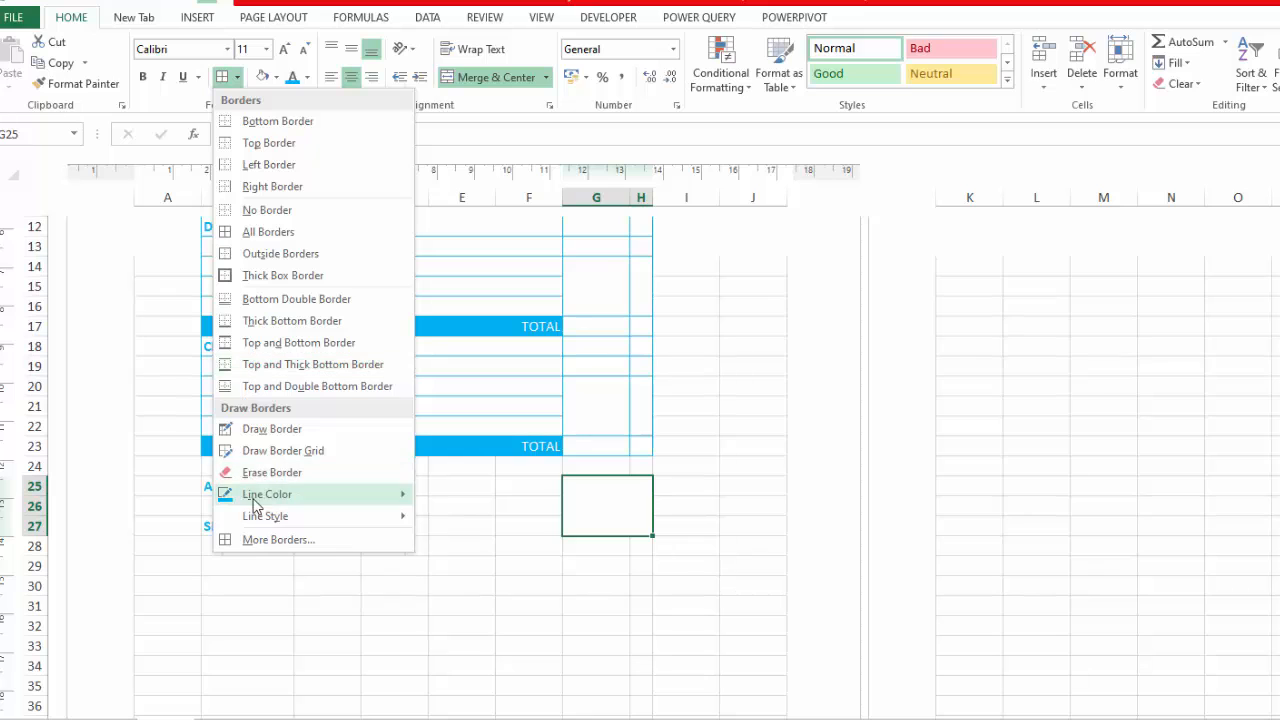
pyautogui.moveTo(258, 520)
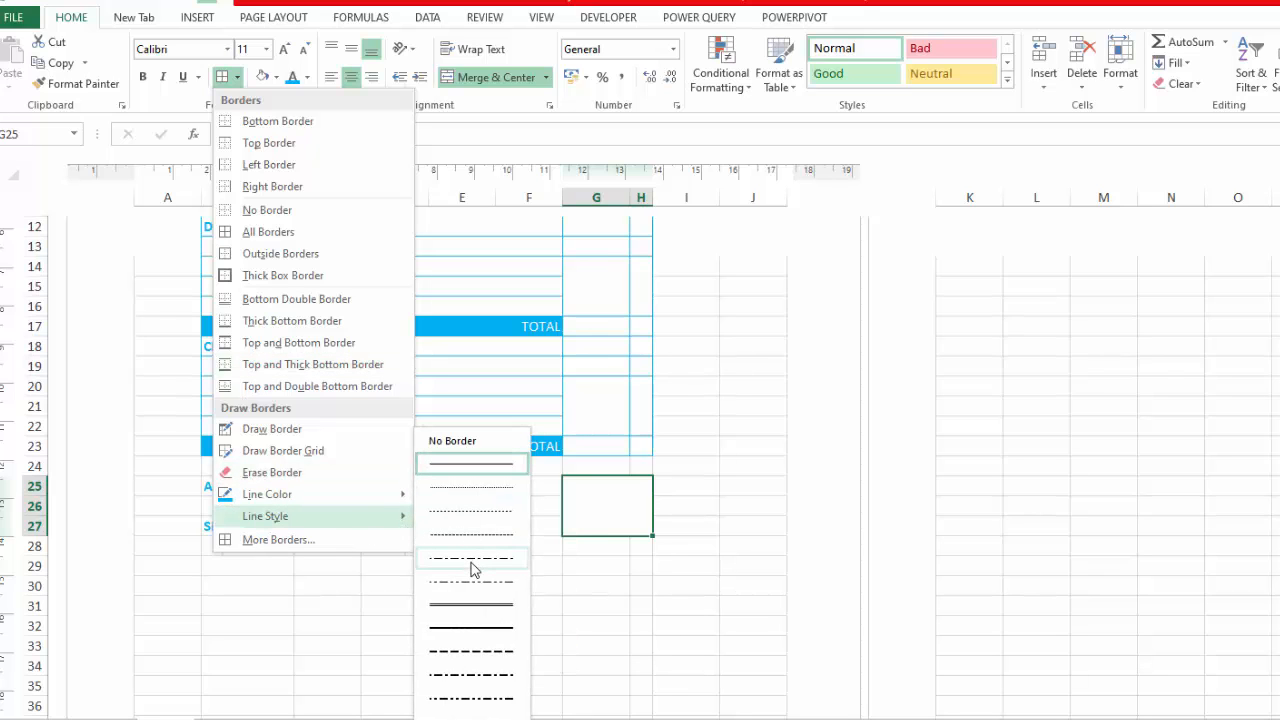
pyautogui.click(740, 521)
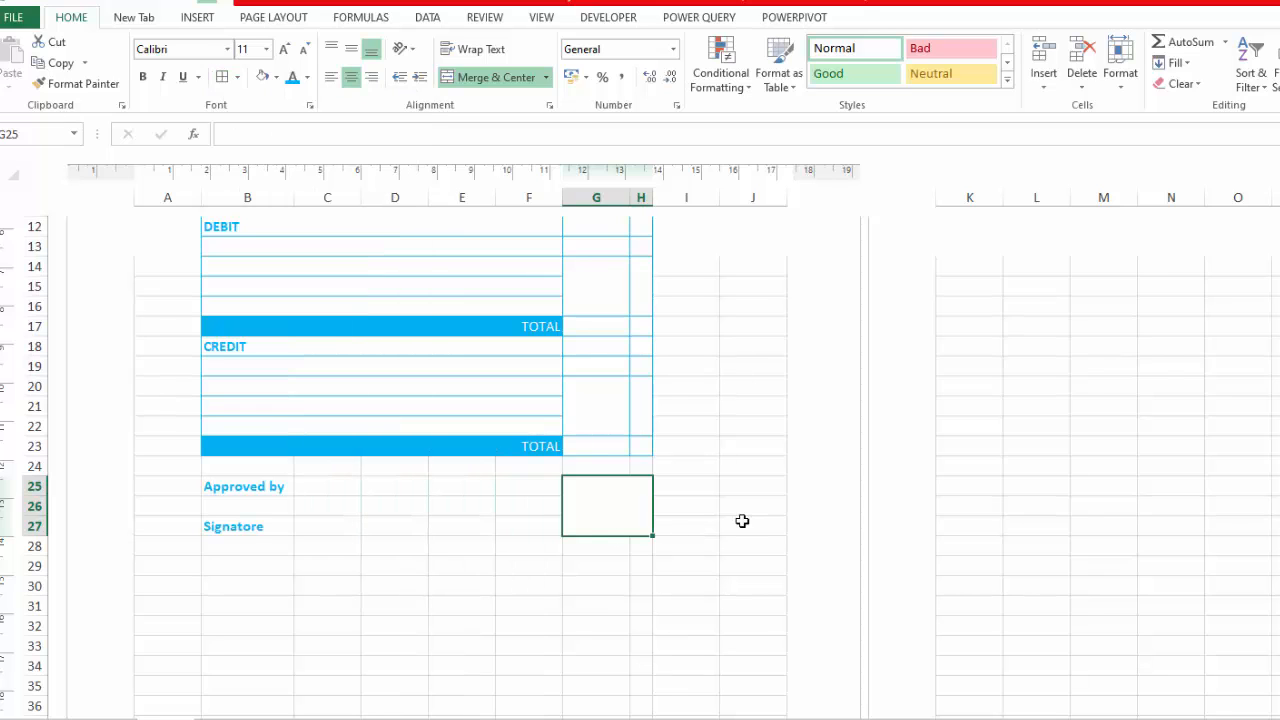
pyautogui.click(743, 521)
# - Enter the text Receiving stamp in the merged cell G25:H27
pyautogui.click(623, 489)
pyautogui.write('Stamp')
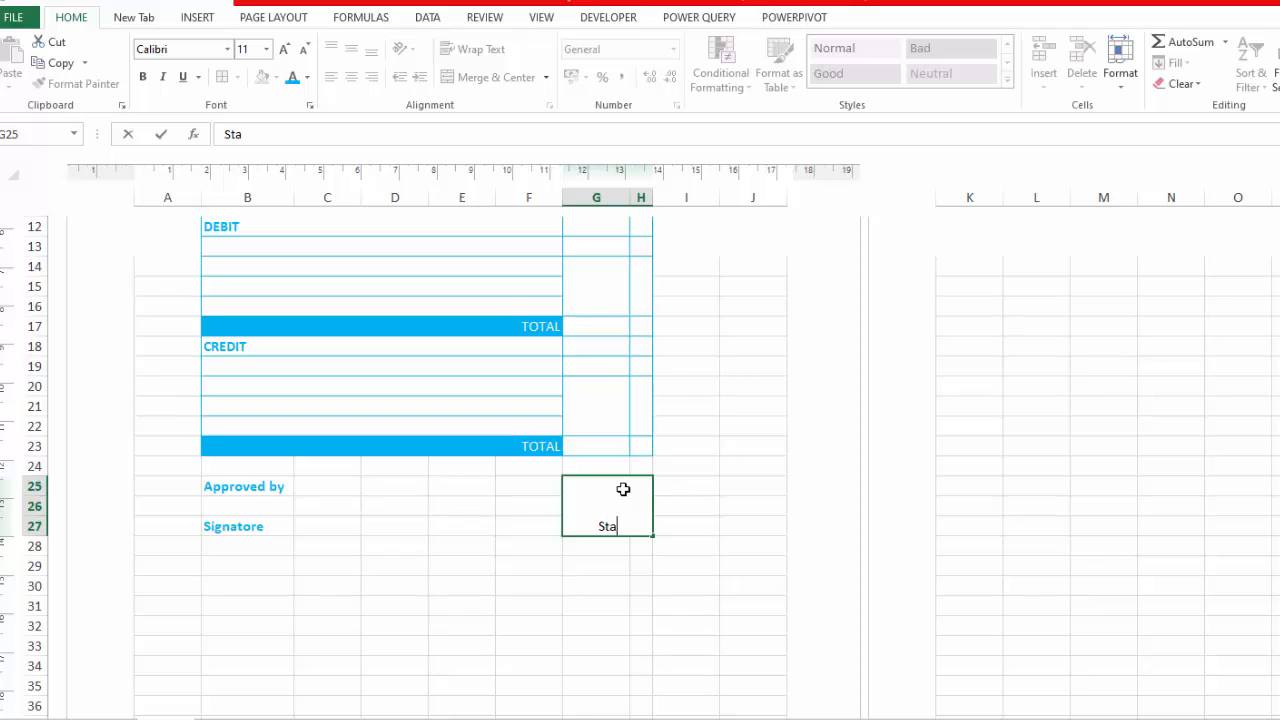
pyautogui.click(628, 505)
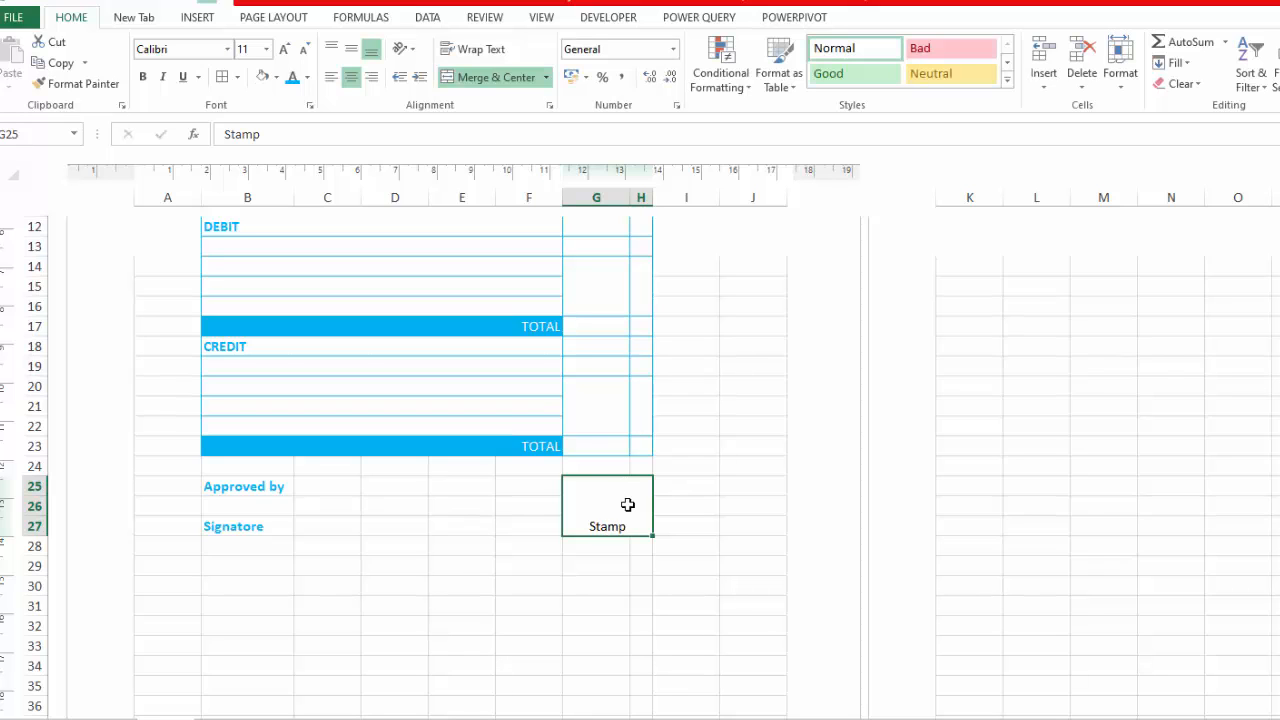
pyautogui.write('Recei')
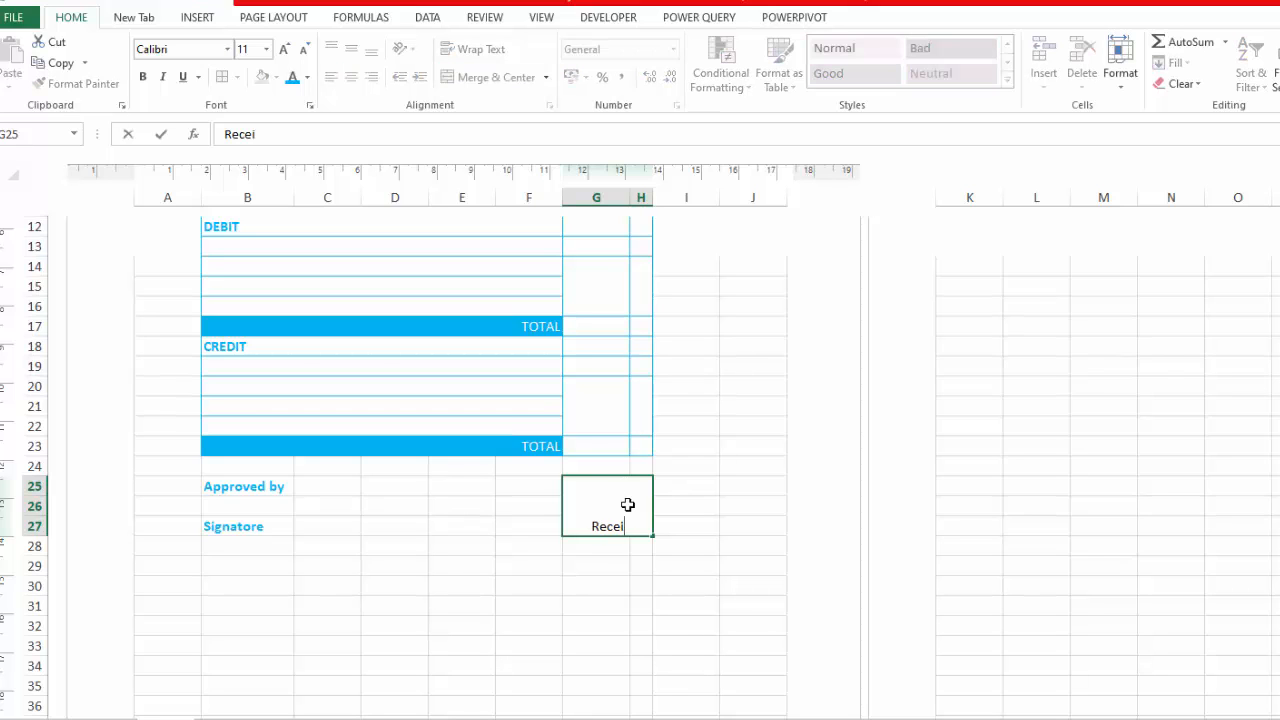
pyautogui.write('ving stamp')
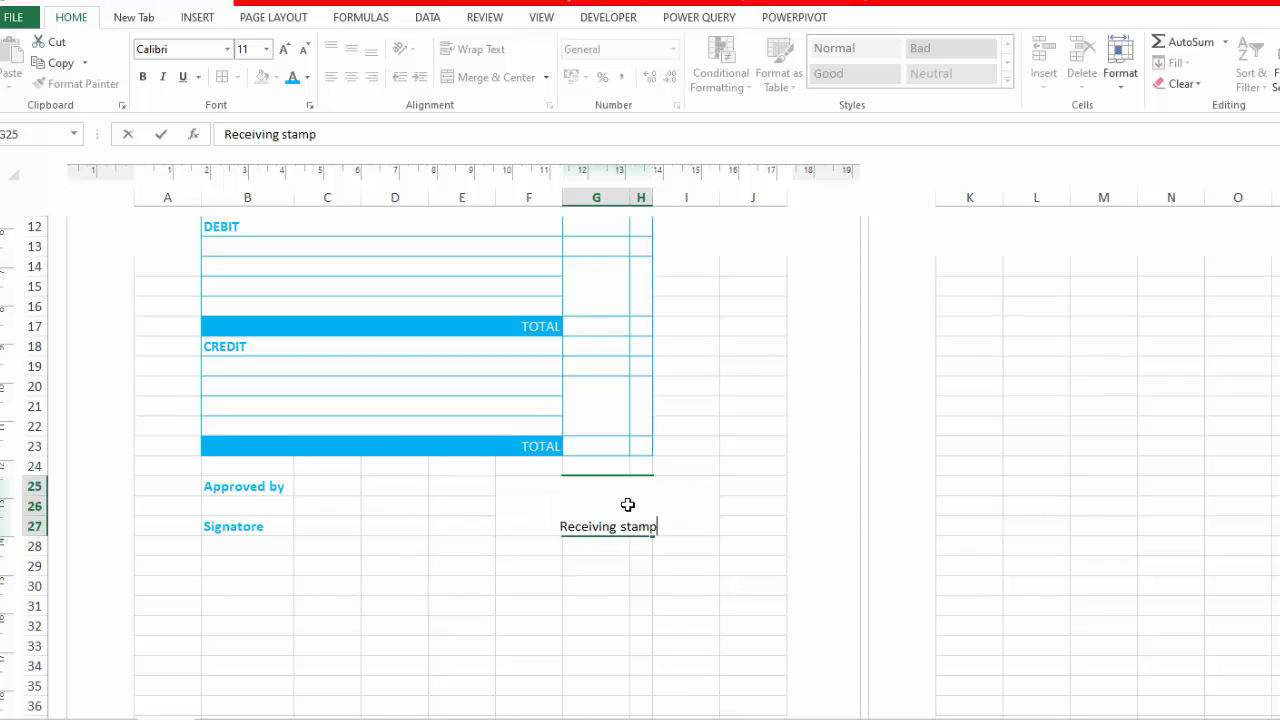
# - Break the Receiving stamp text in the merged cell G25:H27 onto two lines
pyautogui.hotkey('alt', 'Return')
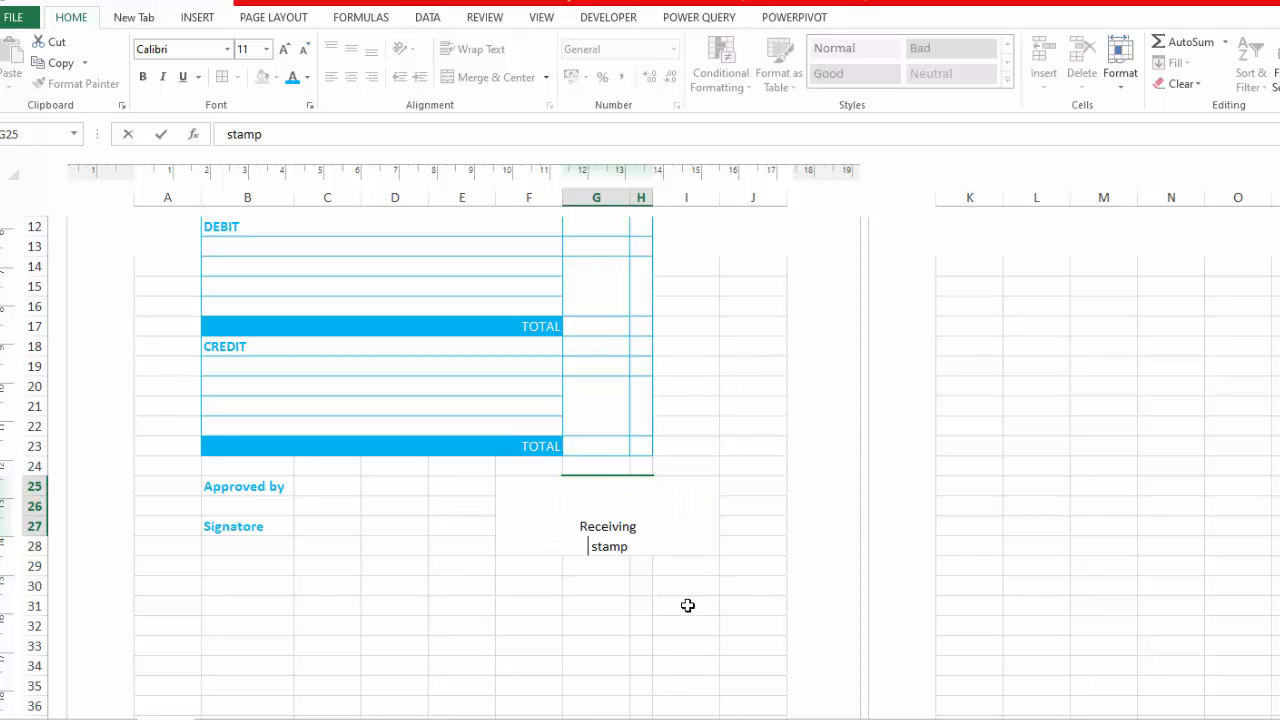
pyautogui.click(680, 586)
# - Middle-align the Receiving stamp text vertically and format it in bold light blue
pyautogui.click(619, 516)
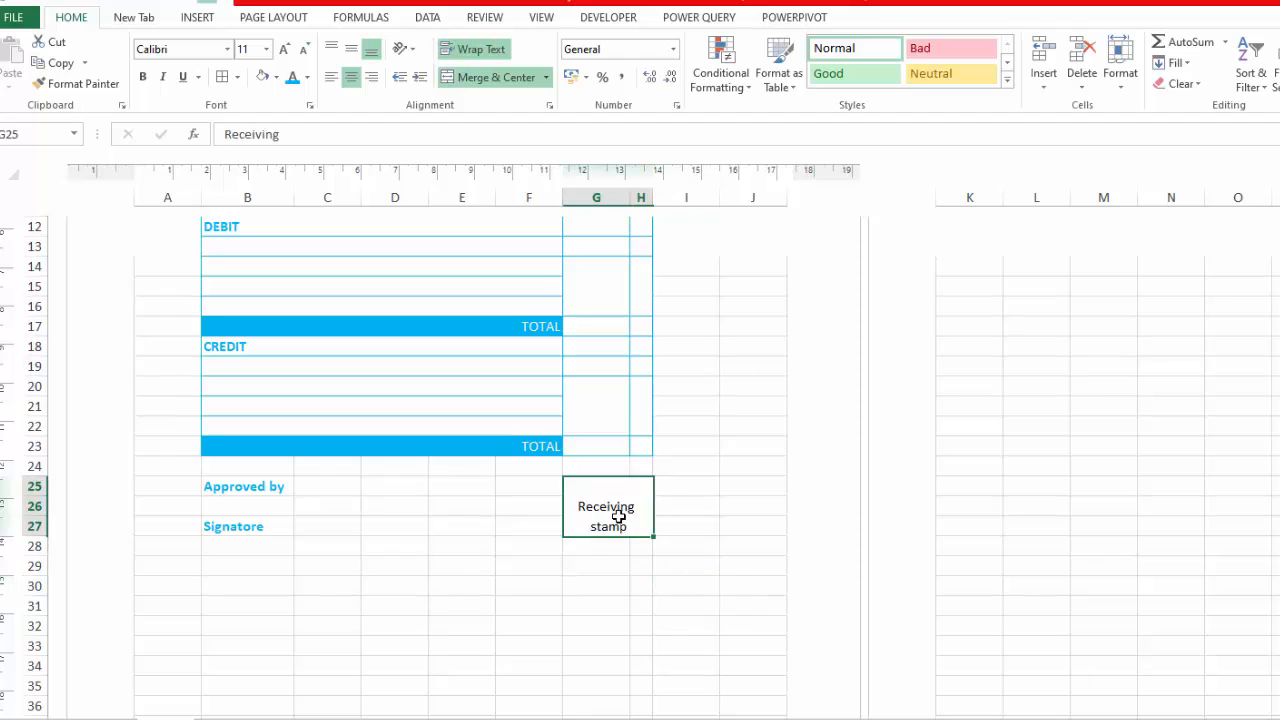
pyautogui.click(350, 50)
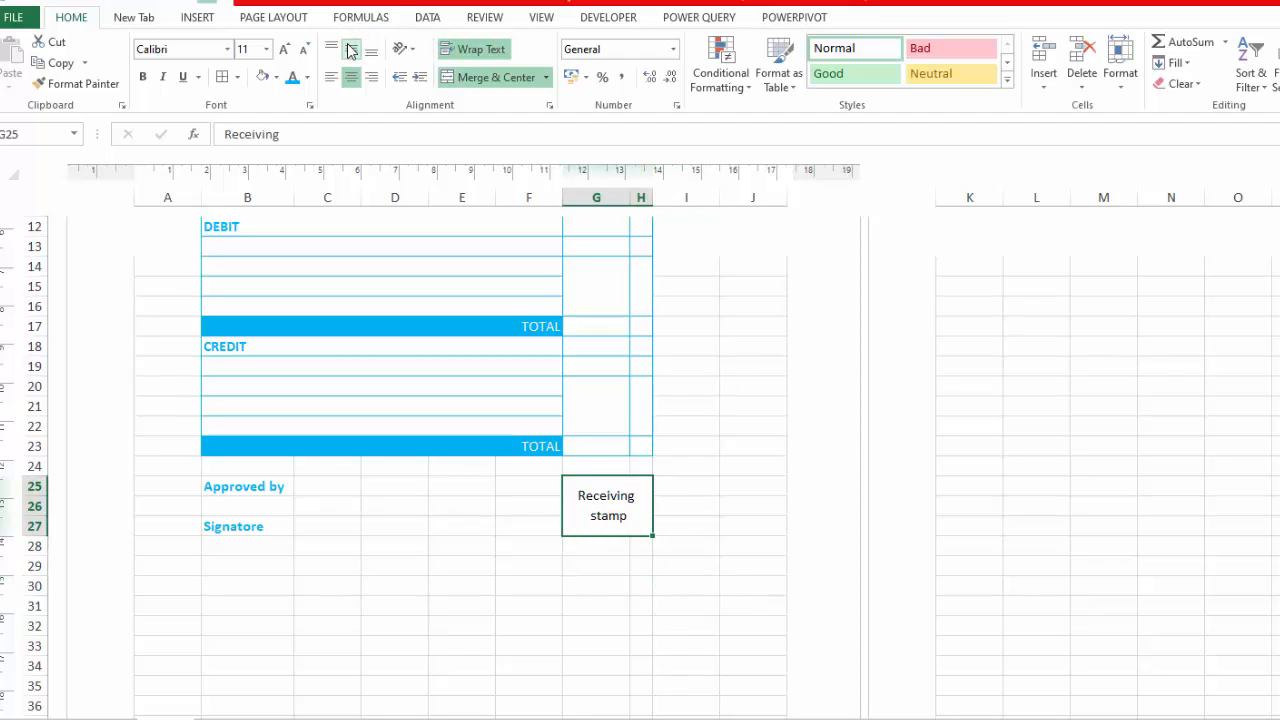
pyautogui.click(289, 84)
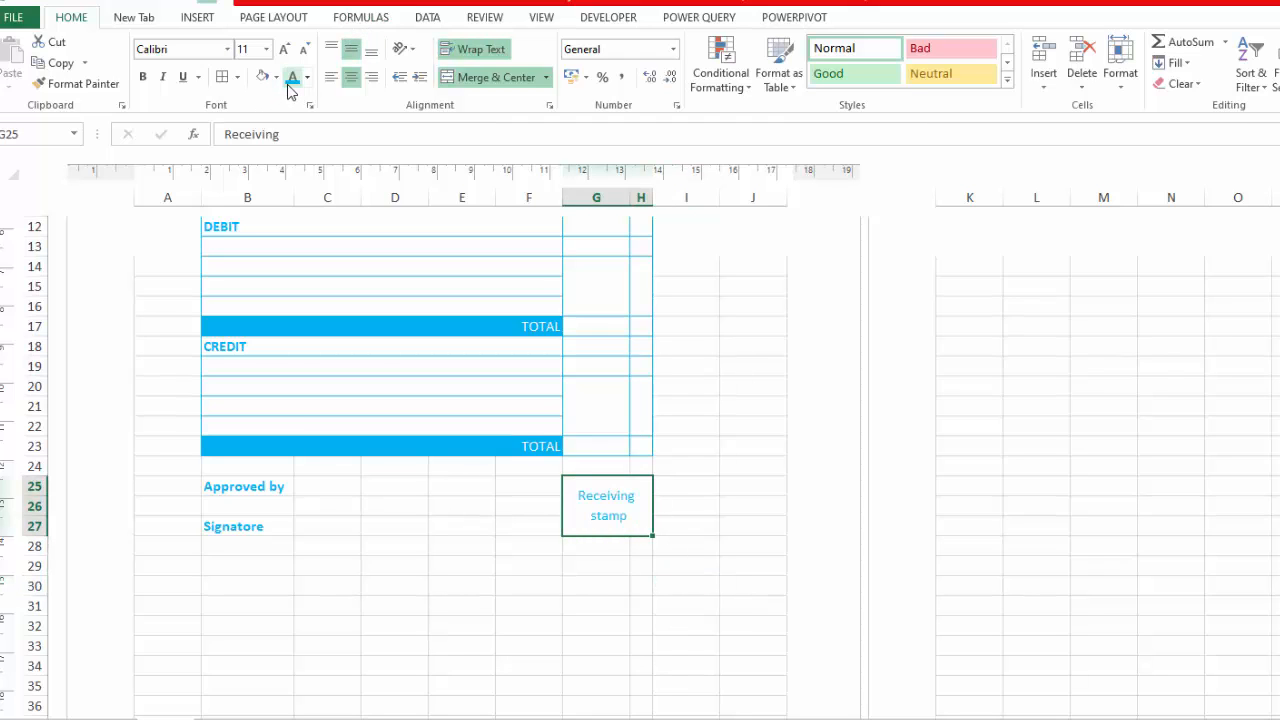
pyautogui.click(143, 79)
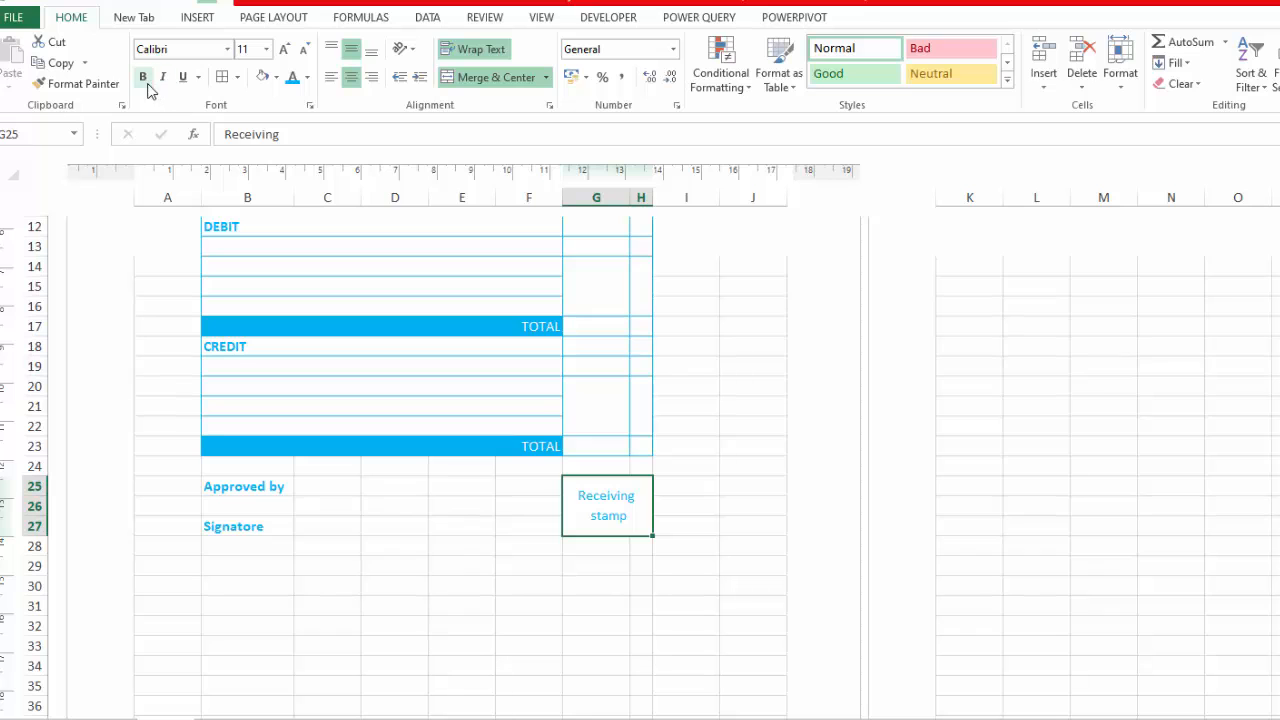
pyautogui.click(778, 481)
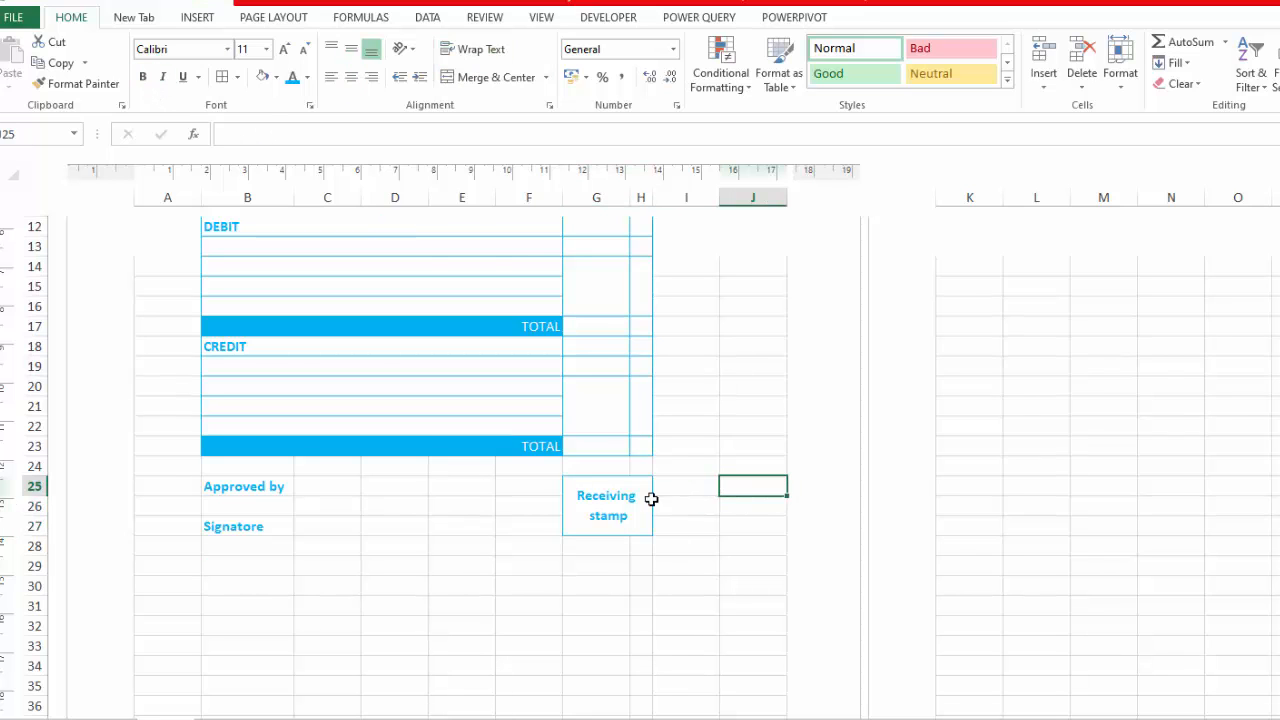
# - Draw thicker solid border lines under Approved by and Signatore across columns B to D, and around the Receiving stamp box
pyautogui.scroll(2, 651, 500)
pyautogui.click(238, 79)
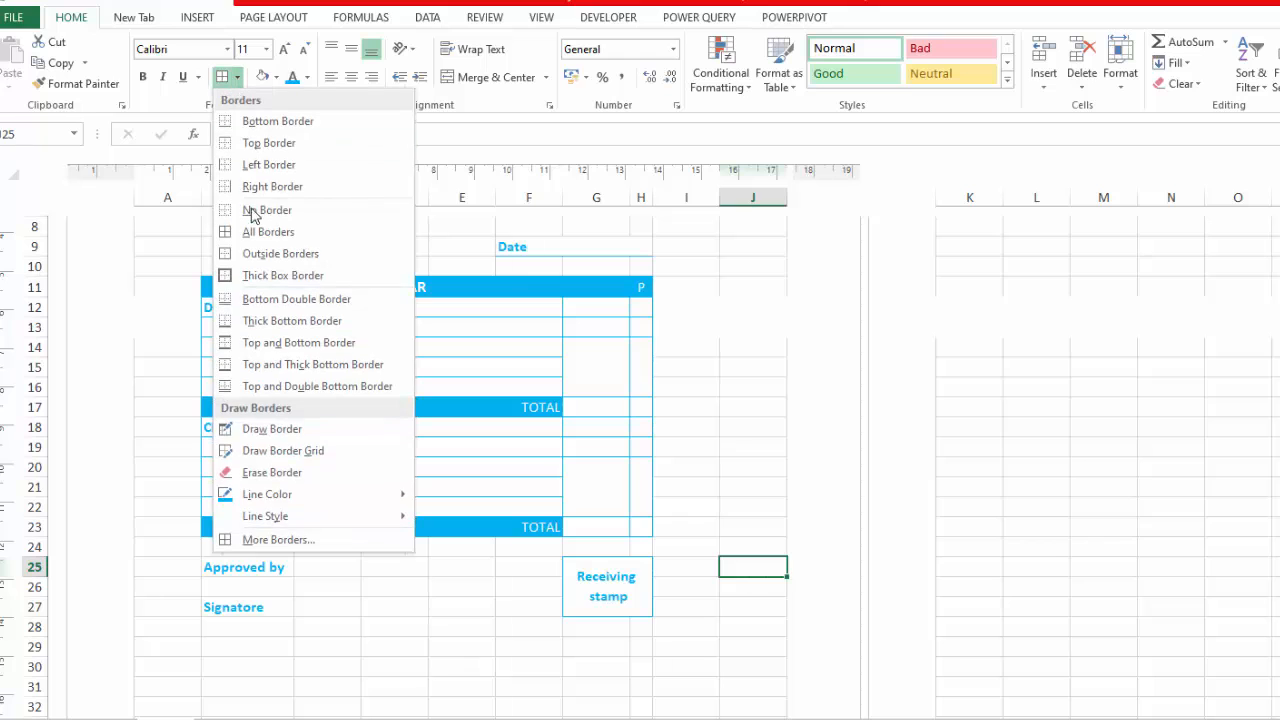
pyautogui.moveTo(287, 508)
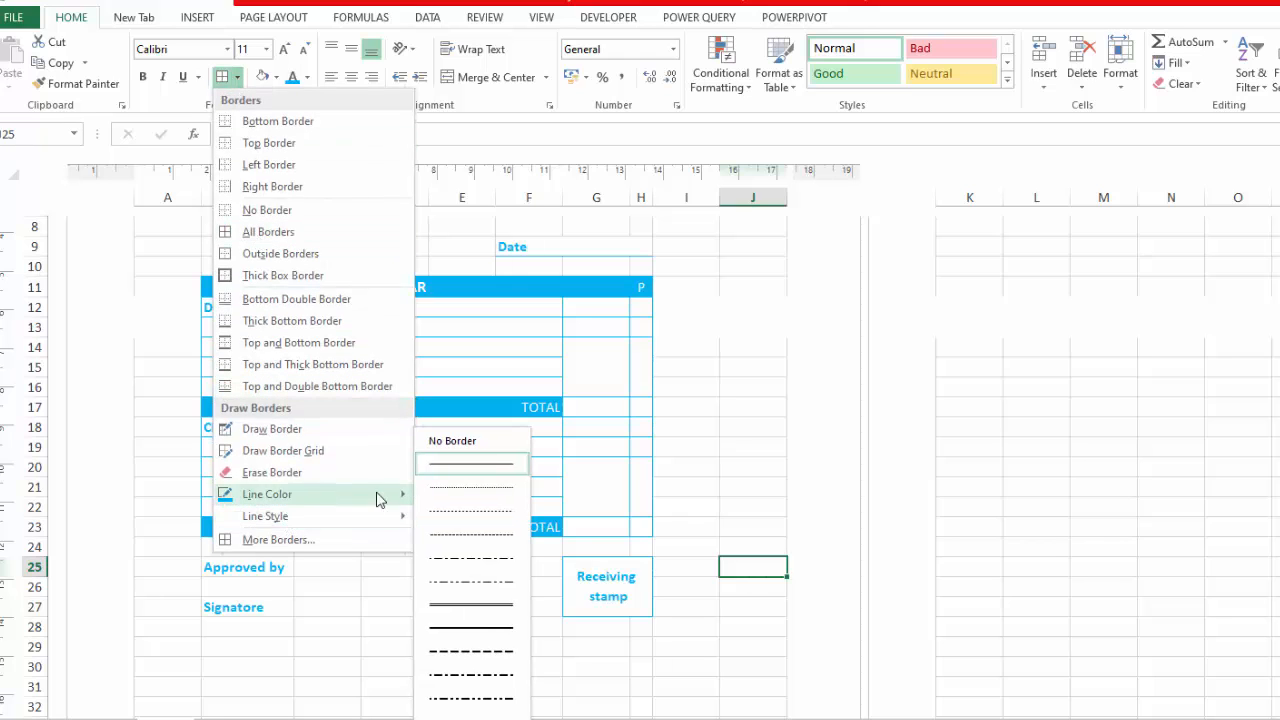
pyautogui.click(465, 626)
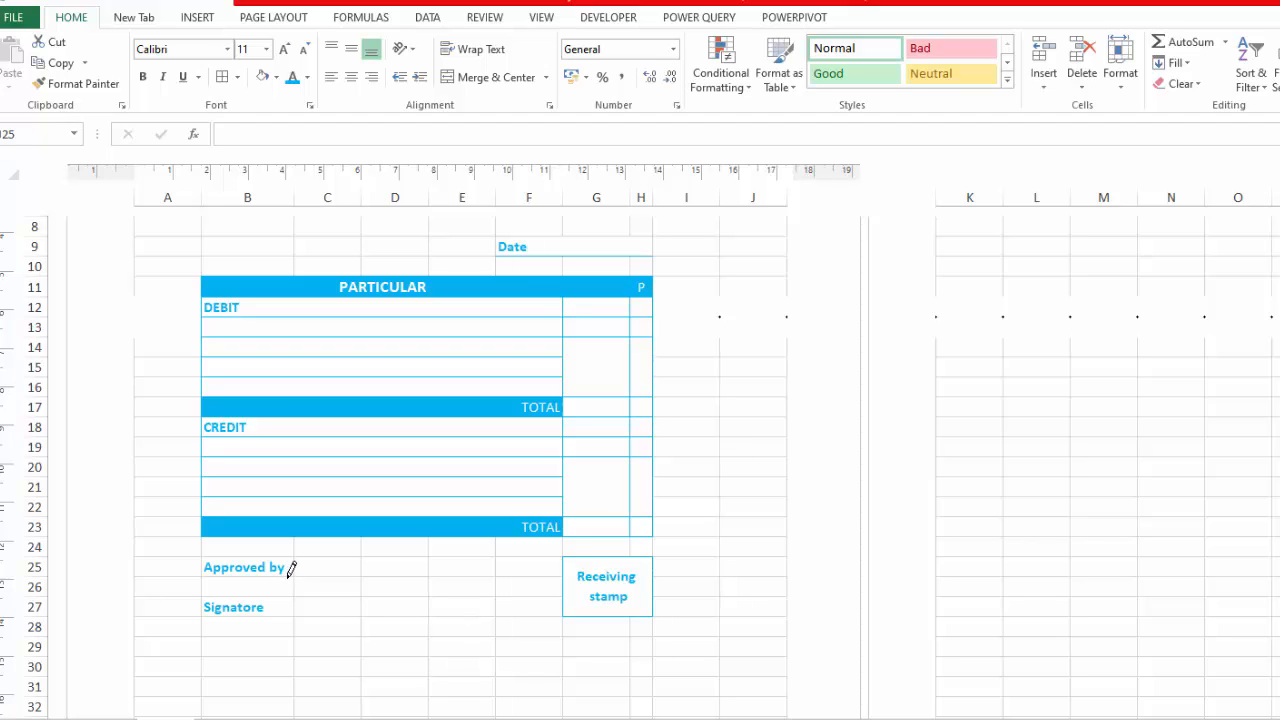
pyautogui.moveTo(299, 568); pyautogui.dragTo(374, 569)
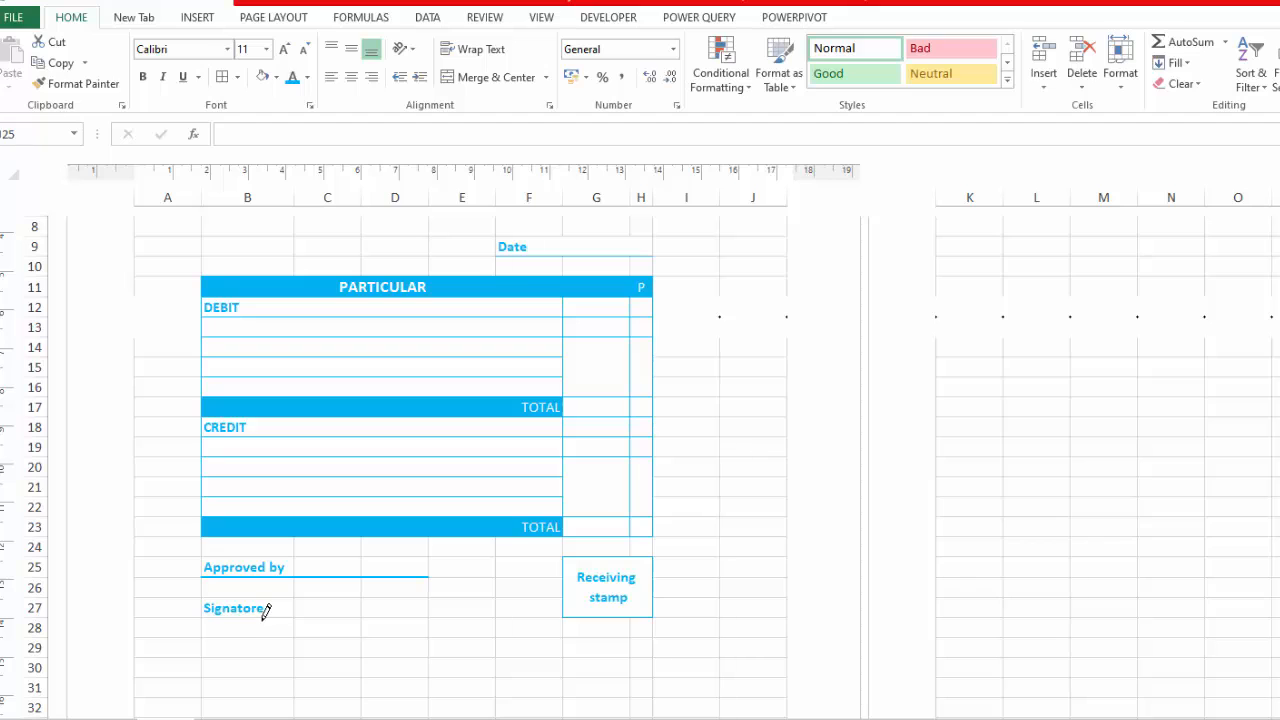
pyautogui.moveTo(266, 611); pyautogui.dragTo(409, 606)
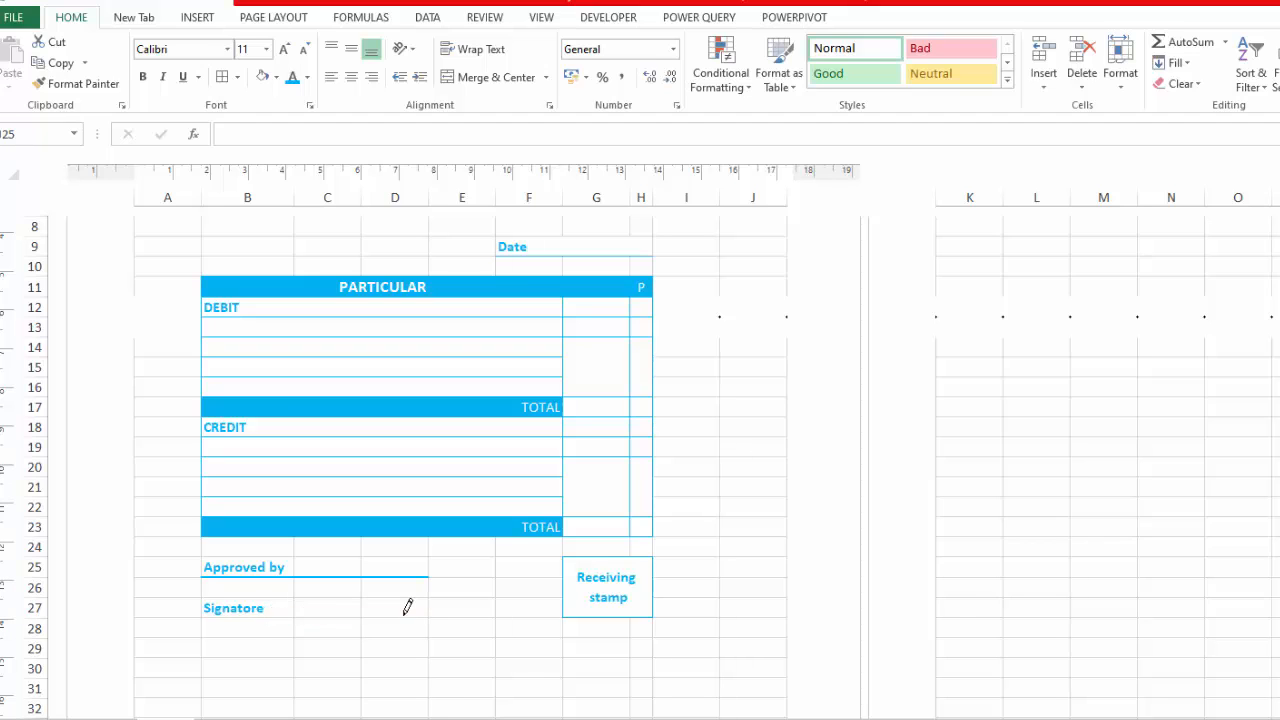
pyautogui.moveTo(591, 555)
pyautogui.mouseDown()
pyautogui.moveTo(583, 574)
pyautogui.moveTo(594, 576)
pyautogui.mouseUp()
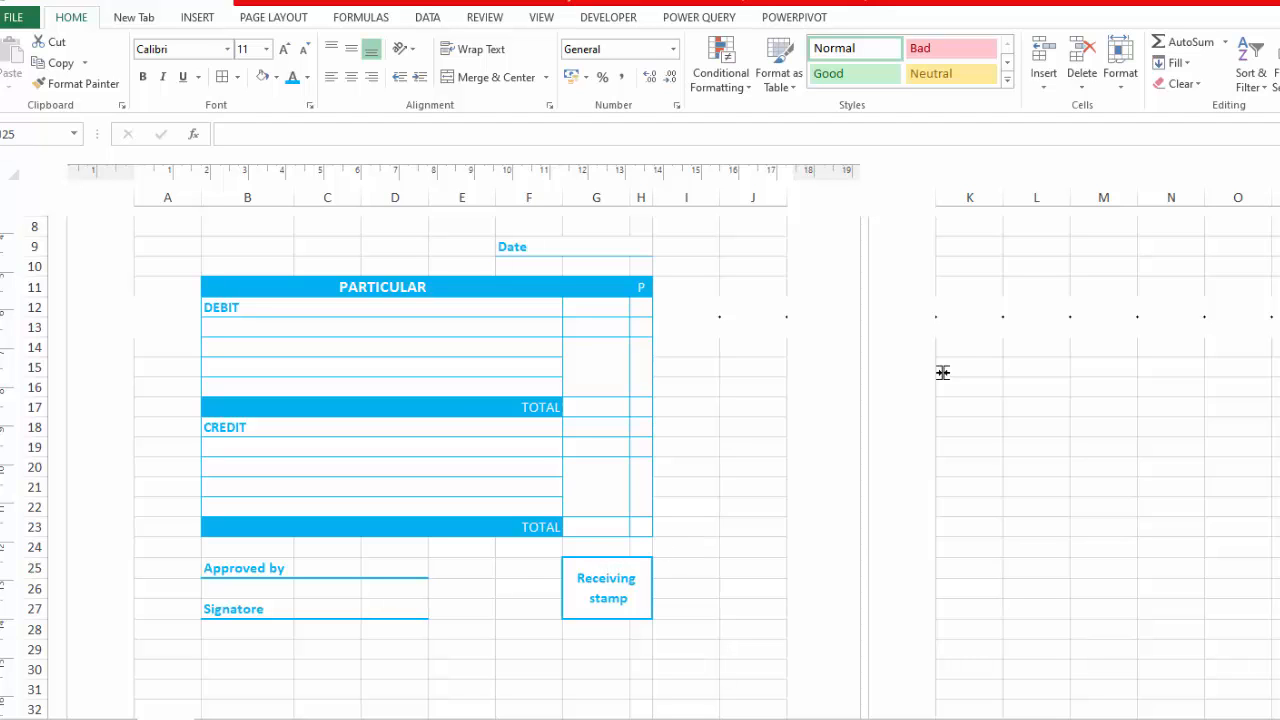
# - Draw the same thicker lines under No and Date across columns F to H, and under Customer Name across C4:D4
pyautogui.scroll(2, 640, 467)
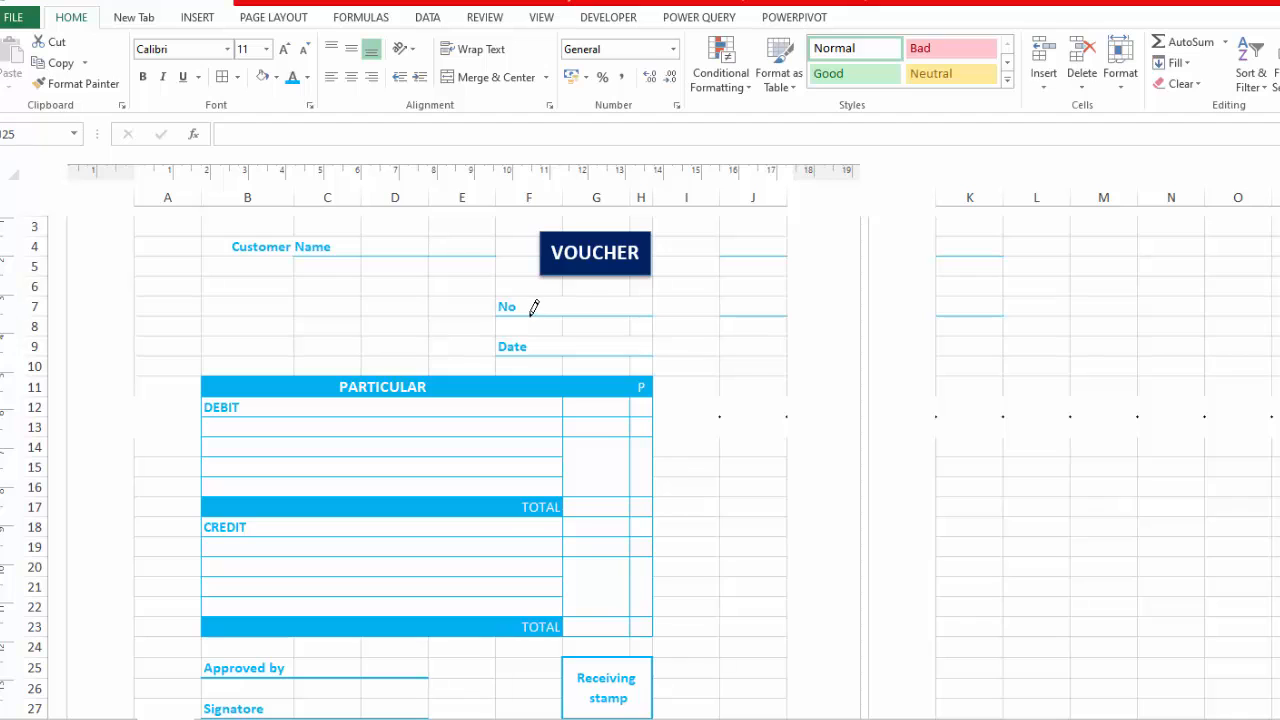
pyautogui.moveTo(533, 312); pyautogui.dragTo(596, 312)
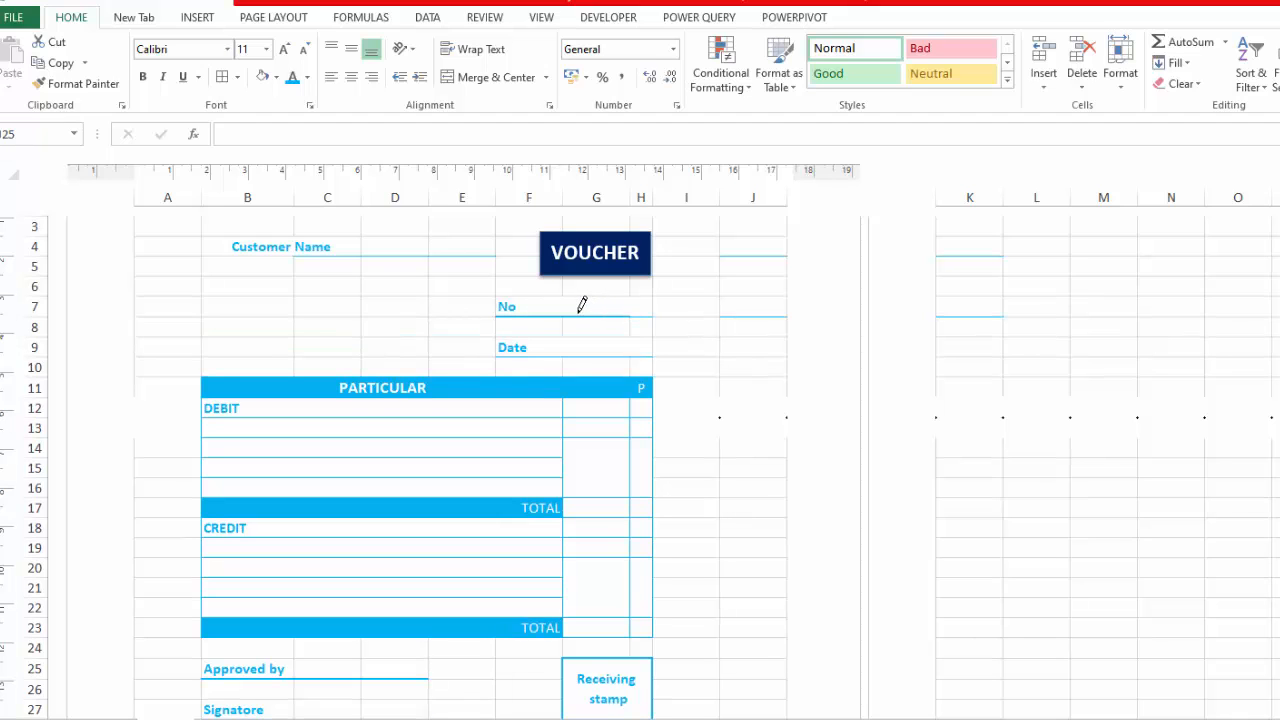
pyautogui.click(642, 312)
pyautogui.moveTo(517, 355); pyautogui.dragTo(590, 352)
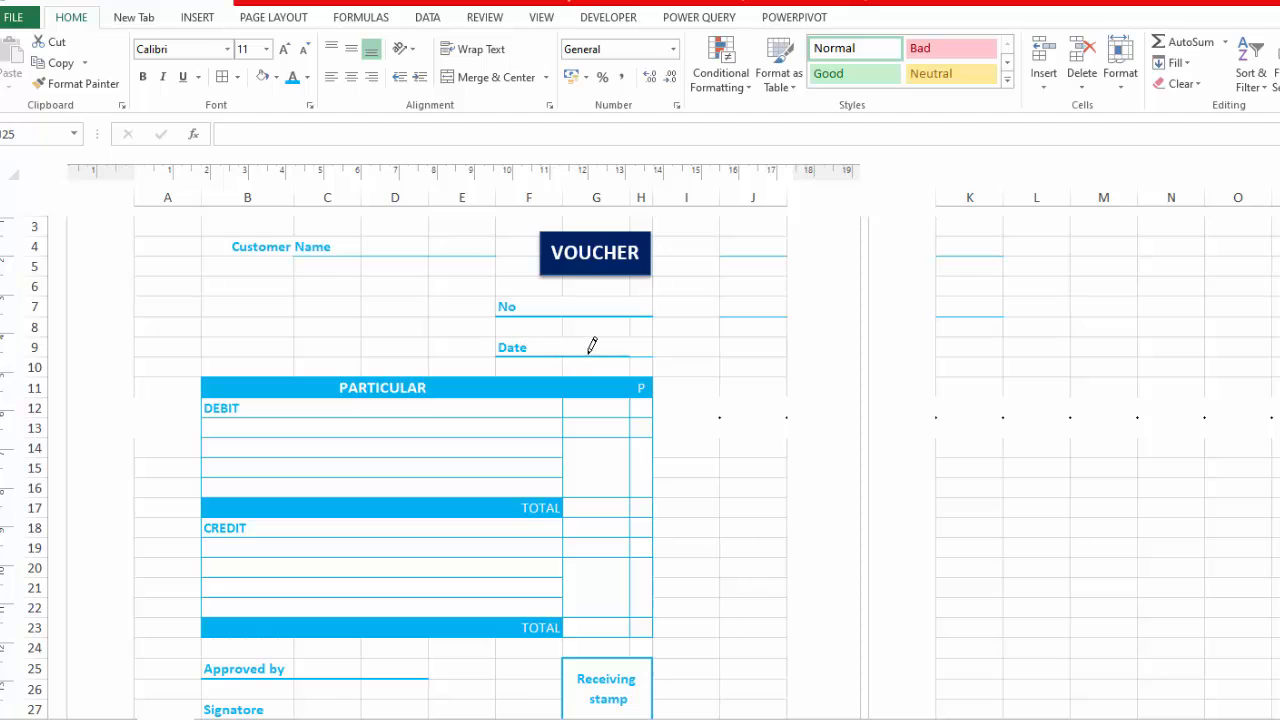
pyautogui.click(641, 346)
pyautogui.moveTo(325, 246); pyautogui.dragTo(387, 247)
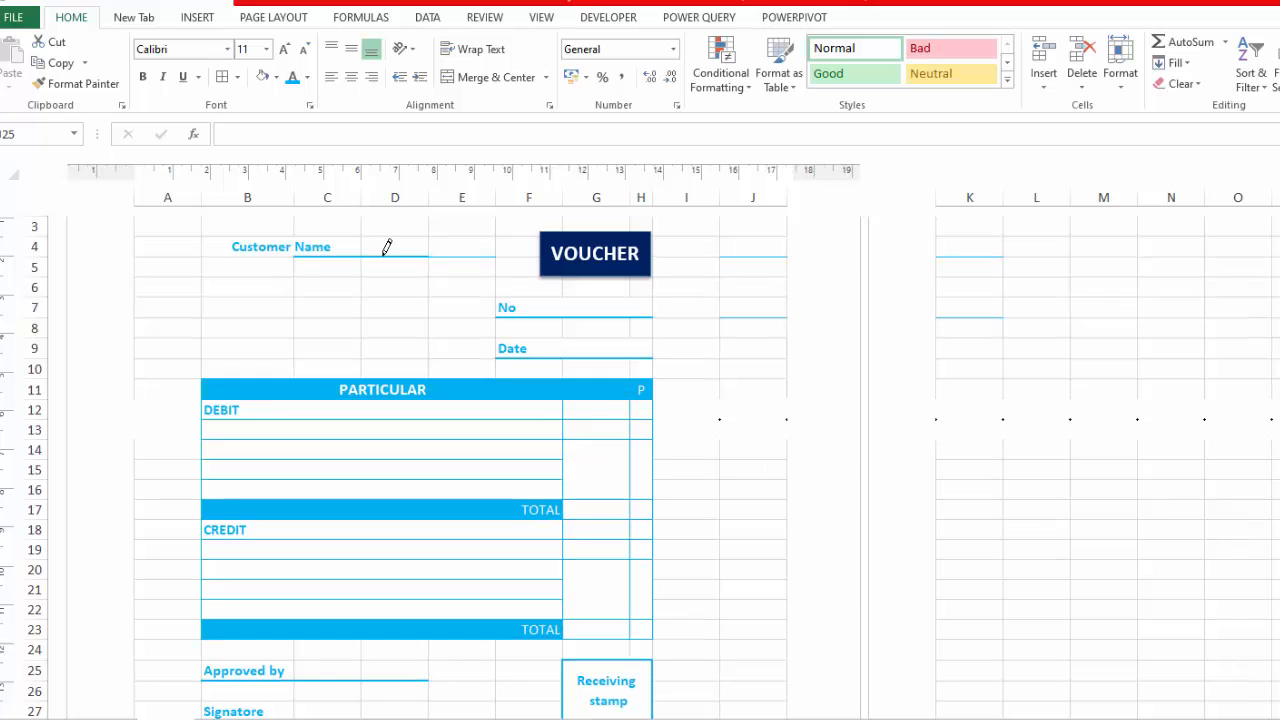
pyautogui.press('Escape')
pyautogui.click(394, 288)
# - Review the whole voucher and open its print preview to check the page layout
pyautogui.scroll(-1, 394, 288)
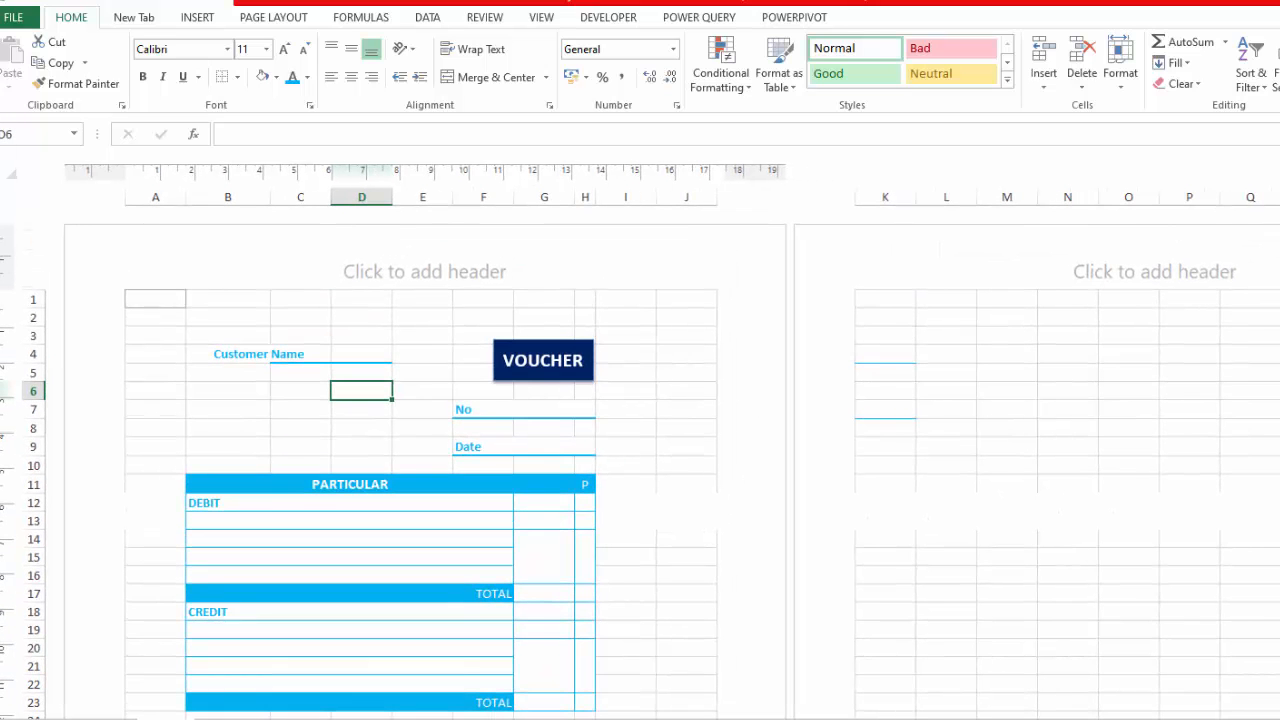
pyautogui.scroll(-2, 420, 450)
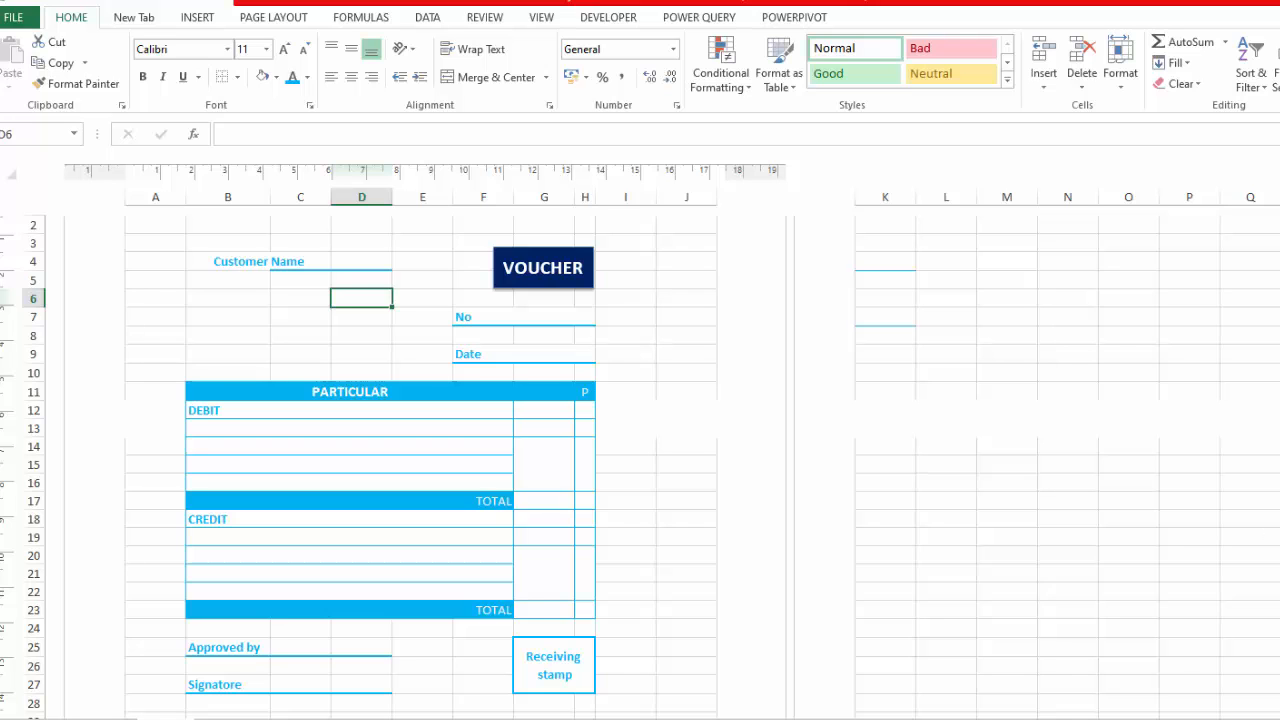
pyautogui.click(1279, 719)
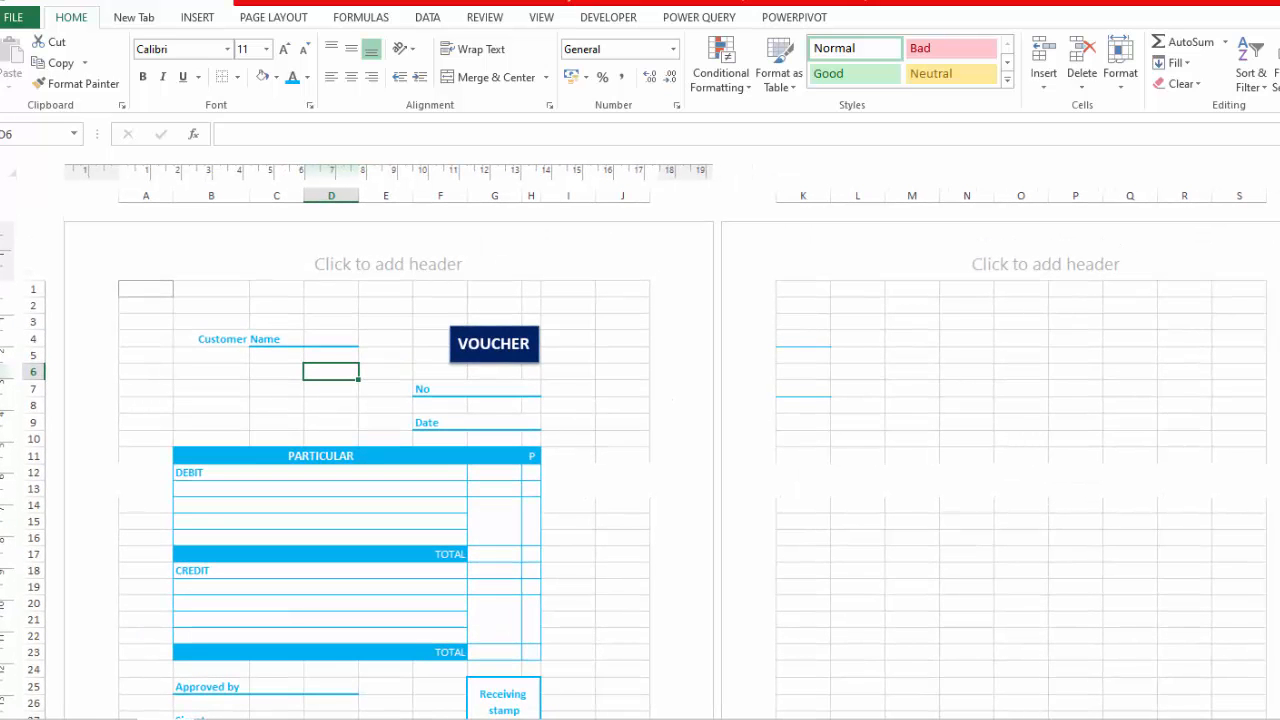
pyautogui.scroll(-10, 640, 470)
pyautogui.scroll(10, 640, 470)
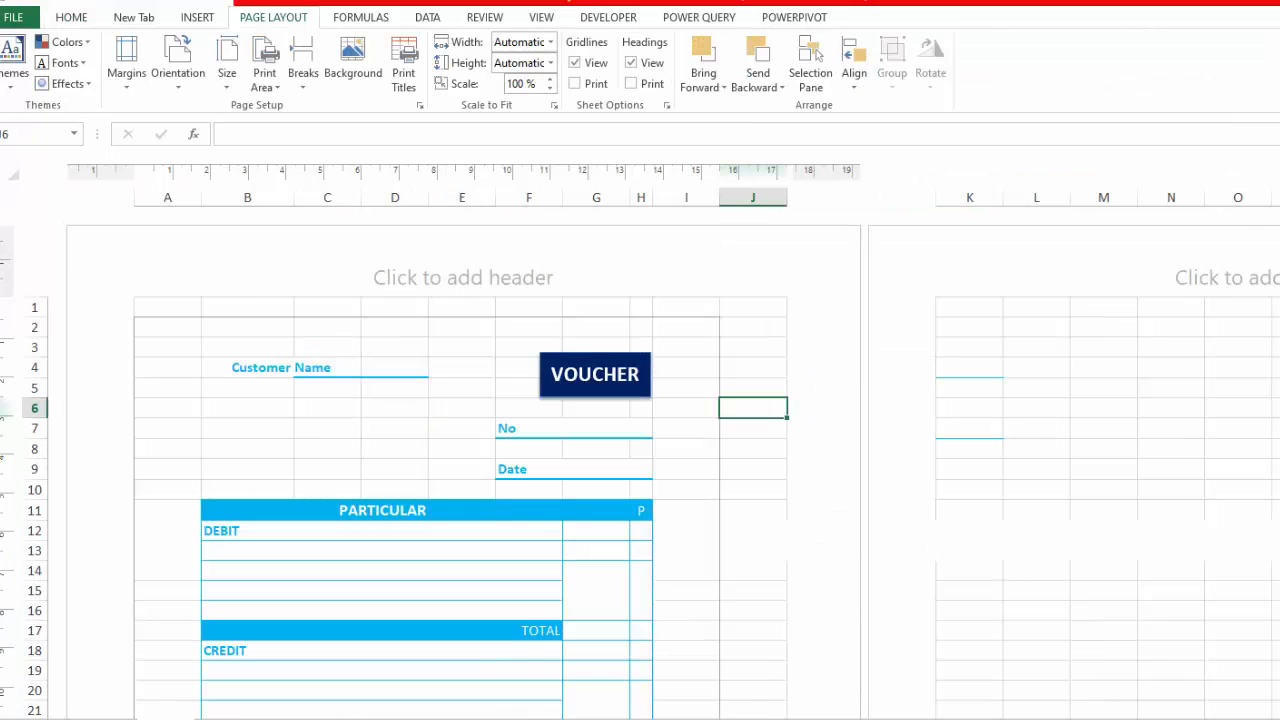
pyautogui.scroll(-3, 351, 217)
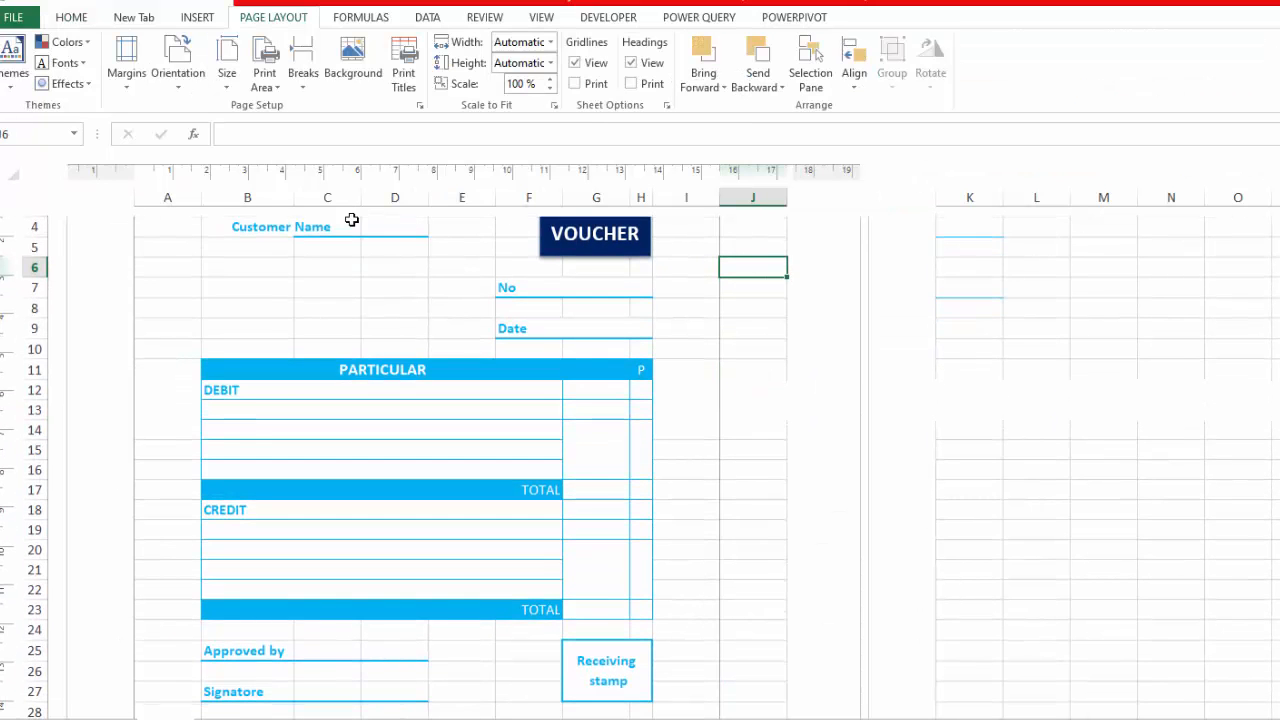
pyautogui.click(14, 17)
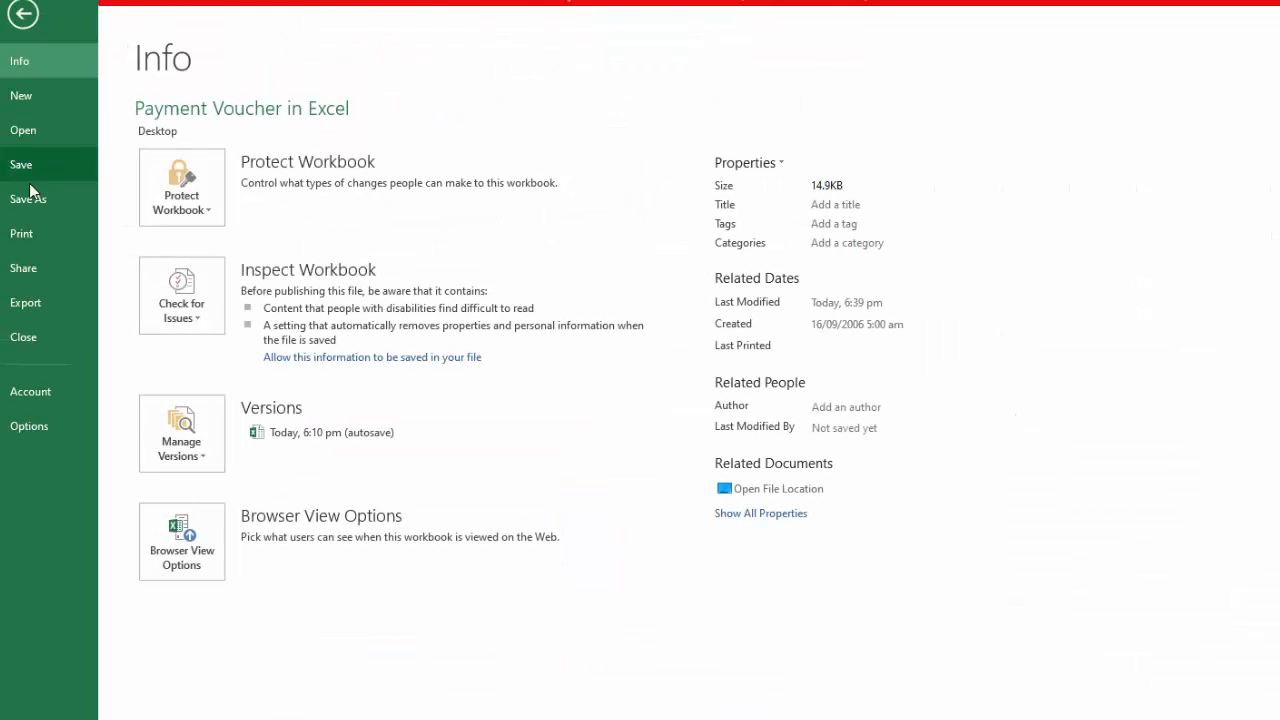
pyautogui.click(24, 233)
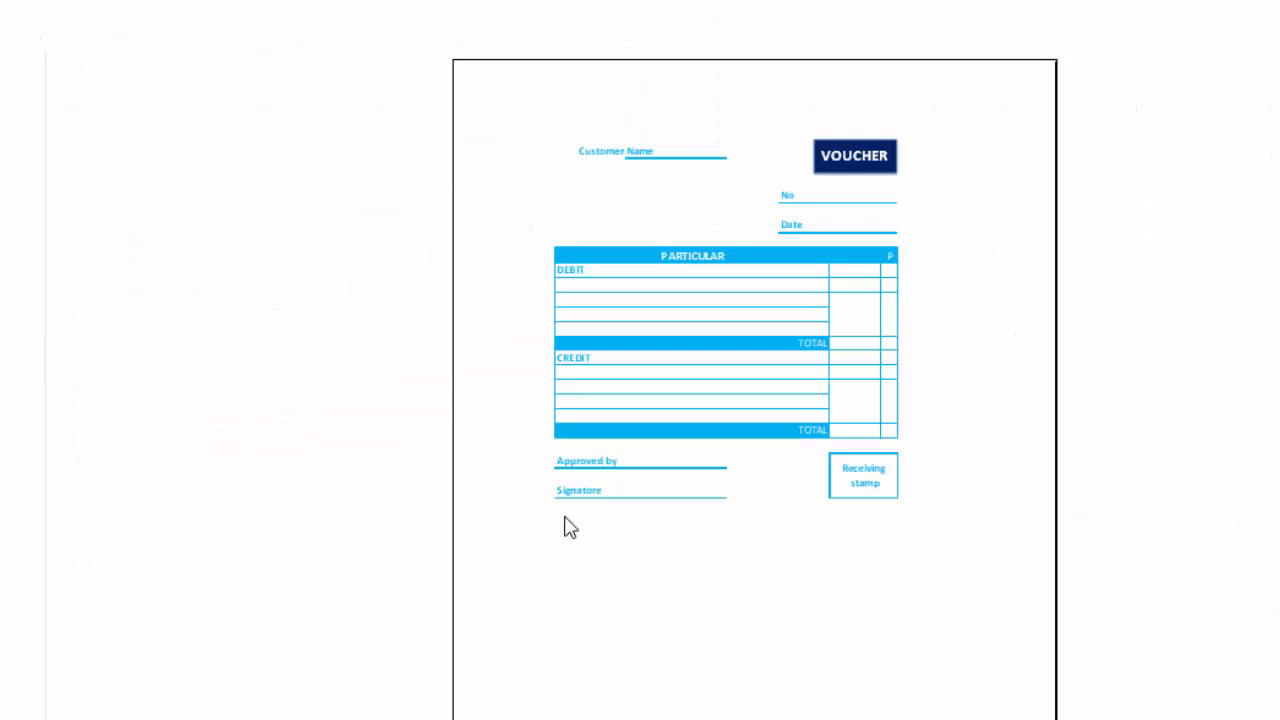